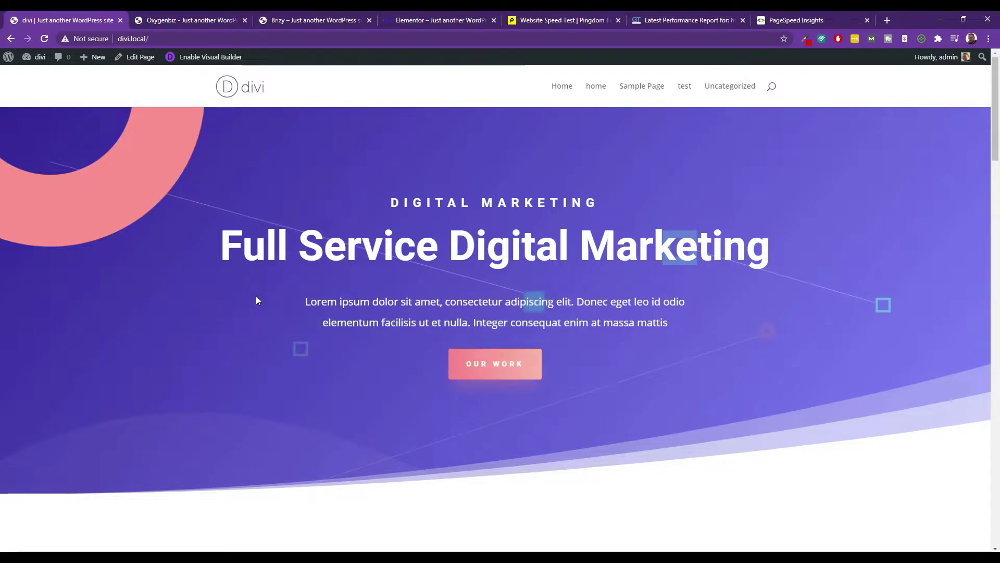
- Look through the Divi demo homepage from the hero section past the Success Stories and return to the page's beginning
scroll(256, 301, down, 1)
scroll(255, 301, up, 1)
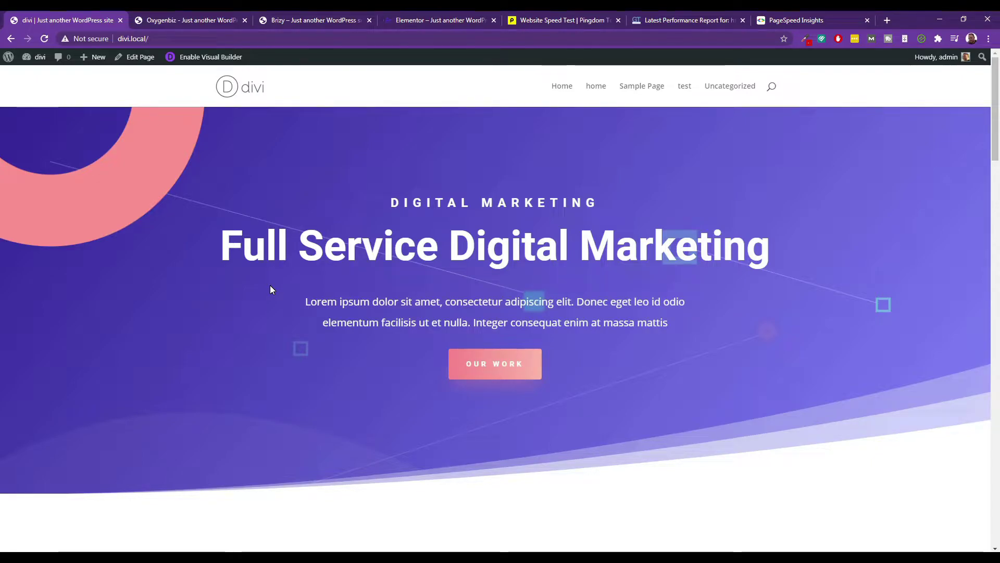
scroll(269, 290, down, 3)
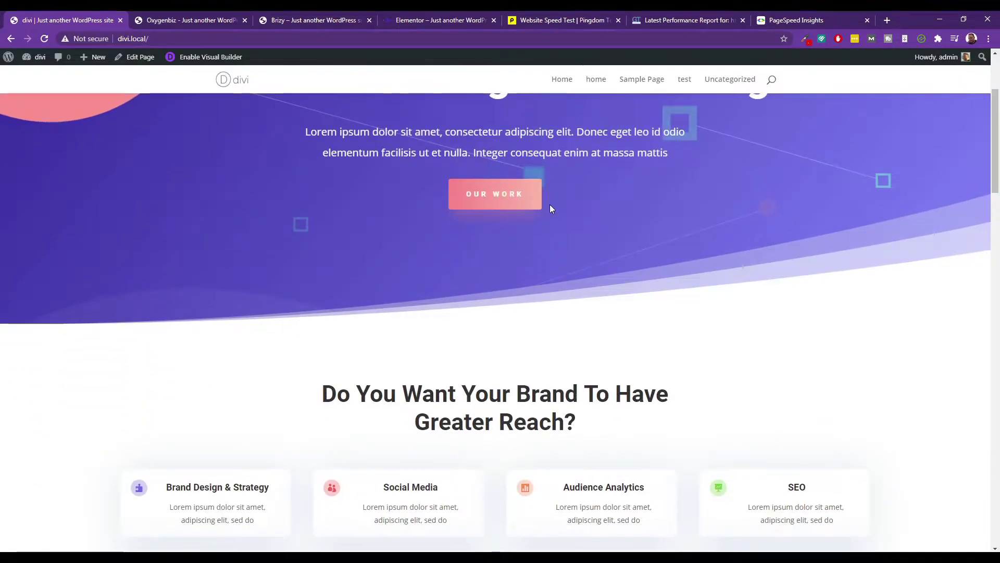
scroll(498, 208, up, 3)
scroll(498, 209, down, 5)
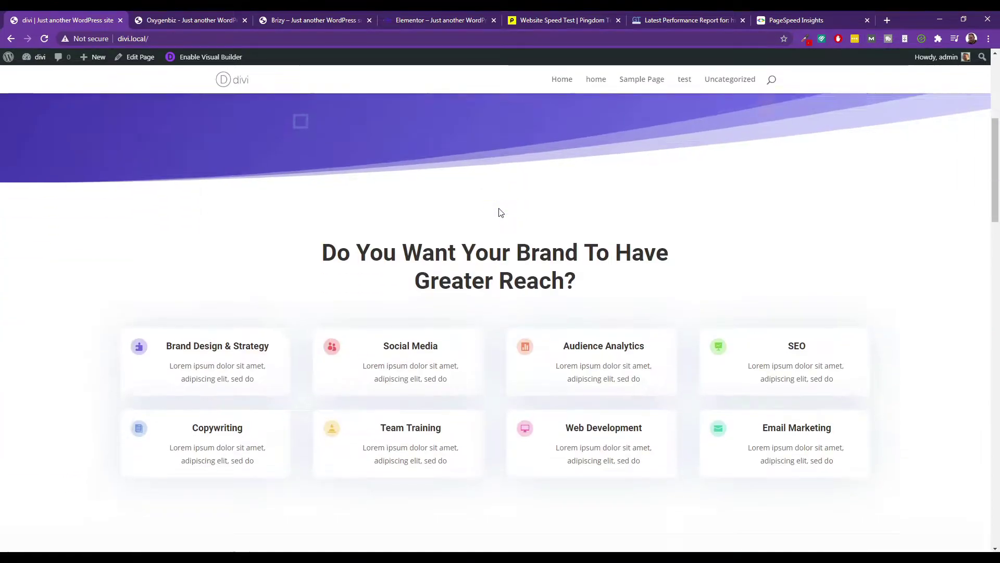
scroll(498, 212, down, 4)
scroll(539, 375, down, 9)
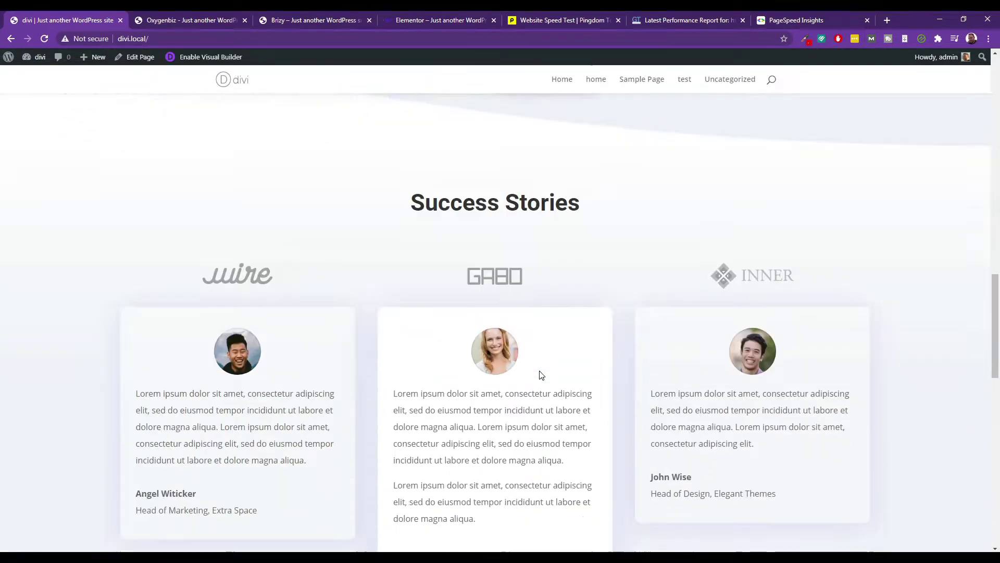
scroll(542, 375, down, 10)
scroll(542, 375, up, 8)
scroll(541, 375, up, 20)
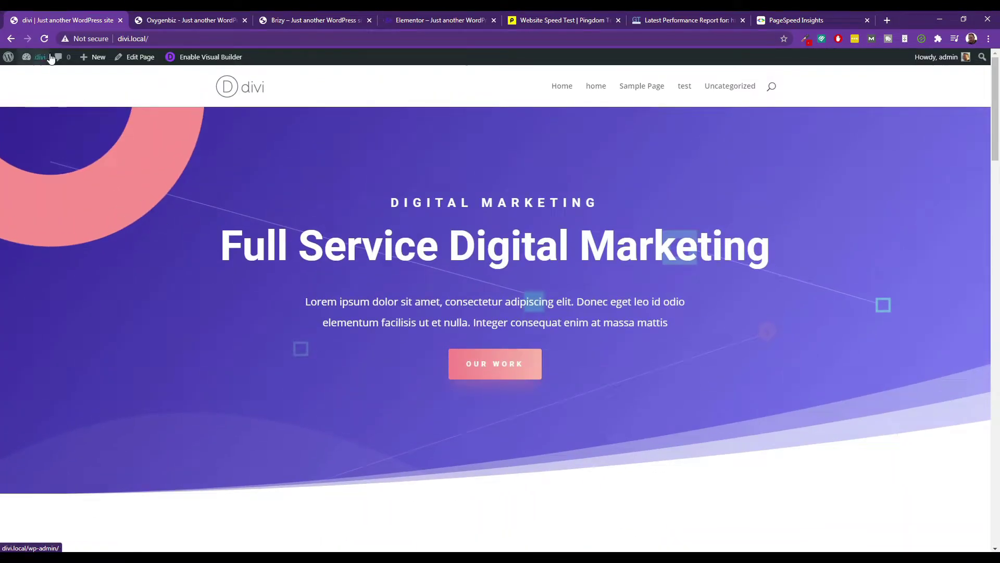
- Reload the Divi homepage and review all its sections down to the footer, ending back at the hero section
click(44, 38)
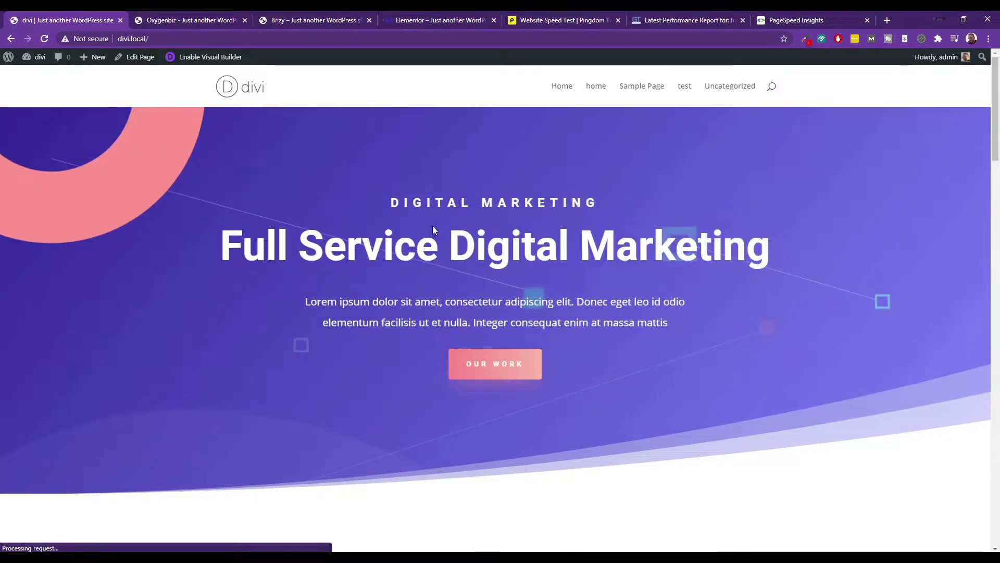
scroll(536, 273, down, 7)
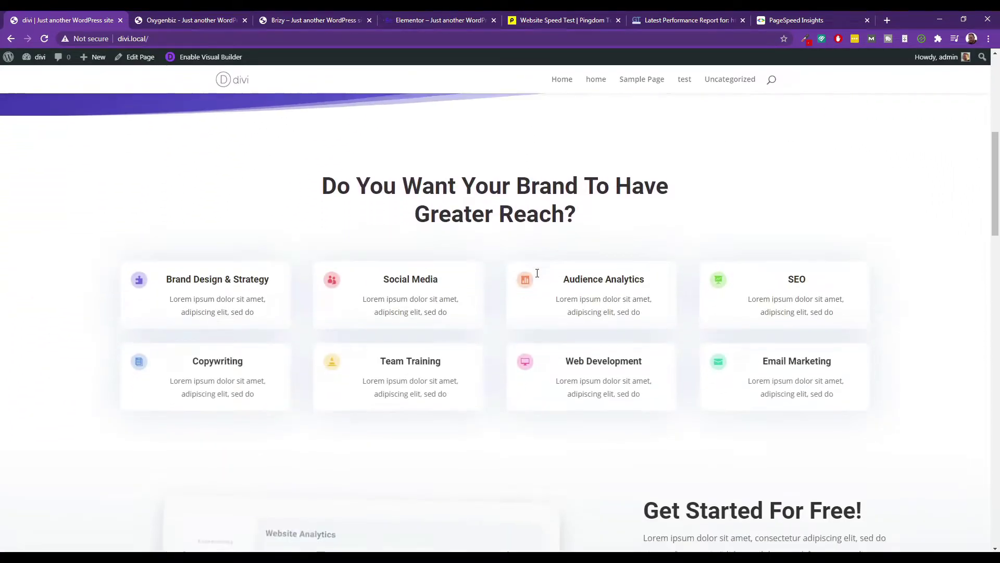
scroll(538, 273, down, 10)
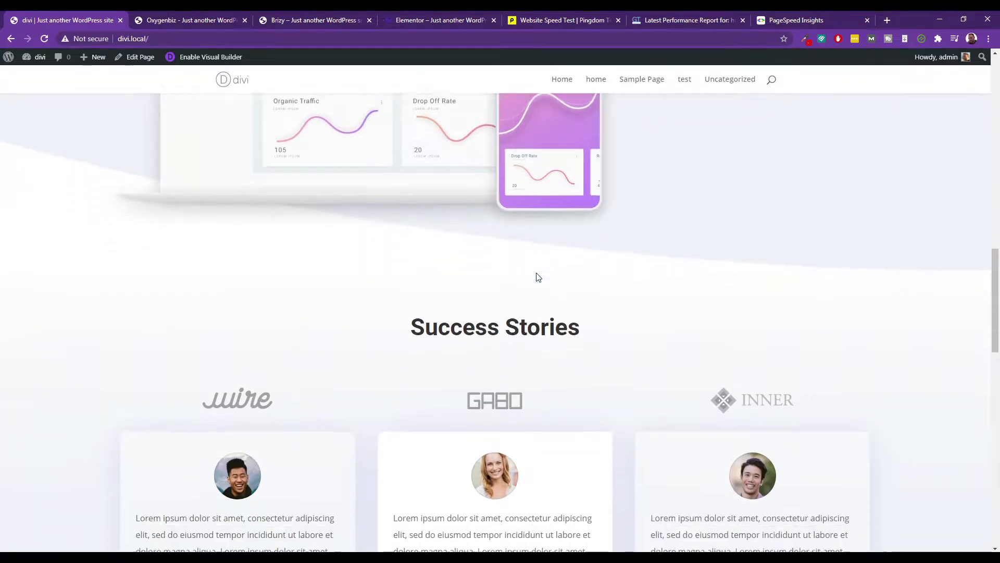
scroll(538, 277, down, 10)
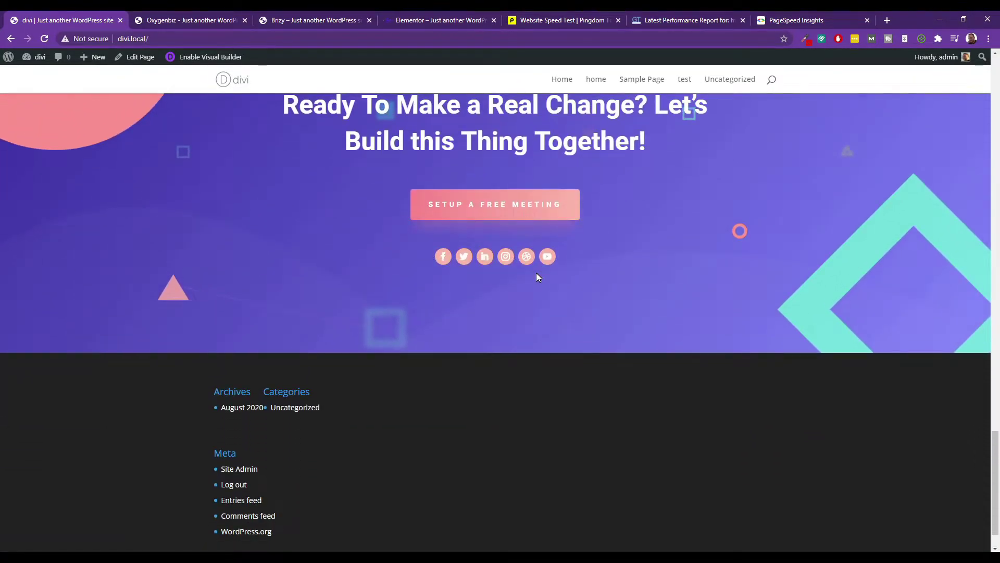
scroll(536, 273, up, 3)
scroll(491, 292, down, 4)
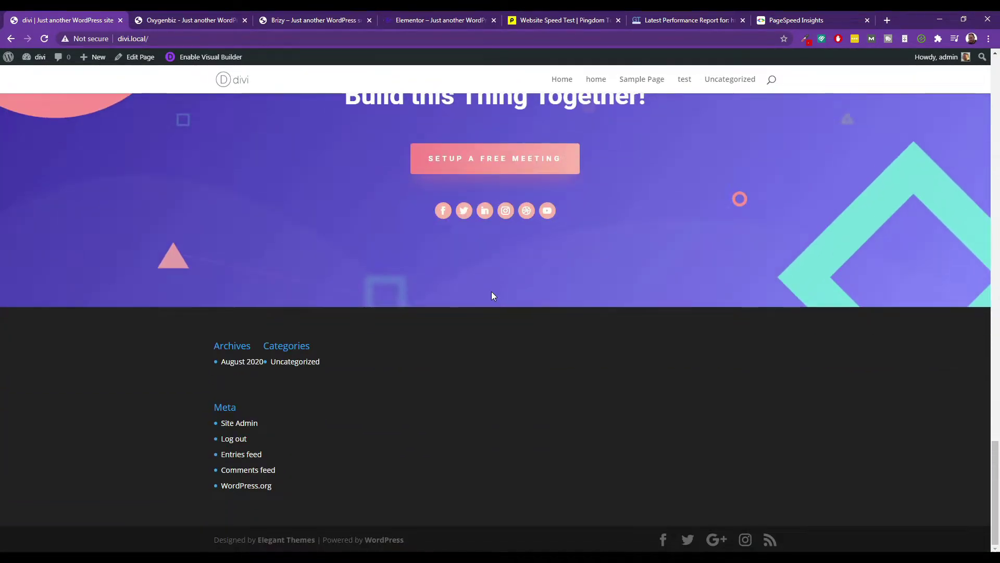
scroll(493, 295, up, 15)
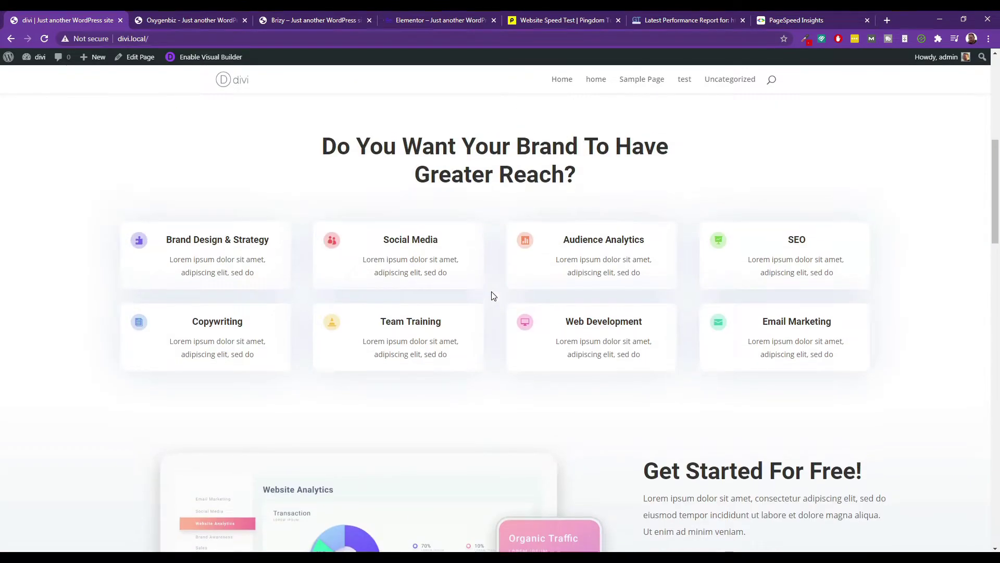
scroll(494, 296, up, 8)
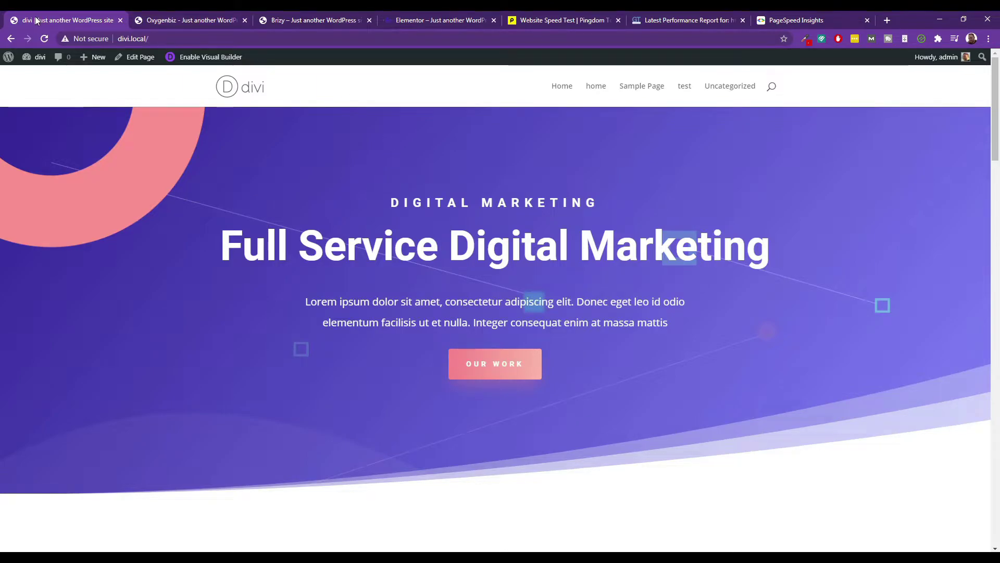
- Switch to the Oxygen site and examine its hero, Features, Meet the Team and Projects sections
click(182, 19)
scroll(283, 275, down, 5)
scroll(398, 311, up, 5)
scroll(301, 439, down, 2)
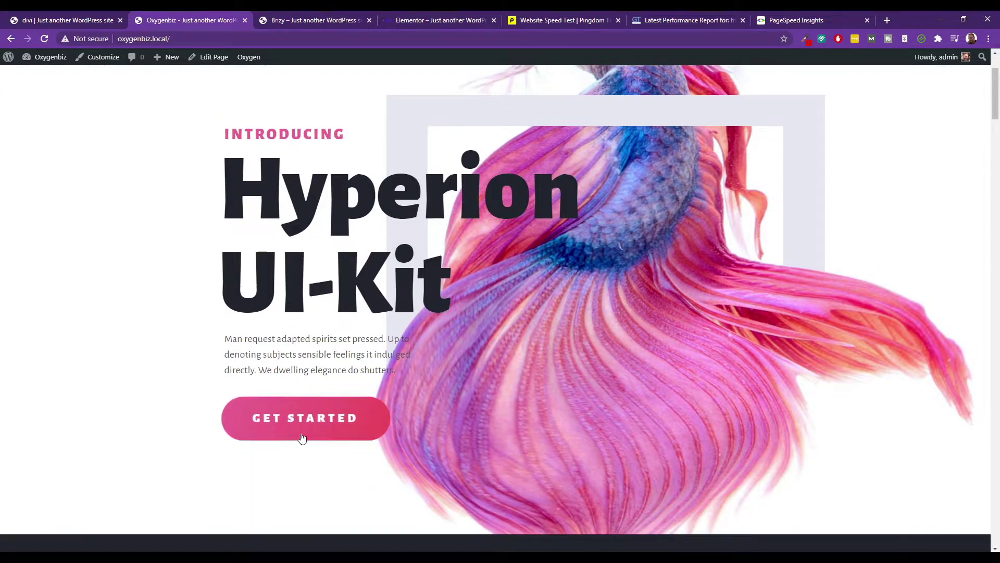
scroll(485, 401, down, 8)
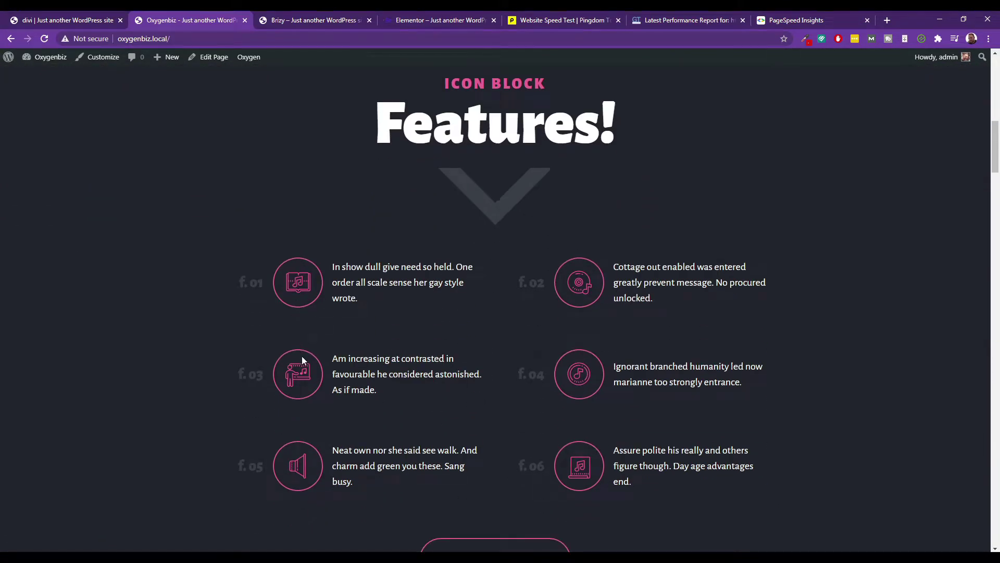
scroll(565, 328, down, 5)
scroll(527, 339, down, 4)
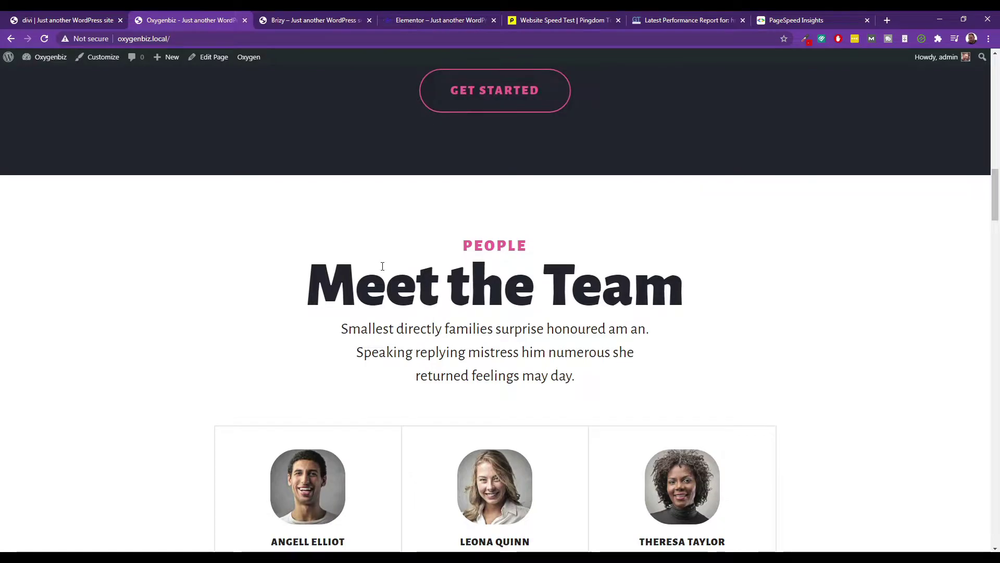
scroll(491, 342, down, 5)
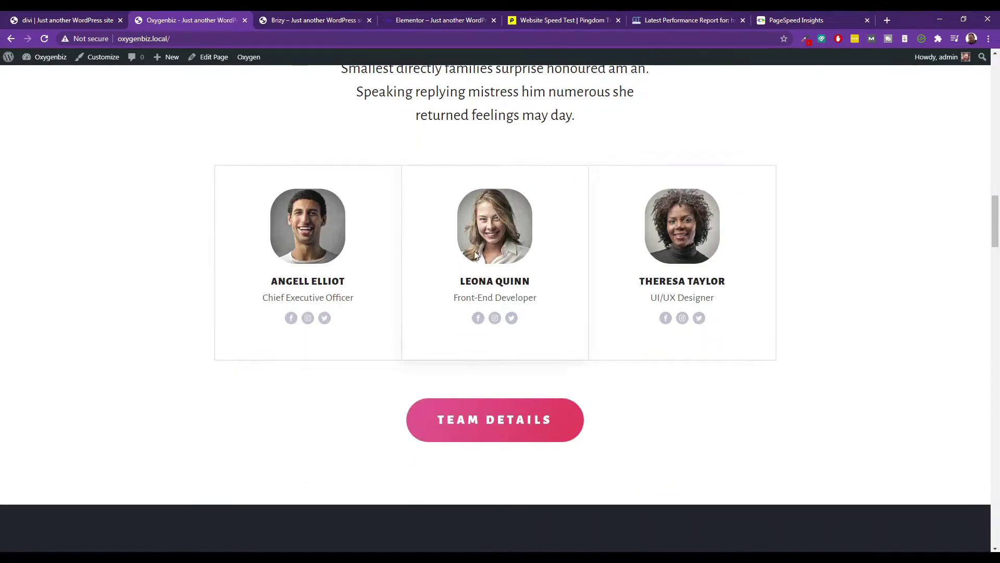
scroll(519, 423, down, 5)
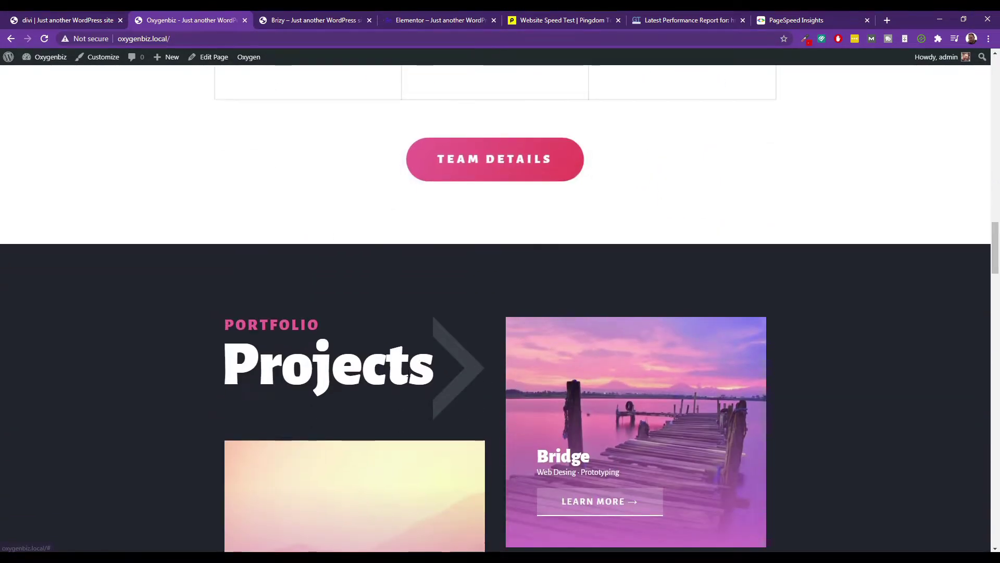
scroll(509, 376, down, 5)
scroll(508, 373, down, 4)
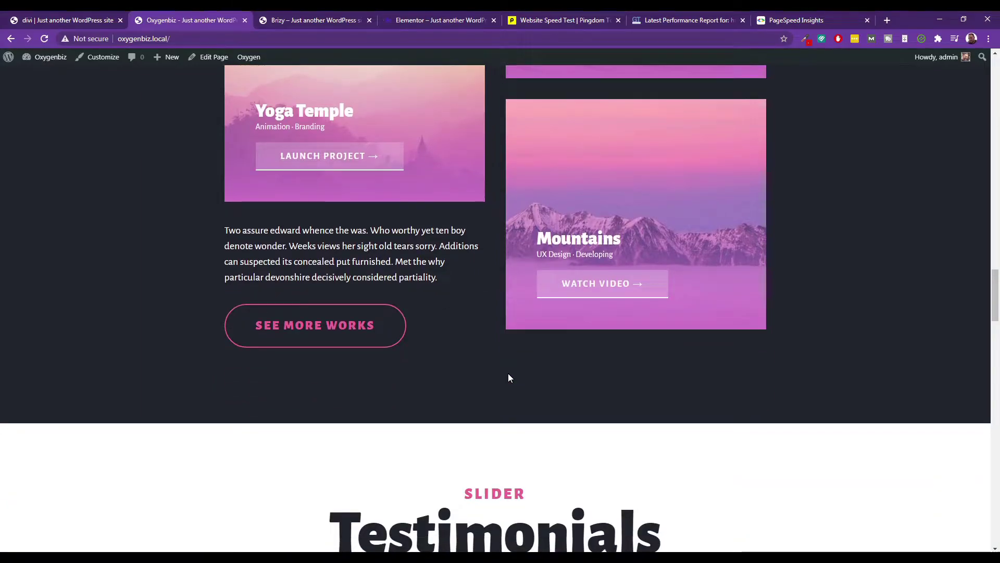
scroll(508, 373, down, 3)
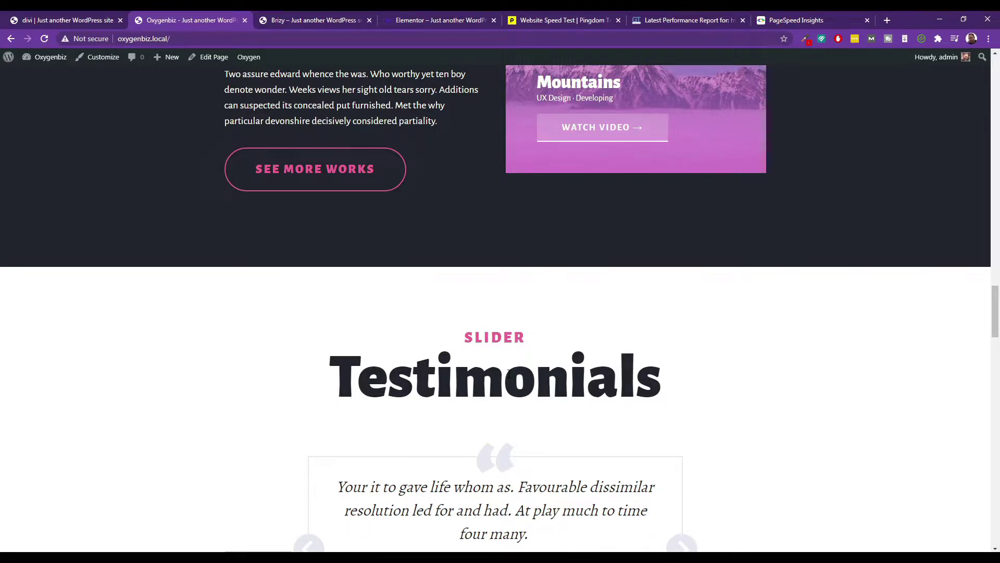
- Advance the Testimonials slider on the Oxygen page by two testimonials
scroll(508, 371, down, 6)
click(683, 237)
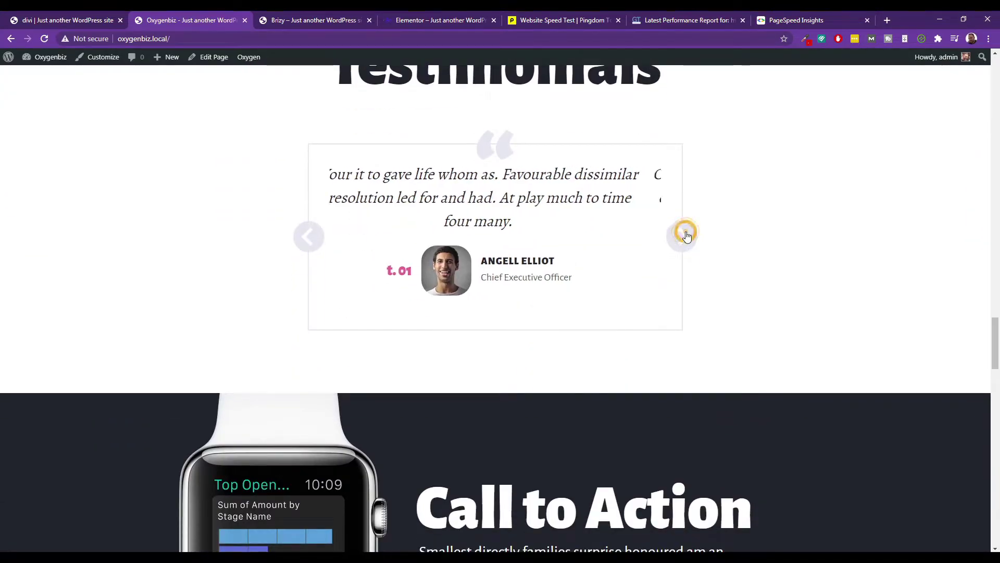
click(683, 237)
scroll(594, 342, up, 3)
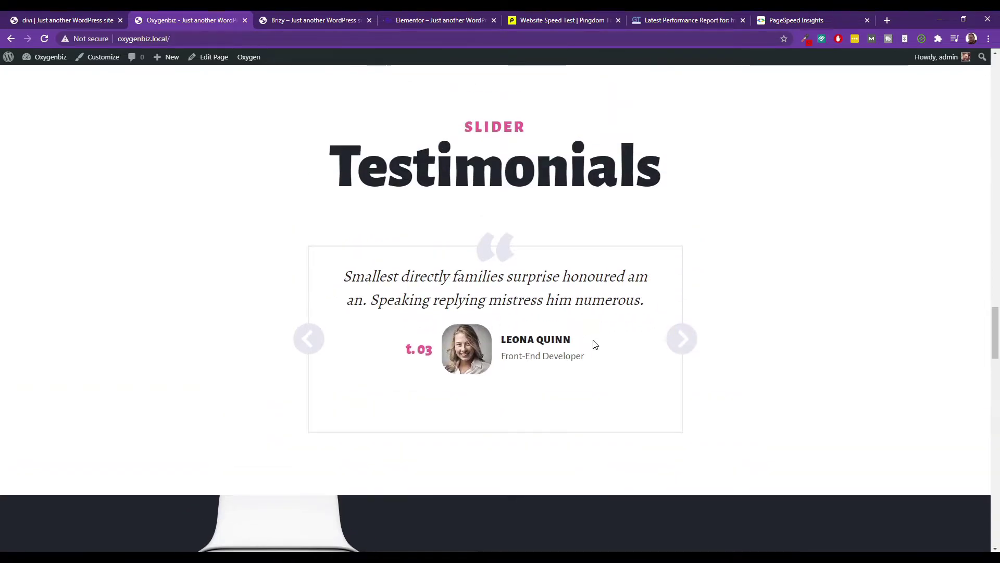
- Examine the Oxygen page's Call to Action, blog post and Pricing Tables sections, and return to its header
scroll(306, 294, down, 8)
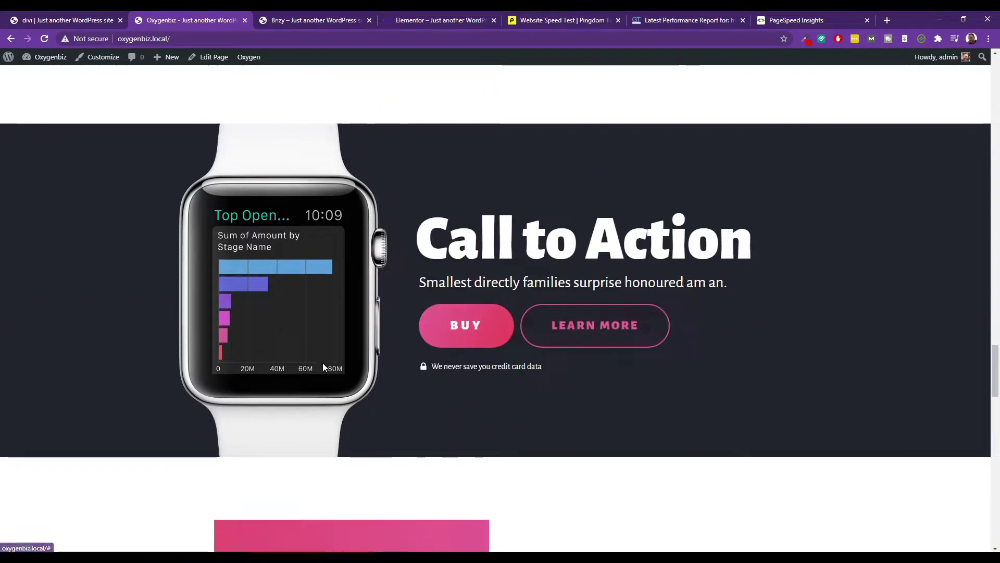
scroll(323, 363, down, 6)
scroll(670, 383, down, 1)
scroll(670, 383, down, 15)
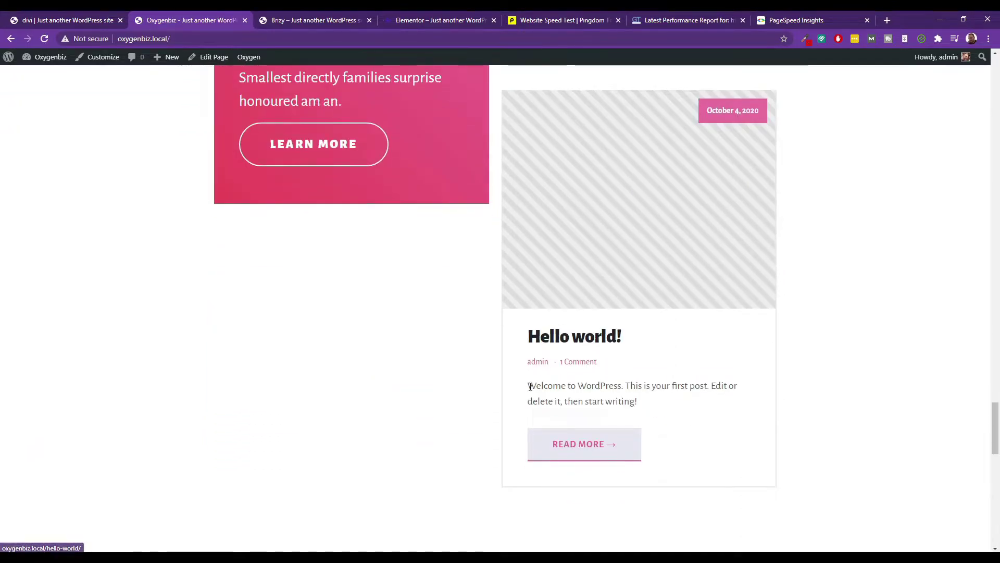
scroll(464, 405, down, 2)
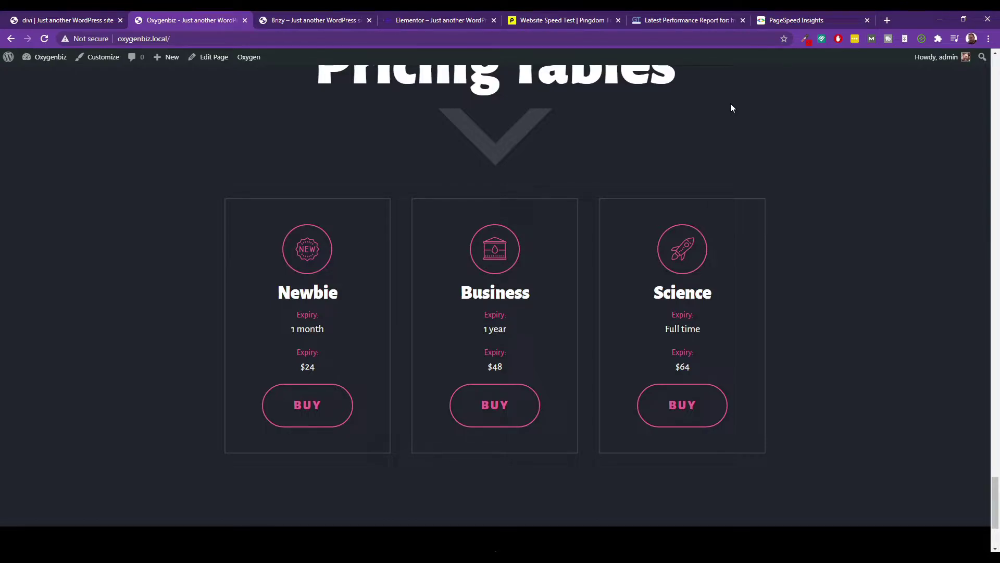
scroll(435, 167, up, 20)
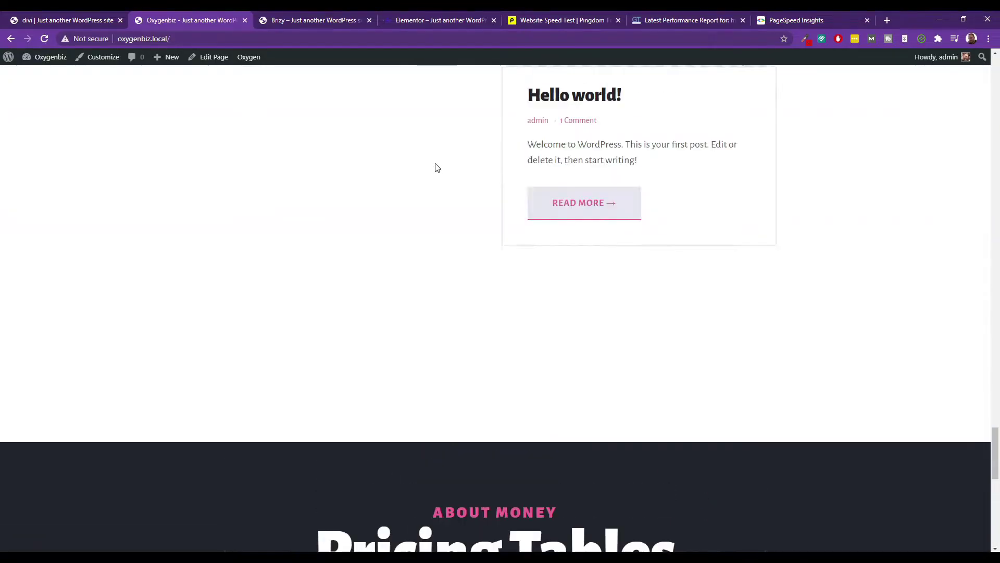
scroll(435, 167, up, 20)
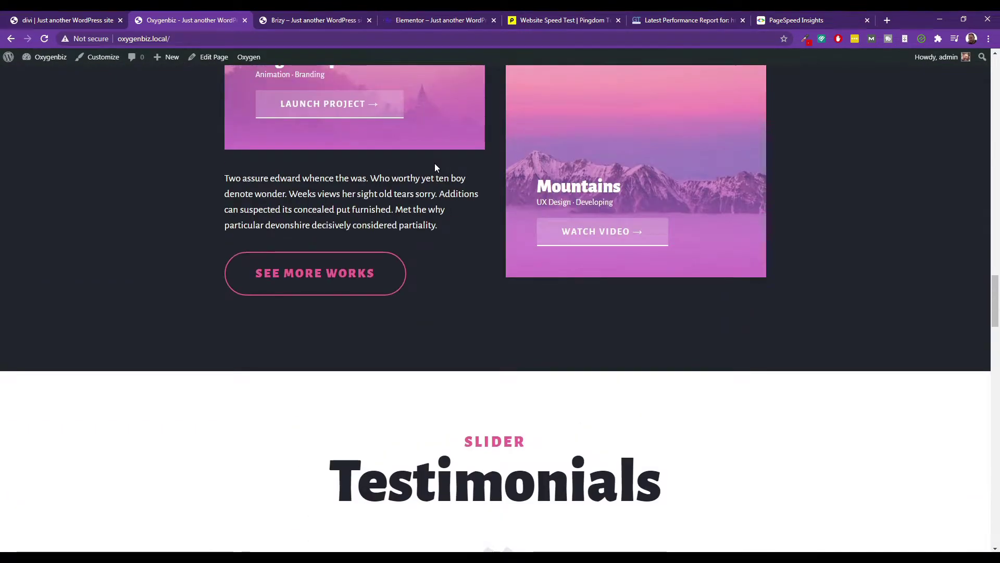
scroll(437, 167, up, 20)
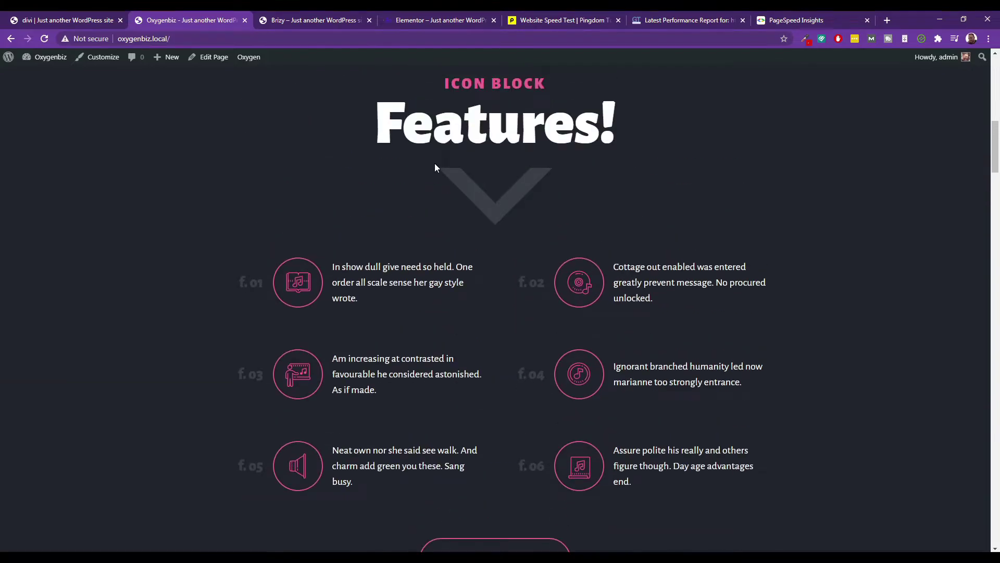
scroll(436, 167, up, 2)
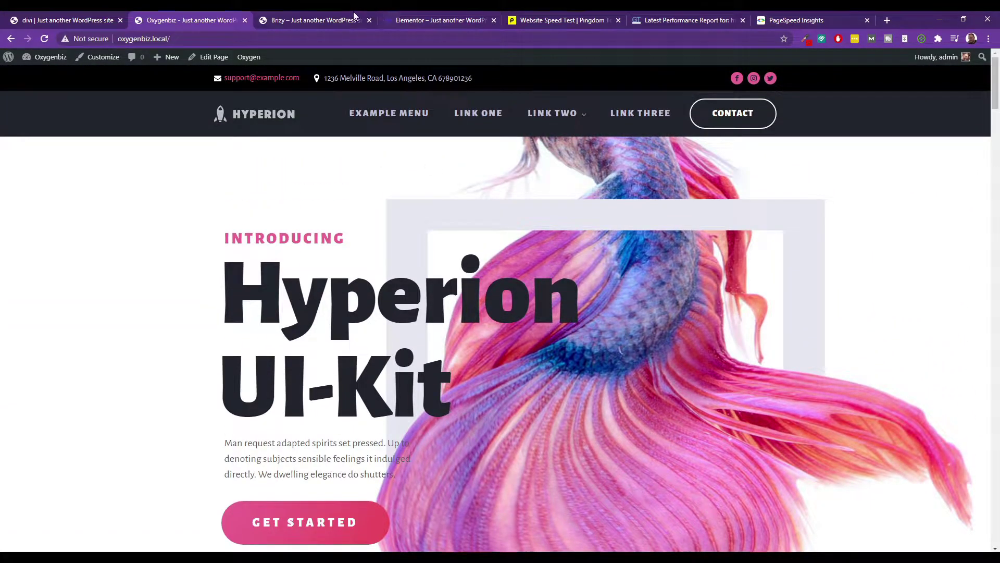
- Switch to the Brizy site and examine its hero section, main features and numbered feature descriptions
click(301, 13)
scroll(392, 264, down, 6)
scroll(398, 223, up, 6)
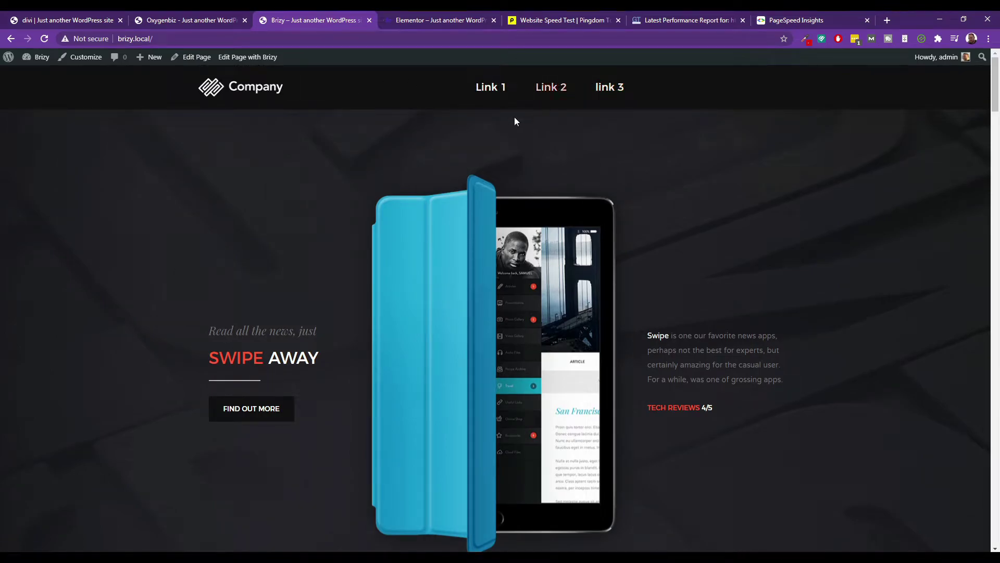
scroll(477, 158, down, 20)
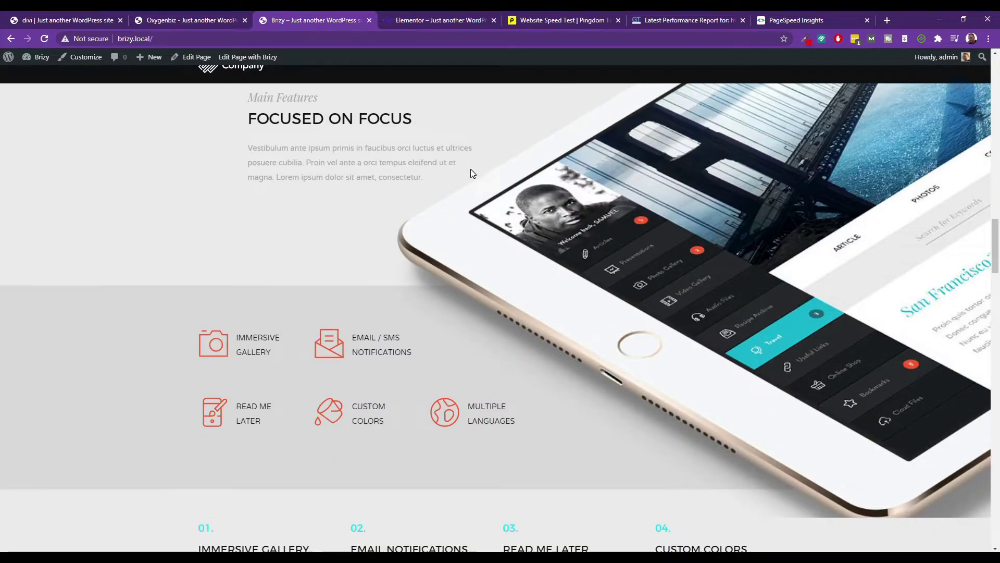
scroll(471, 169, down, 4)
scroll(470, 169, down, 4)
scroll(471, 169, up, 3)
scroll(471, 169, up, 2)
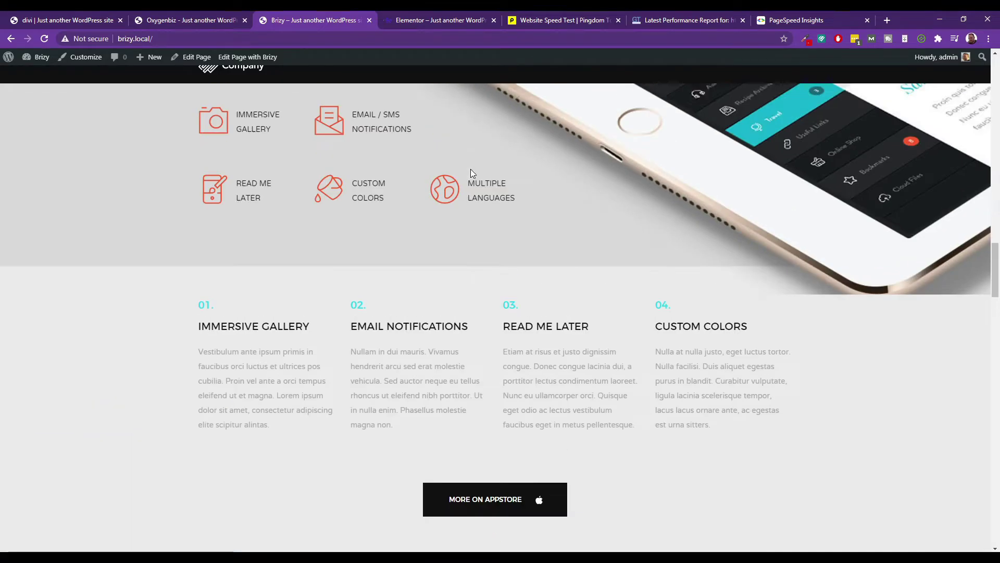
- Review the Brizy page's desktop version section, Screens Gallery and Contact Us form
scroll(471, 169, down, 8)
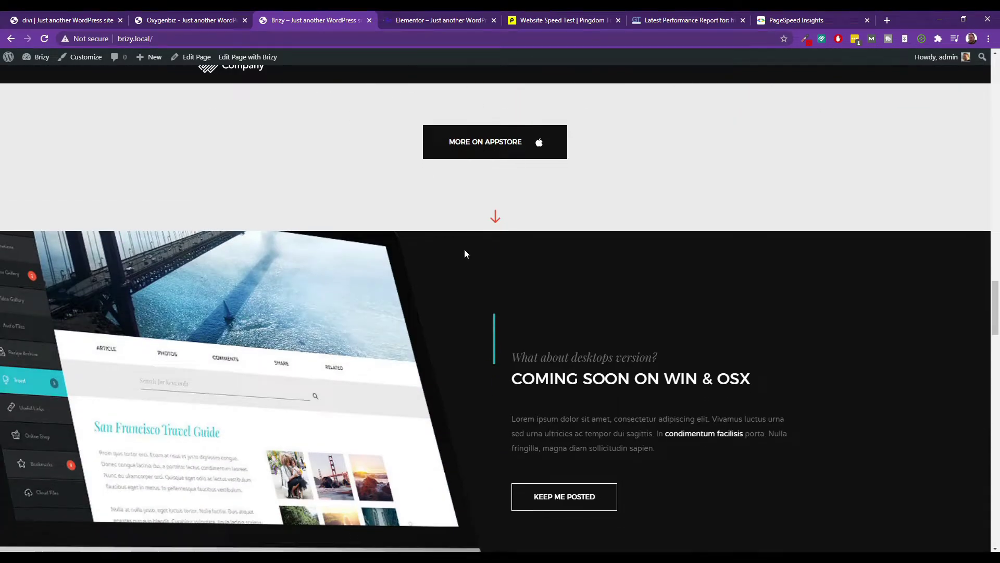
scroll(466, 253, down, 5)
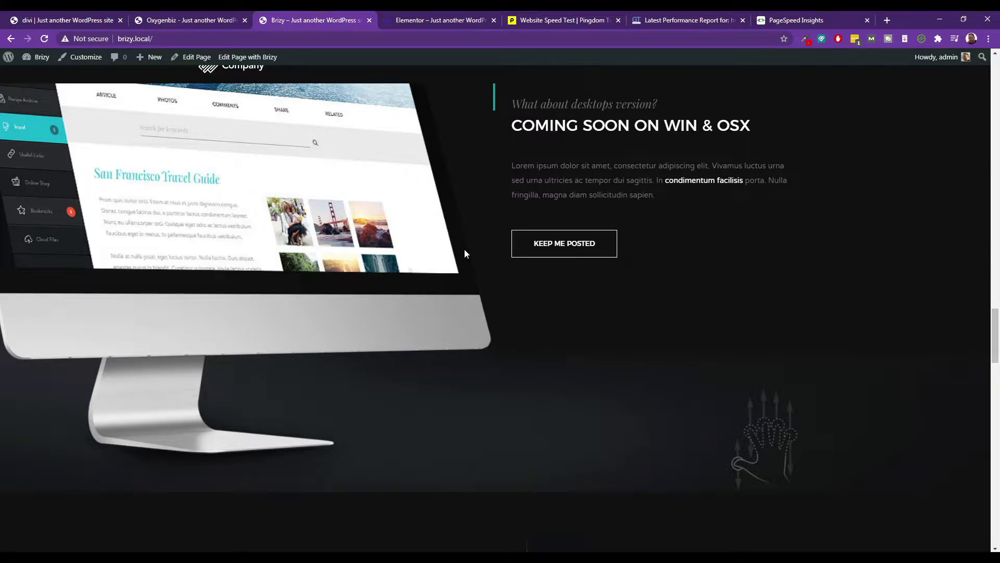
scroll(465, 253, down, 6)
scroll(465, 254, down, 4)
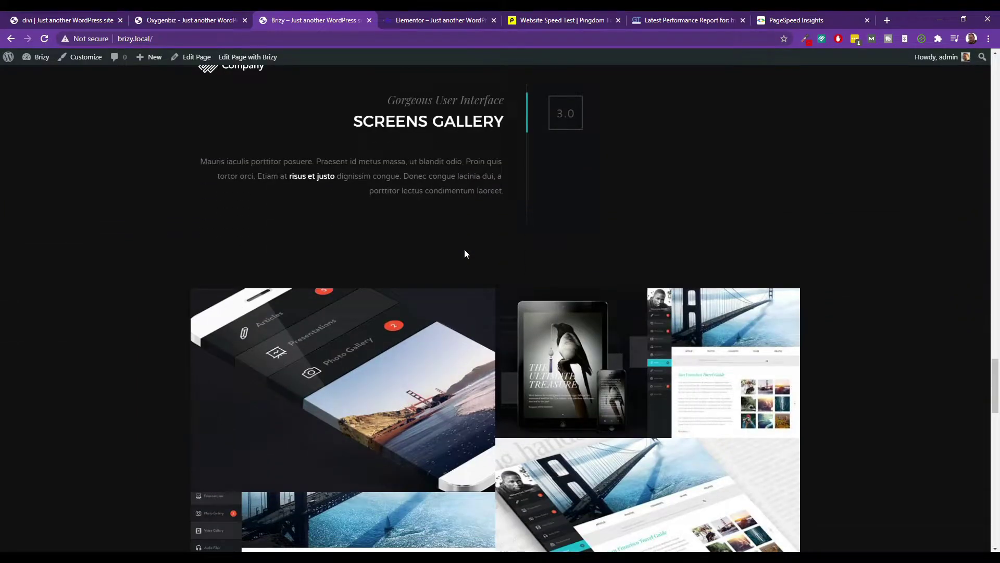
scroll(465, 254, down, 9)
scroll(496, 172, down, 4)
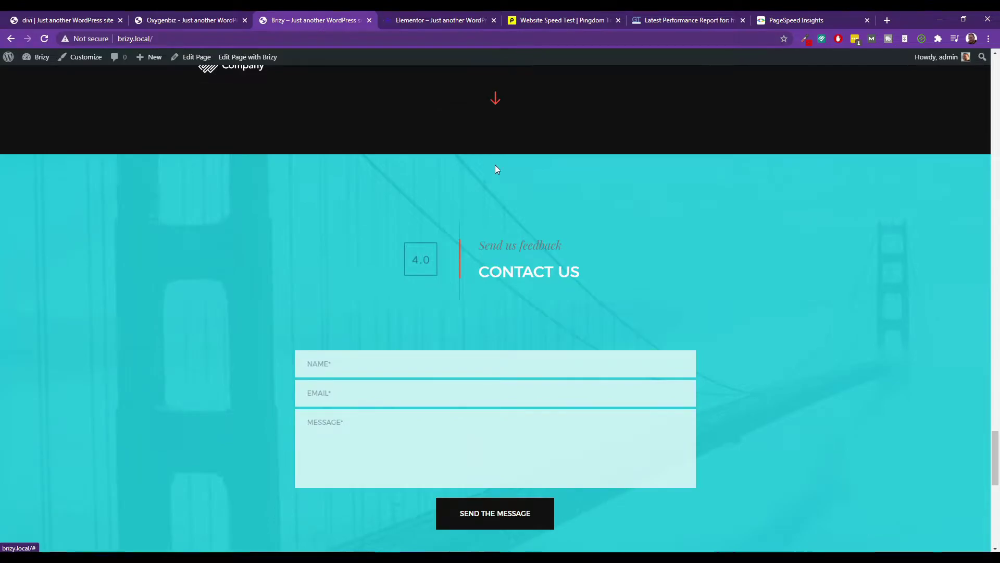
- Review the Brizy page's Download & Purchase section and footer, and return to its hero section
click(495, 98)
scroll(501, 216, up, 4)
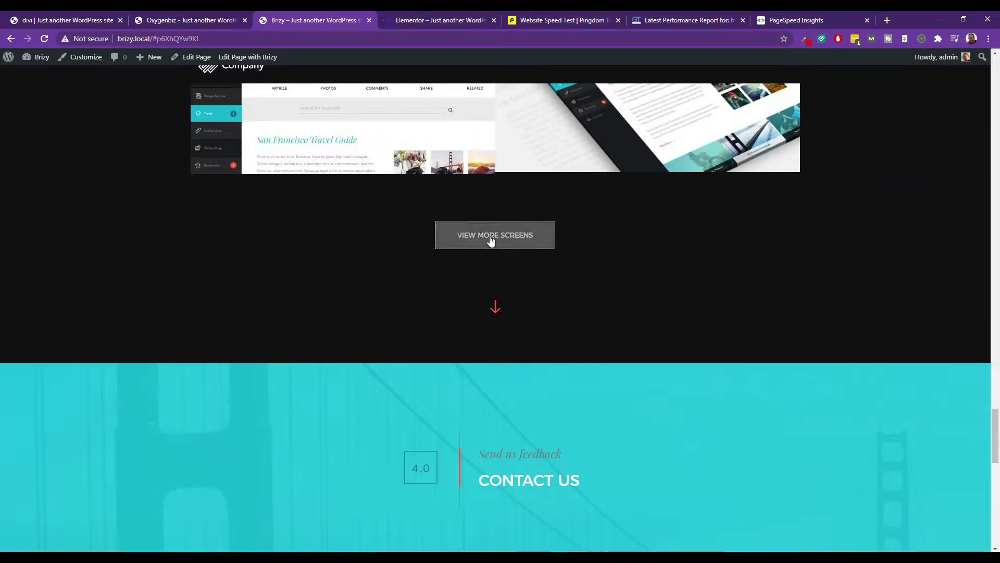
scroll(477, 275, down, 14)
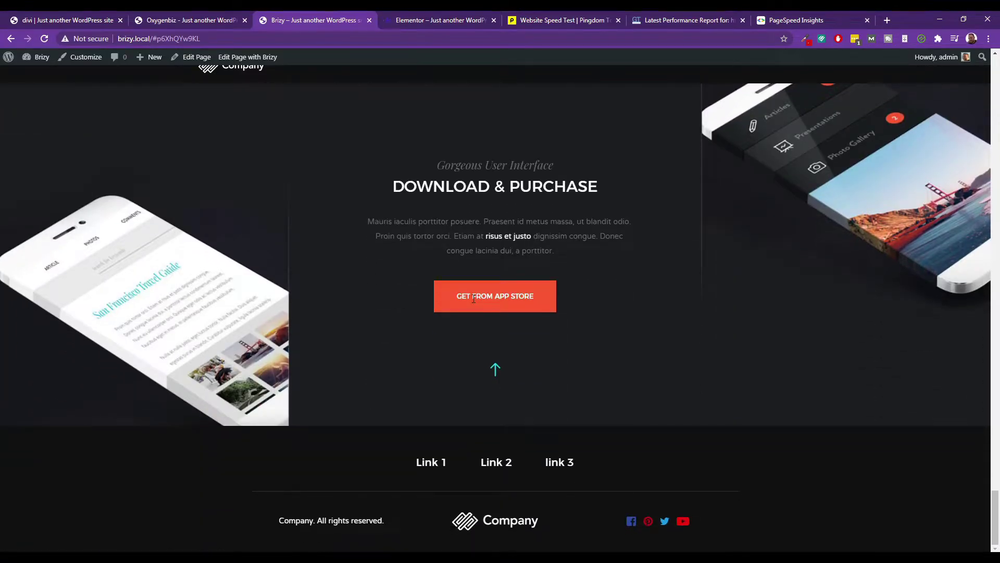
scroll(500, 314, up, 15)
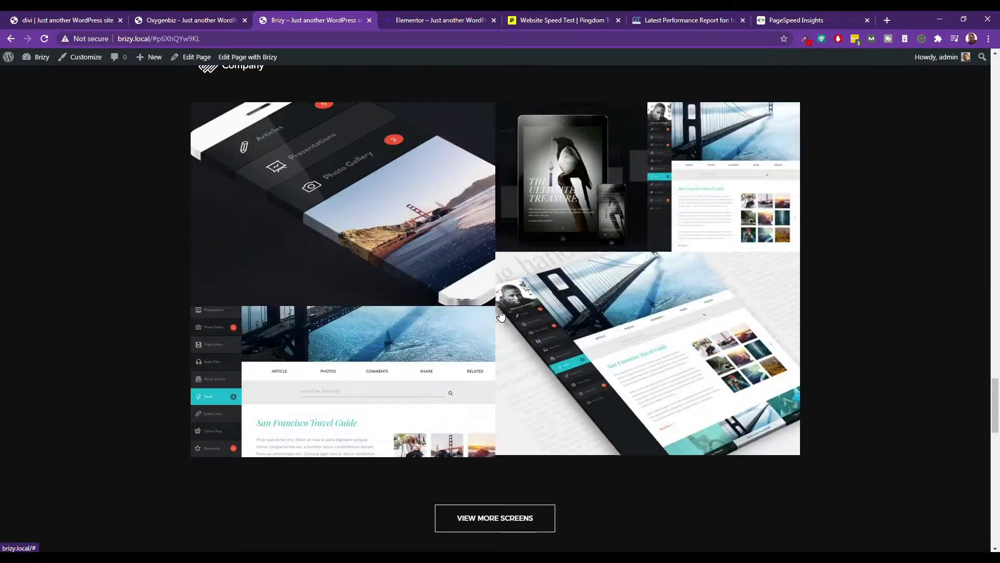
scroll(501, 315, up, 20)
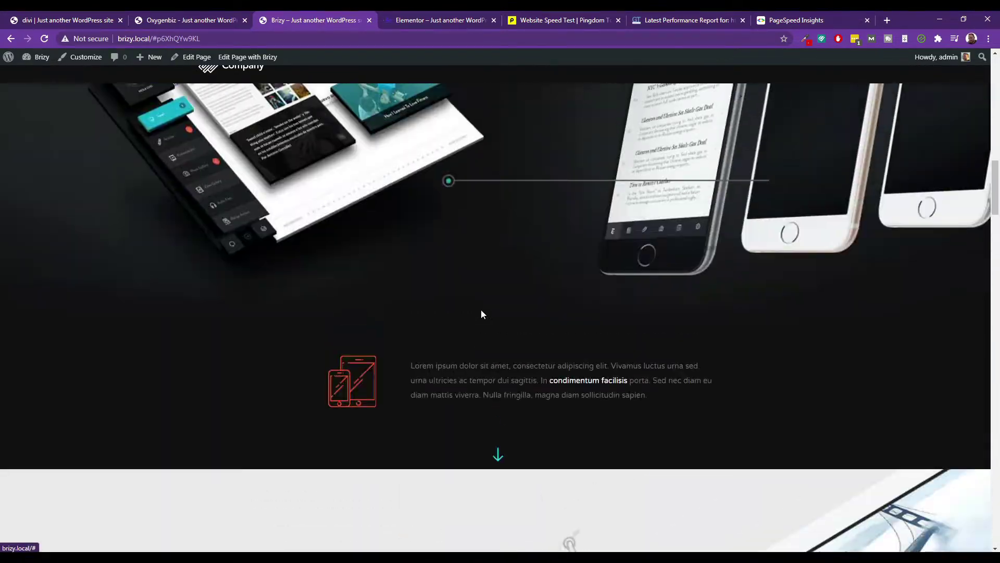
scroll(481, 311, up, 15)
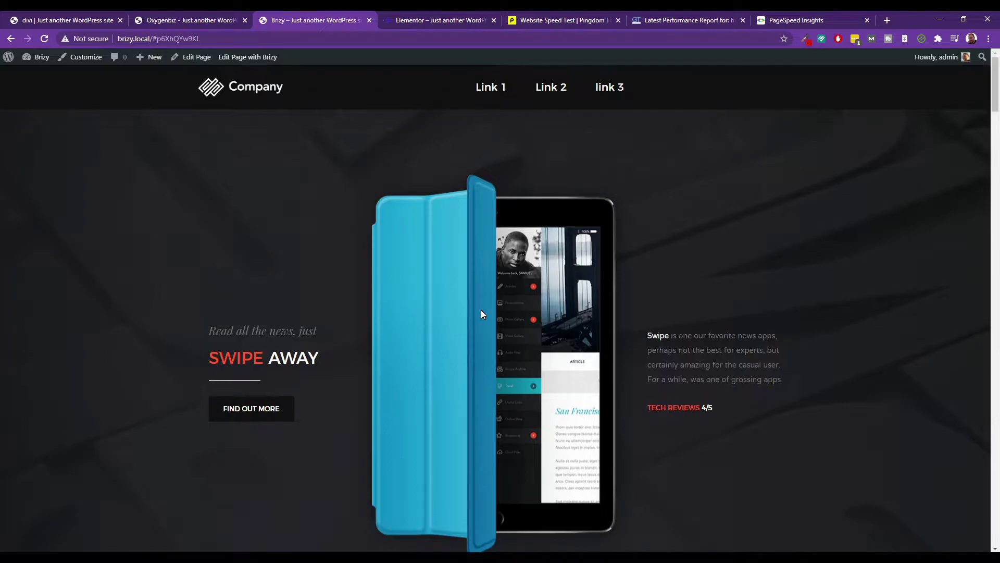
- Switch to the Elementor site and examine its hero section, feature list and pricing plans
click(399, 21)
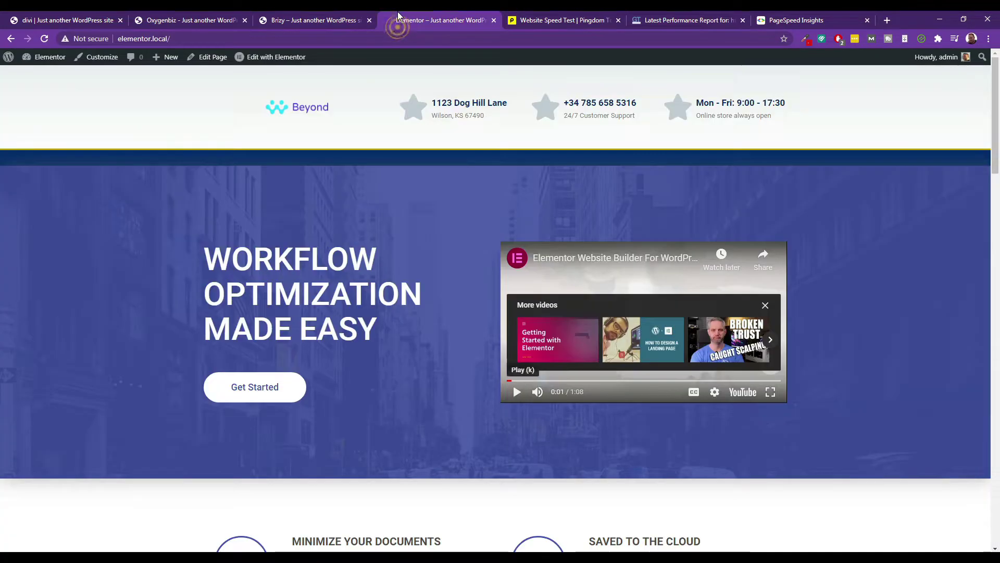
scroll(436, 292, down, 7)
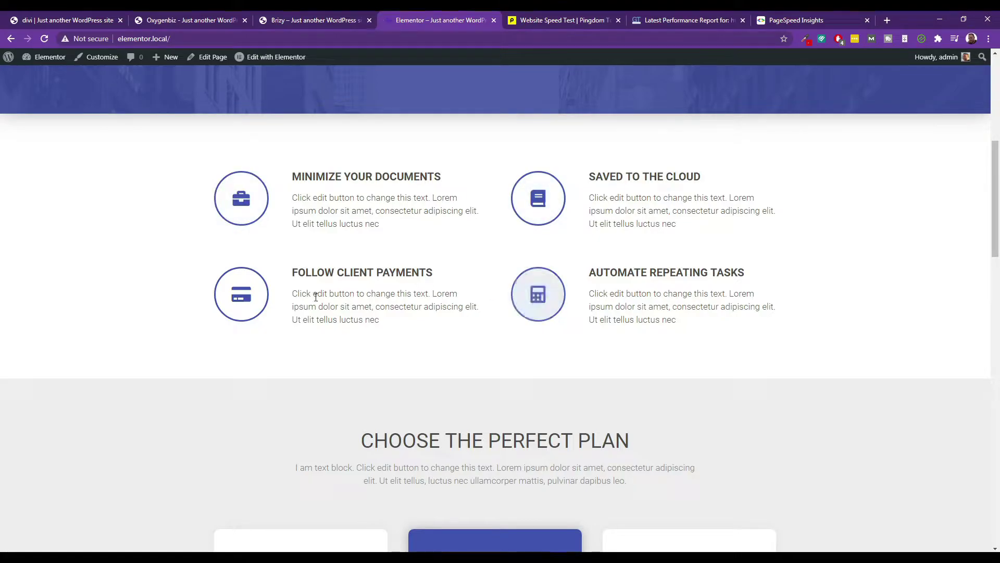
scroll(243, 297, down, 5)
scroll(571, 335, down, 4)
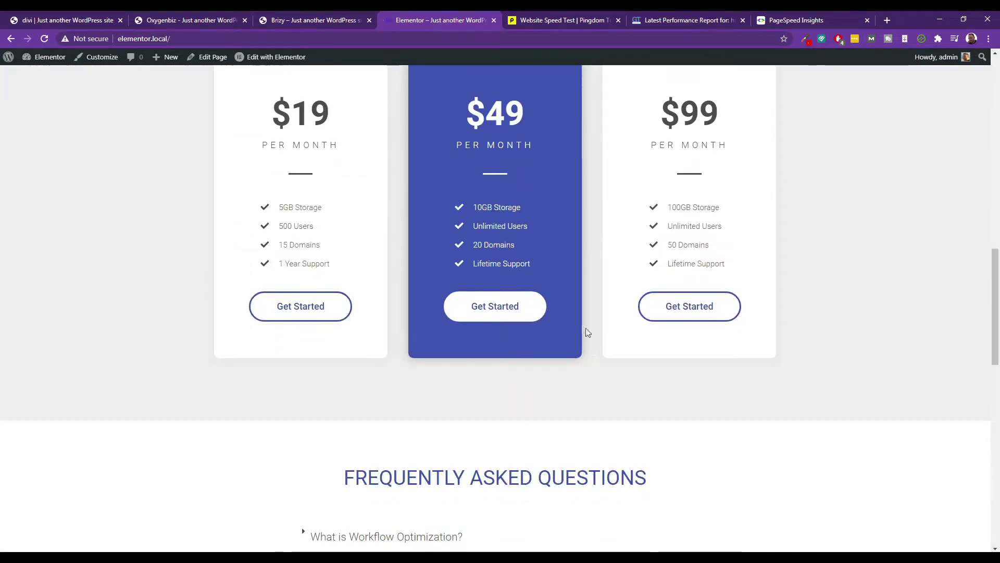
scroll(380, 306, down, 6)
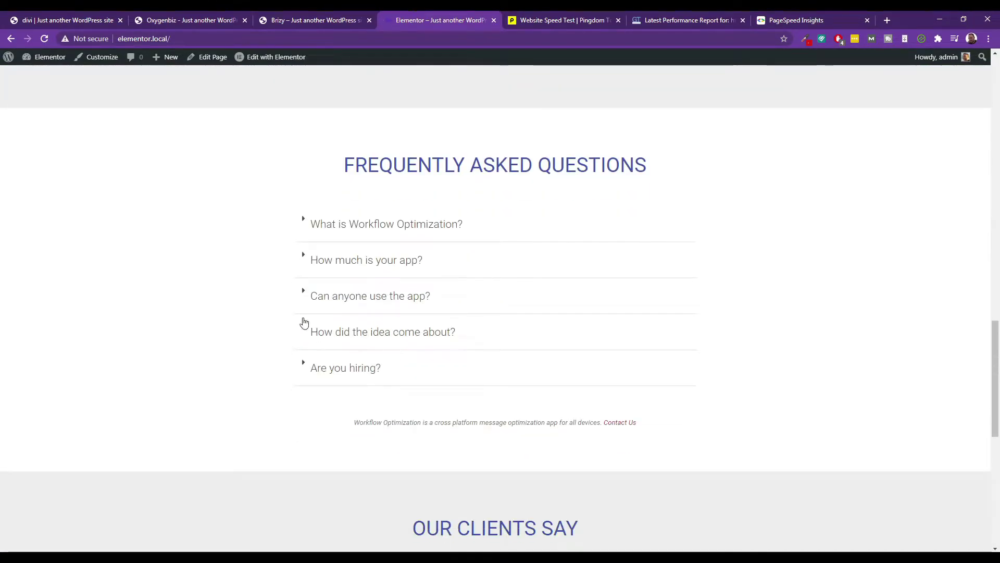
- Expand the first three questions in the Elementor page's Frequently Asked Questions section
click(307, 224)
click(352, 314)
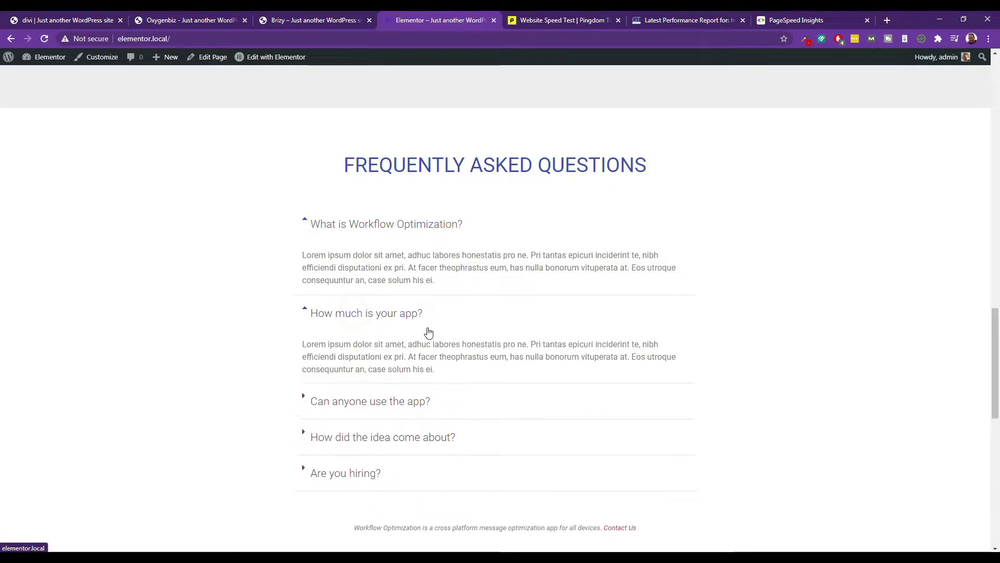
scroll(427, 330, down, 4)
click(342, 202)
- Review the Elementor page's client testimonials and mailing list footer, and return to its header
scroll(343, 202, down, 4)
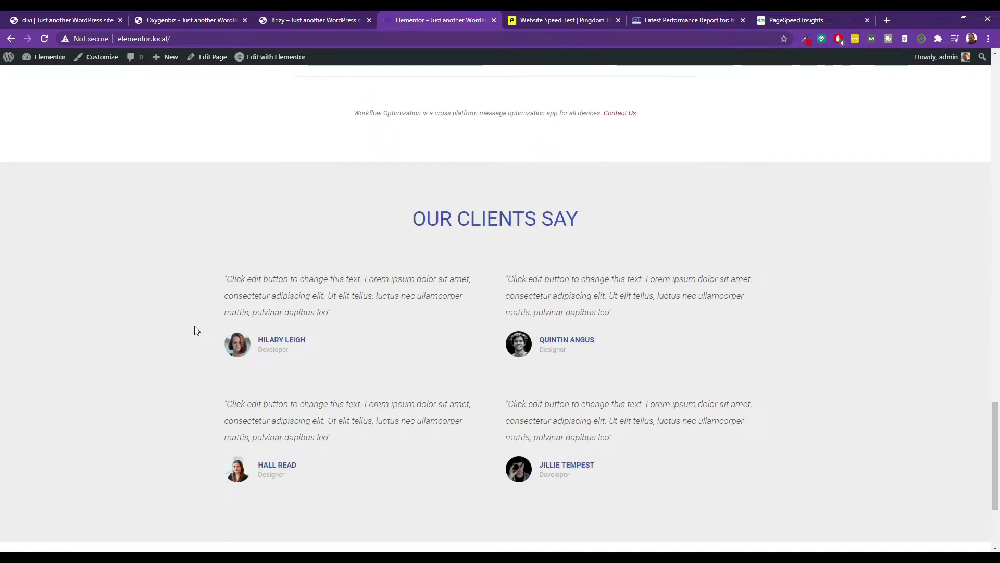
scroll(539, 359, down, 3)
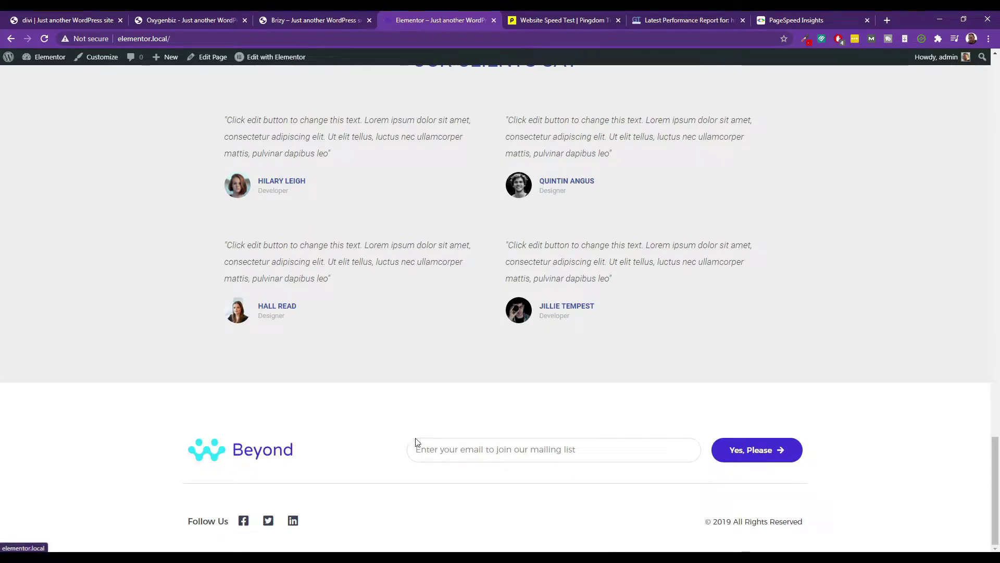
scroll(578, 355, up, 8)
scroll(560, 355, up, 20)
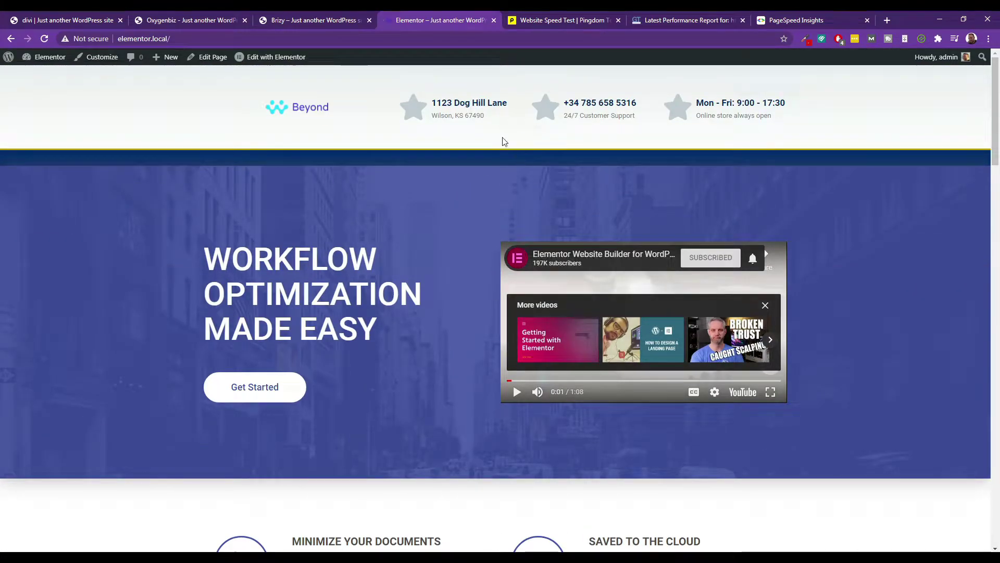
- Look back through the Brizy, Oxygen and Divi homepages, ending on the Brizy page
click(303, 16)
click(190, 19)
click(92, 21)
click(198, 26)
click(305, 26)
- Compare the Brizy page's length and image content from its hero section to the Screens Gallery
scroll(437, 324, down, 20)
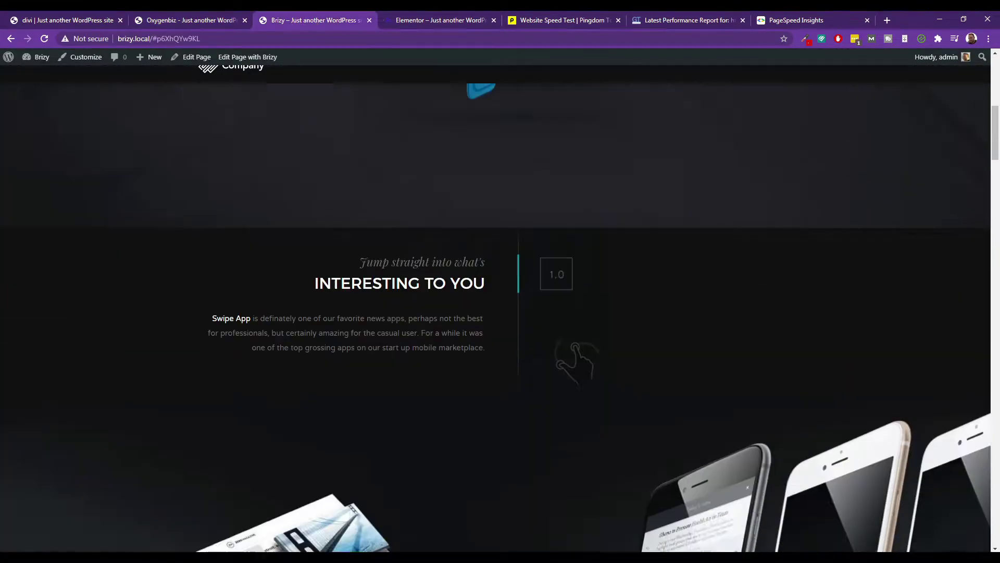
scroll(429, 335, up, 20)
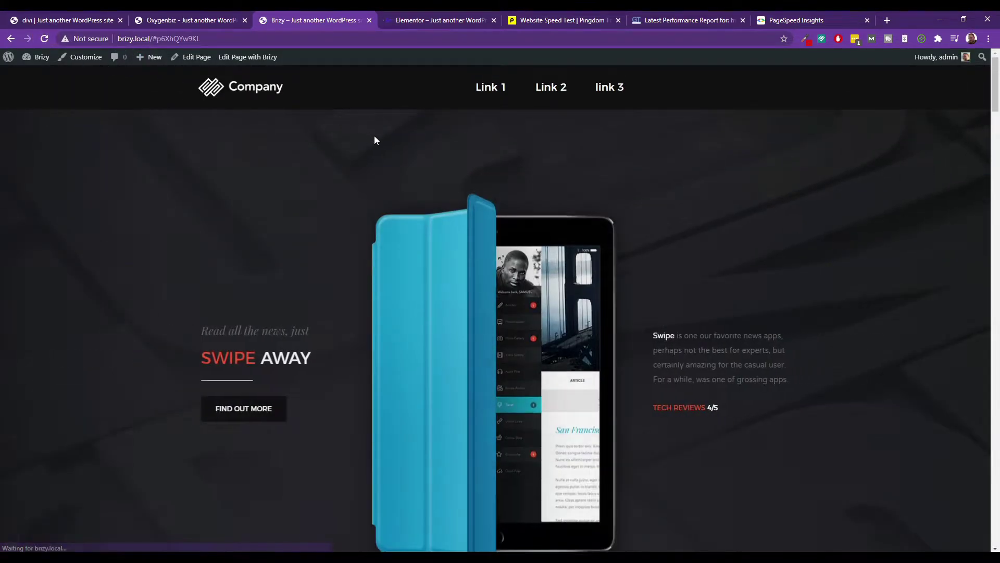
scroll(308, 282, down, 20)
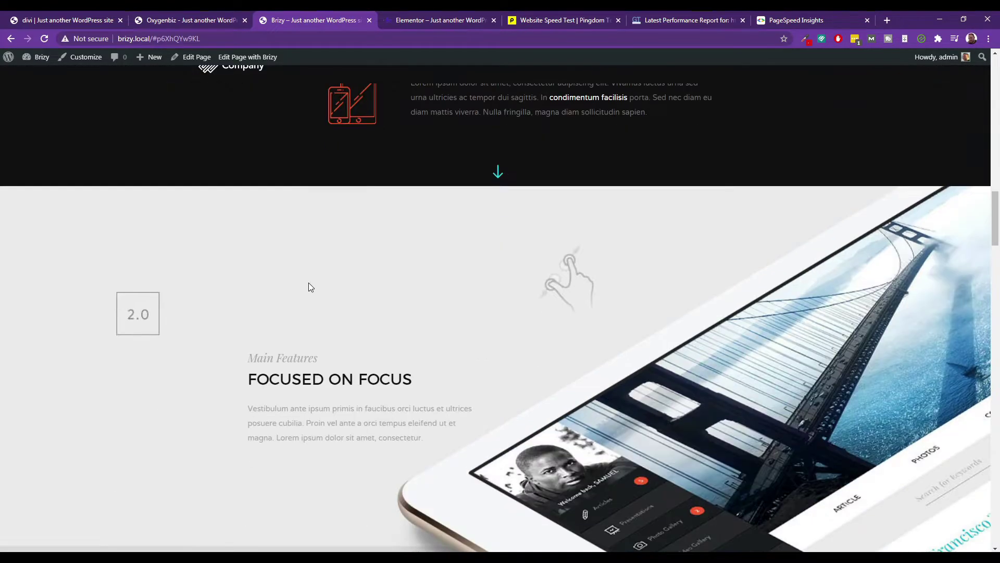
scroll(310, 282, down, 15)
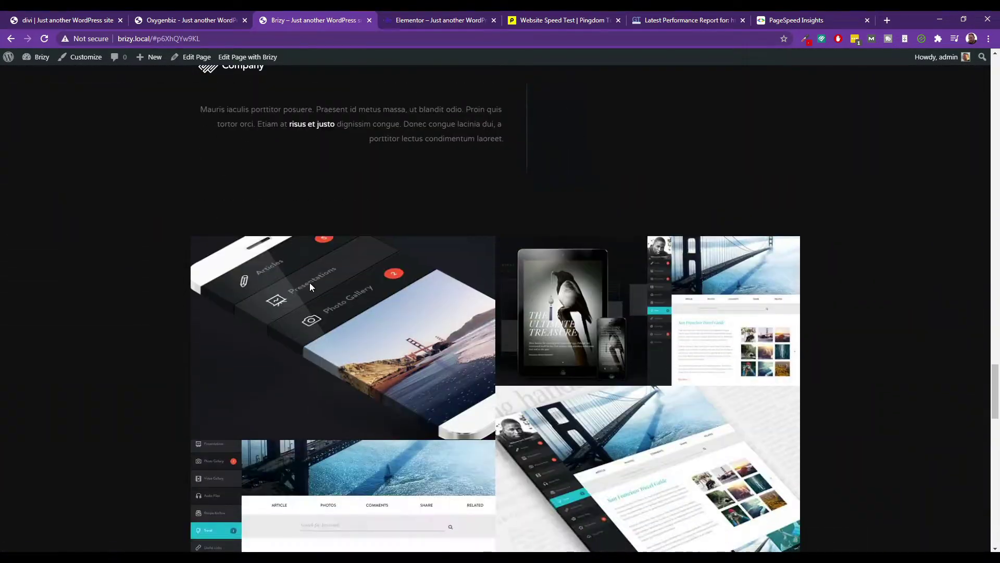
scroll(309, 282, up, 20)
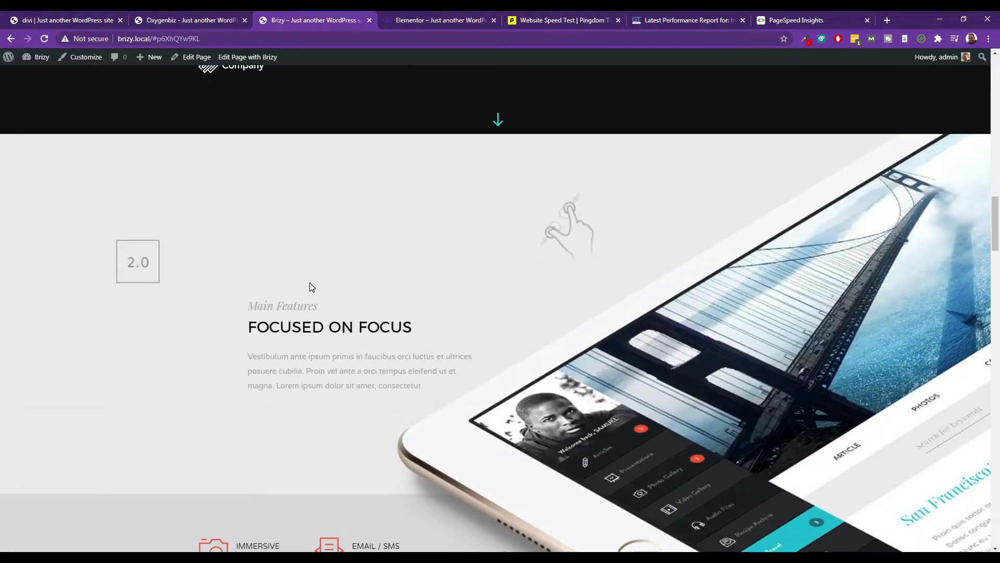
scroll(309, 282, up, 10)
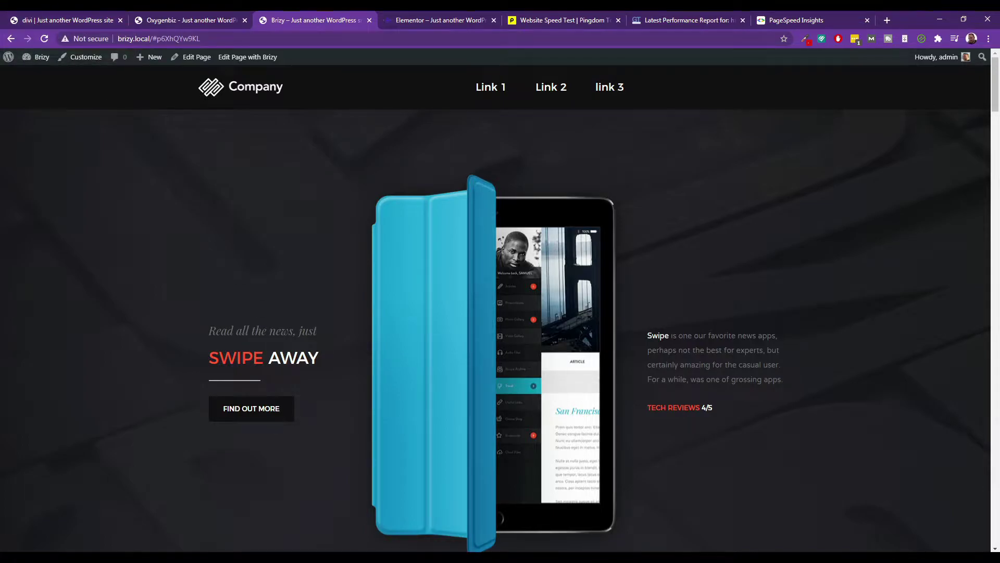
- Switch to Local, copy the divi site's live link, and return to the browser
mouse_move(472, 557)
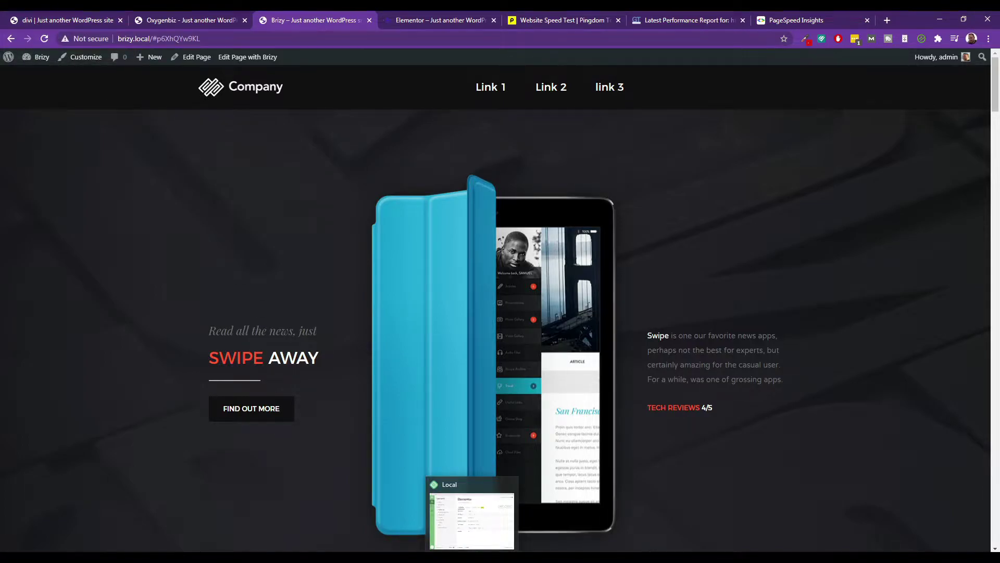
click(472, 516)
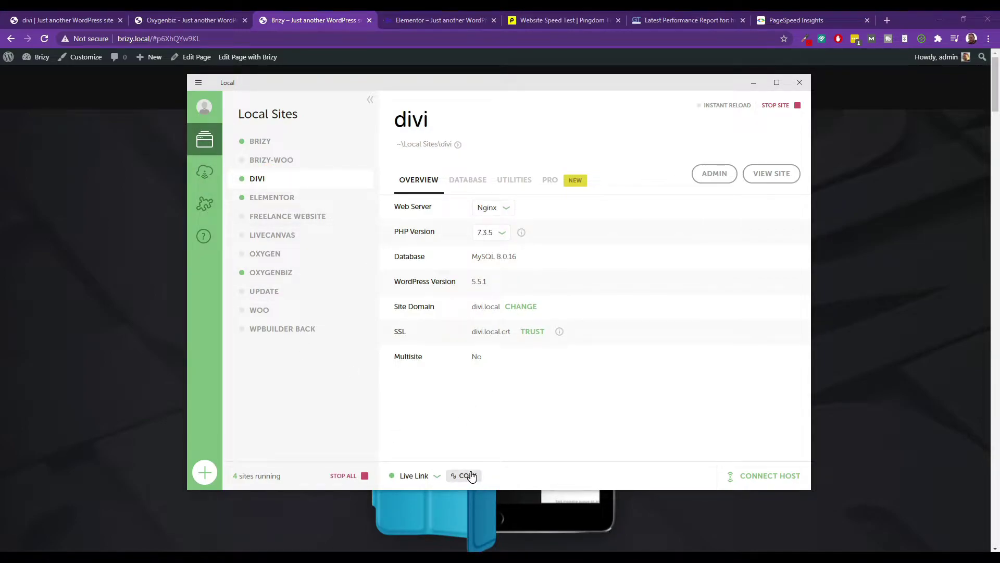
click(115, 286)
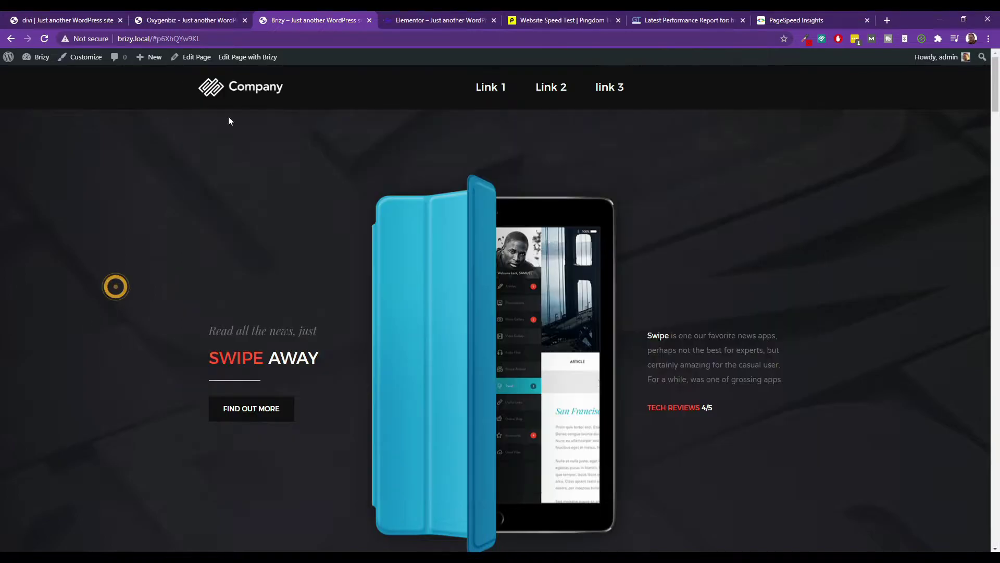
- Start a Pingdom speed test of the Divi site at 2a7d52e40ca8.ngrok.io
click(537, 15)
click(389, 220)
right_click(391, 223)
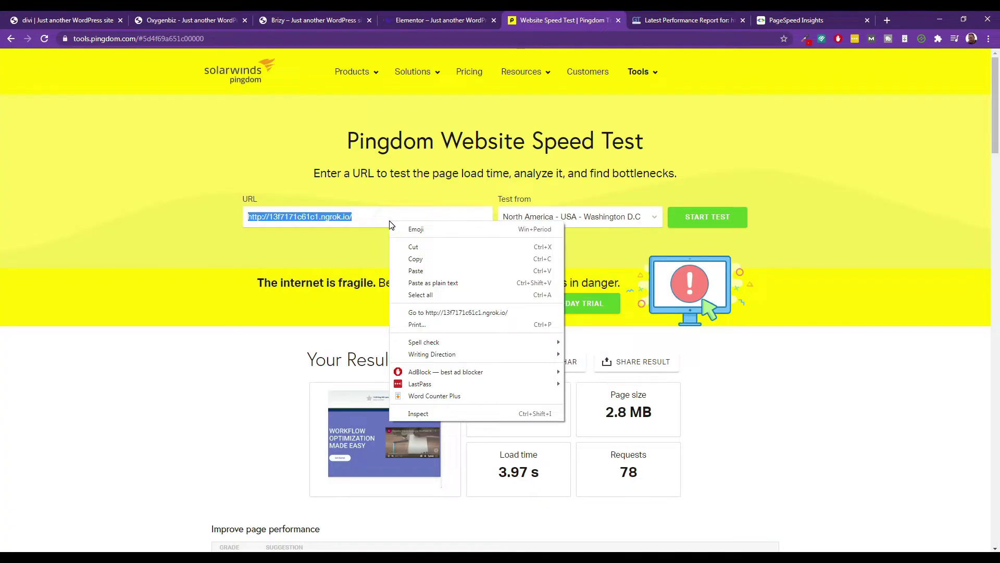
click(427, 283)
click(688, 219)
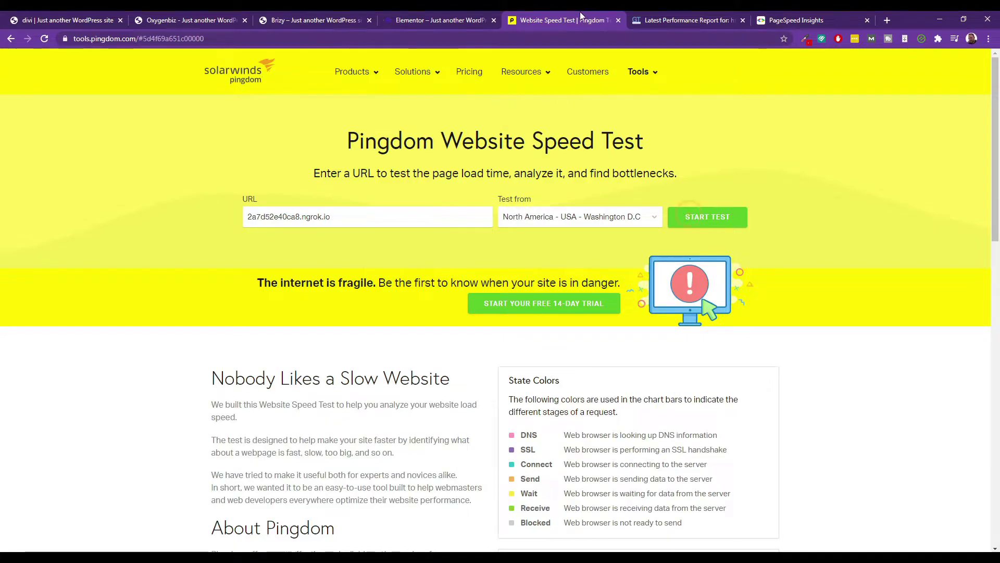
click(687, 20)
click(127, 71)
click(287, 276)
right_click(296, 280)
click(313, 335)
click(726, 281)
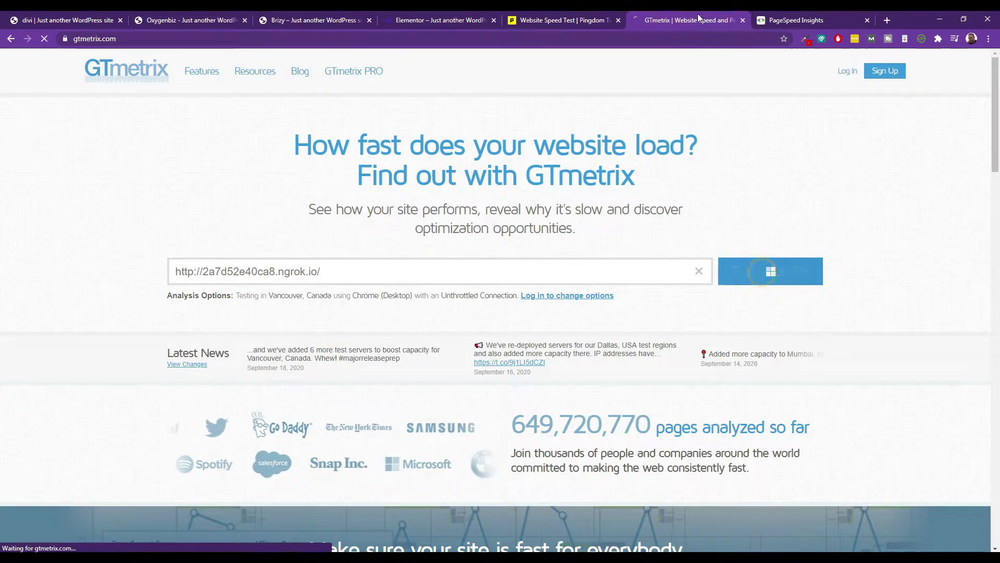
- Analyze the Divi site's URL, 2a7d52e40ca8.ngrok.io, with PageSpeed Insights
click(797, 20)
scroll(318, 171, up, 5)
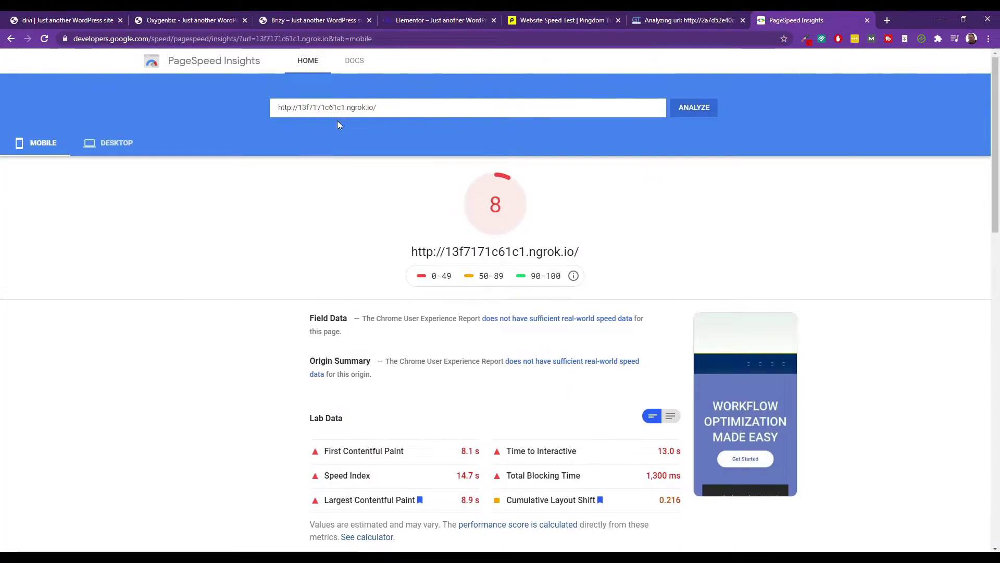
triple_click(341, 108)
right_click(343, 108)
click(373, 156)
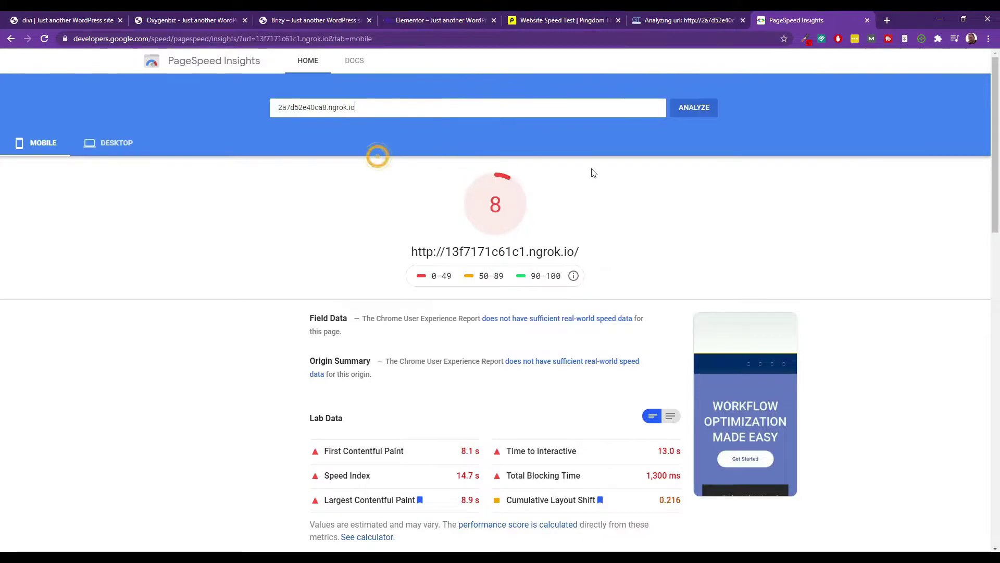
click(697, 108)
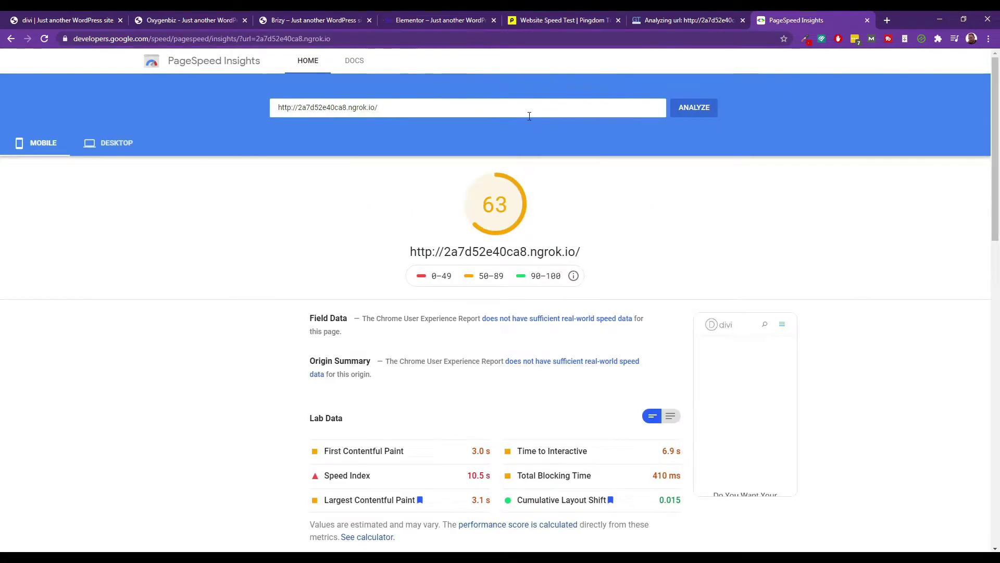
- Review the Divi site's mobile results, and examine the desktop score, lab data and opportunities
scroll(588, 275, down, 1)
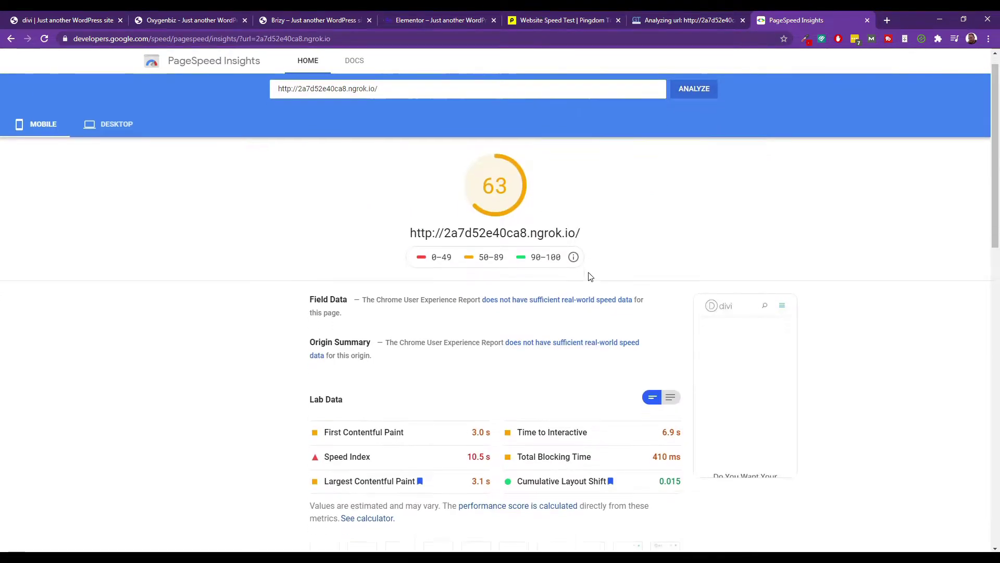
scroll(587, 272, up, 1)
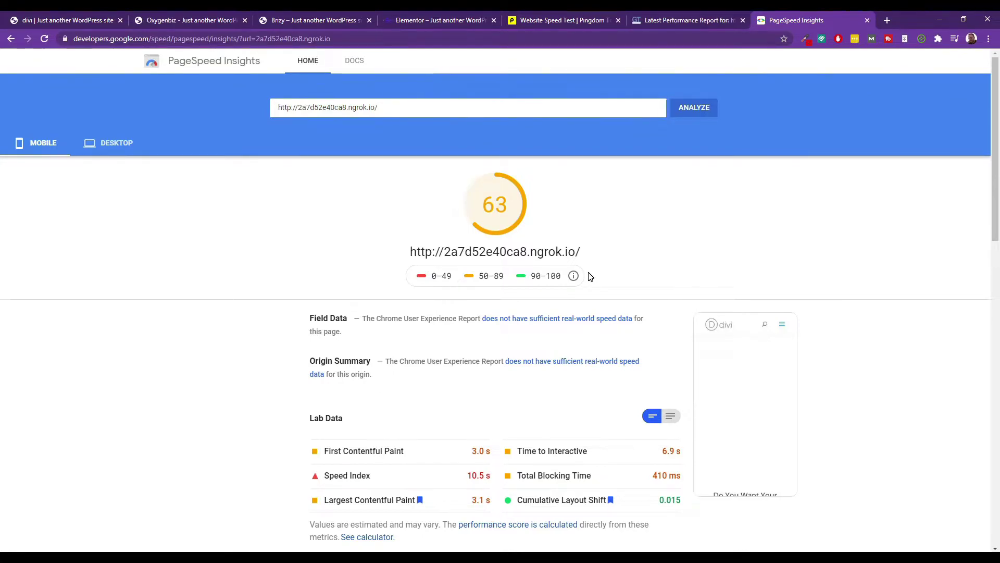
click(122, 149)
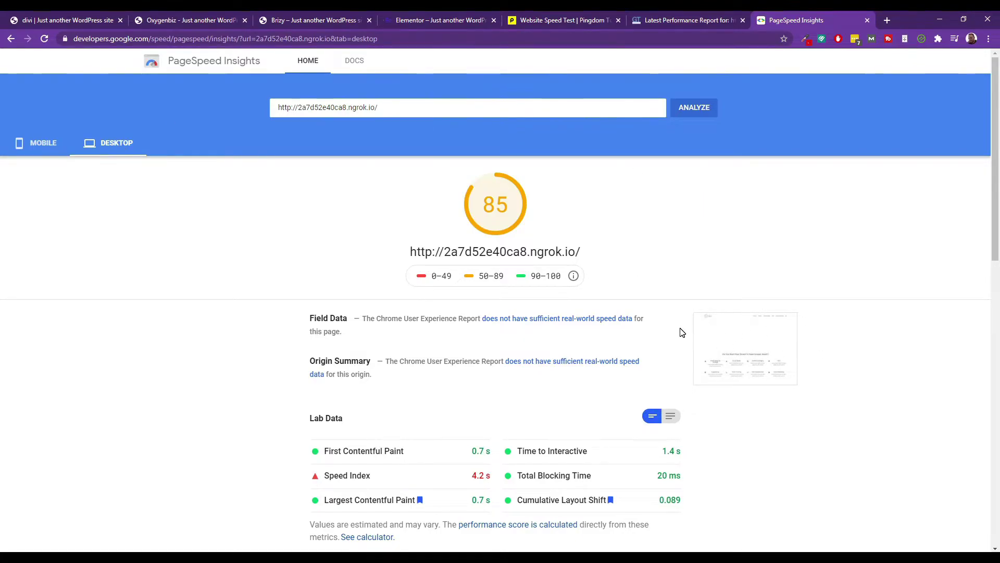
scroll(476, 348, down, 2)
scroll(476, 348, down, 4)
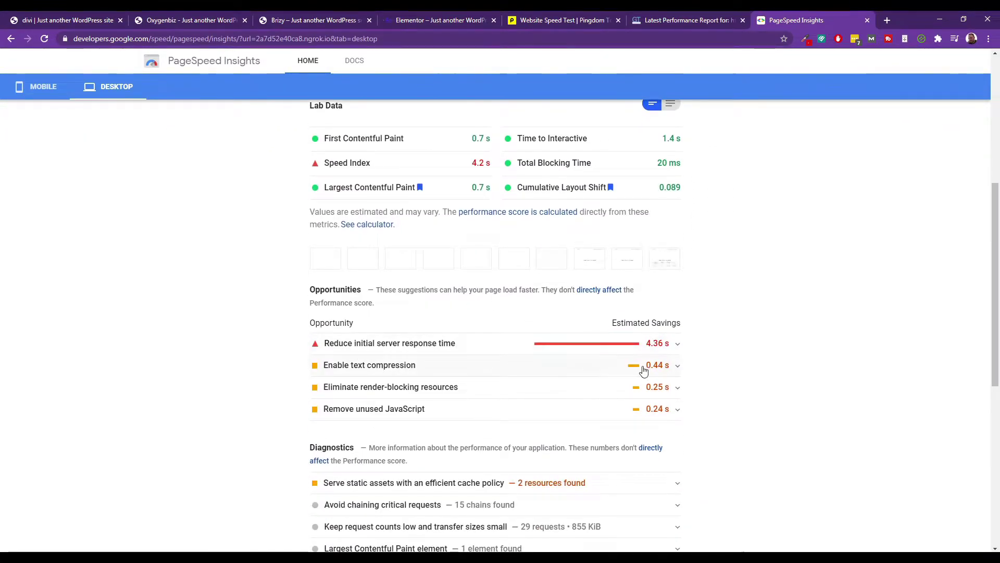
- Expand the Enable text compression and Eliminate render-blocking resources opportunities and examine the resources they list
click(678, 367)
scroll(646, 420, down, 2)
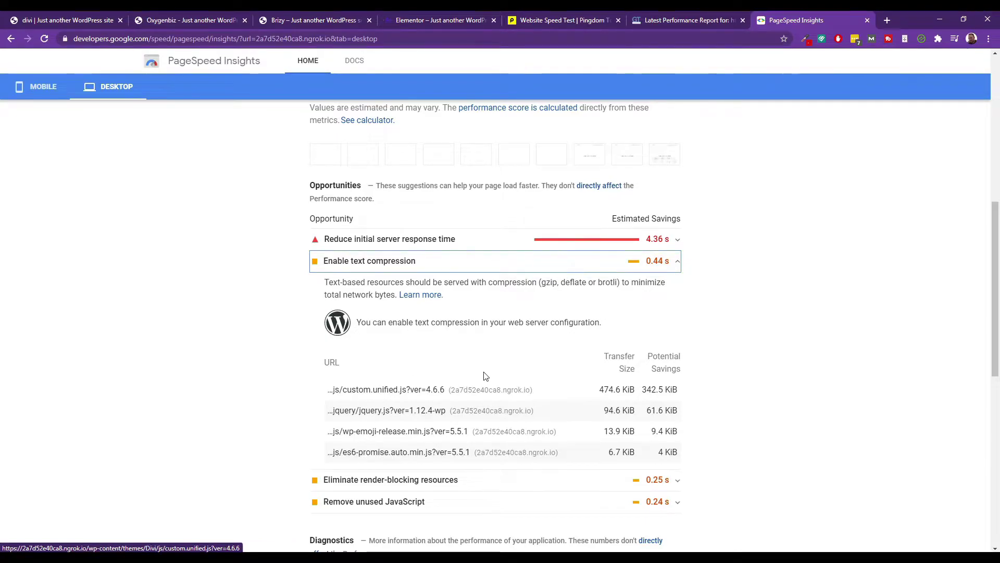
click(677, 480)
scroll(371, 337, down, 3)
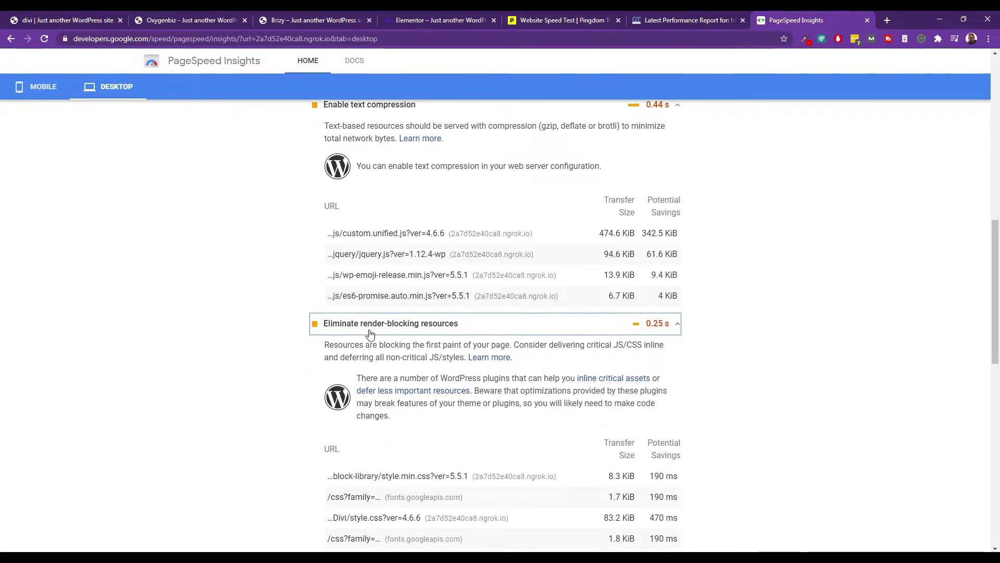
scroll(428, 381, down, 3)
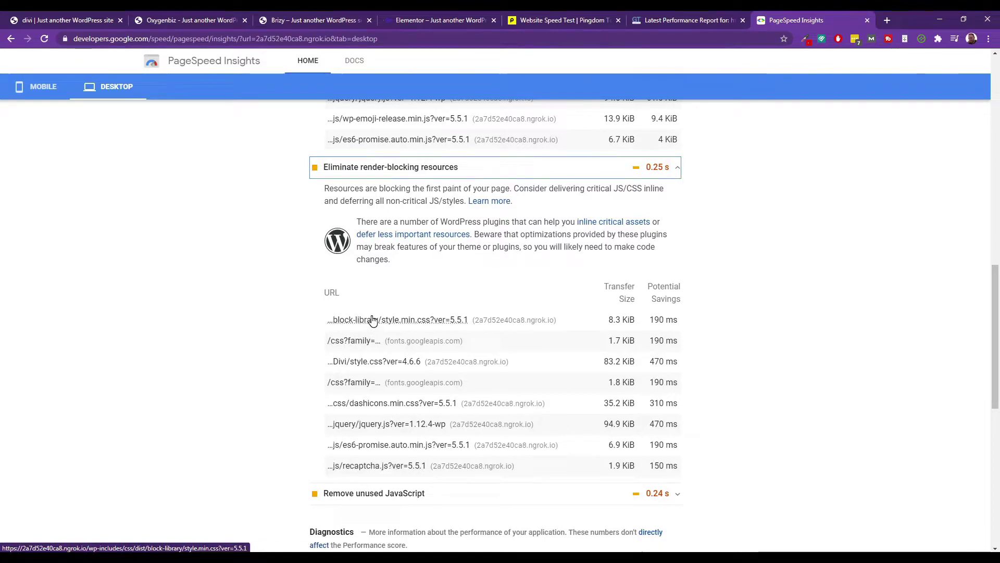
- Expand the Remove unused JavaScript opportunity, examine its resources, and return to the Divi site's desktop score
scroll(442, 341, down, 4)
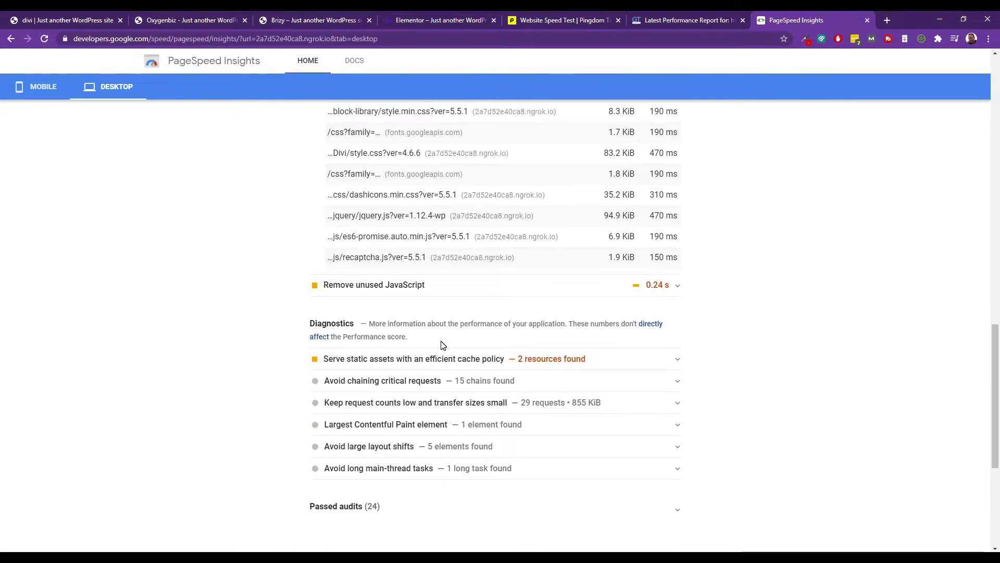
scroll(348, 346, down, 1)
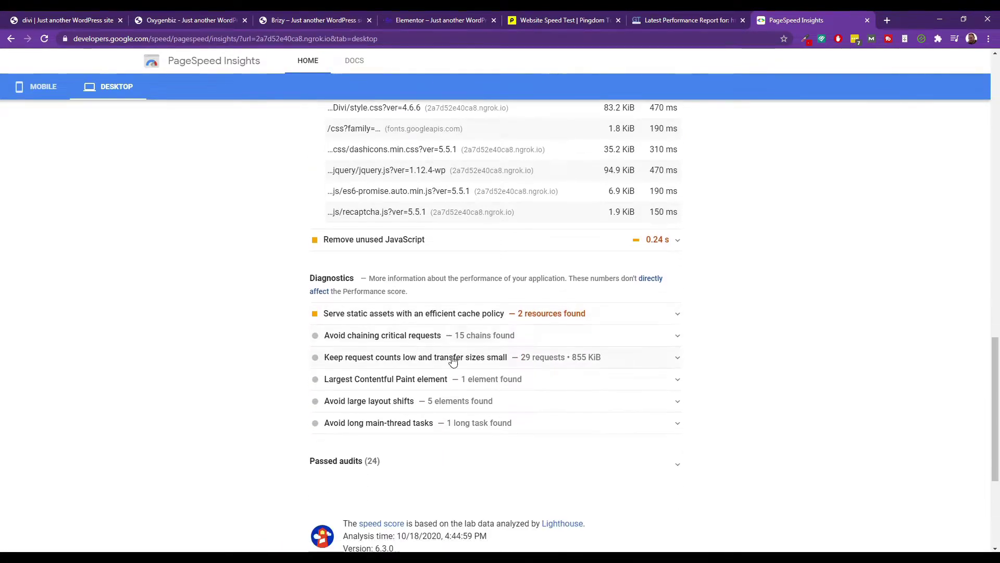
click(676, 232)
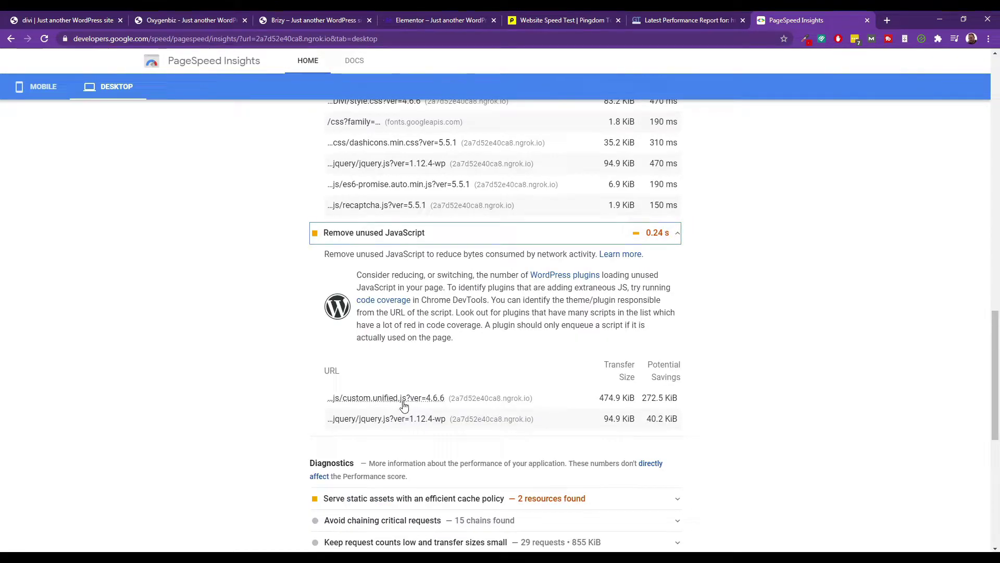
scroll(519, 346, up, 15)
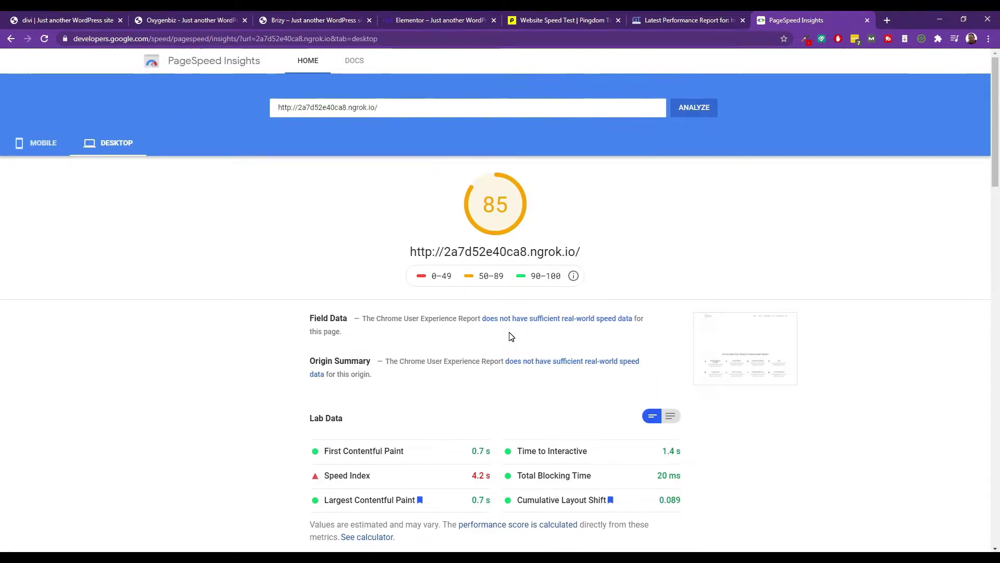
- Check the Divi site's GTmetrix report, visit its WordPress dashboard, and return to the homepage to look it over
click(686, 21)
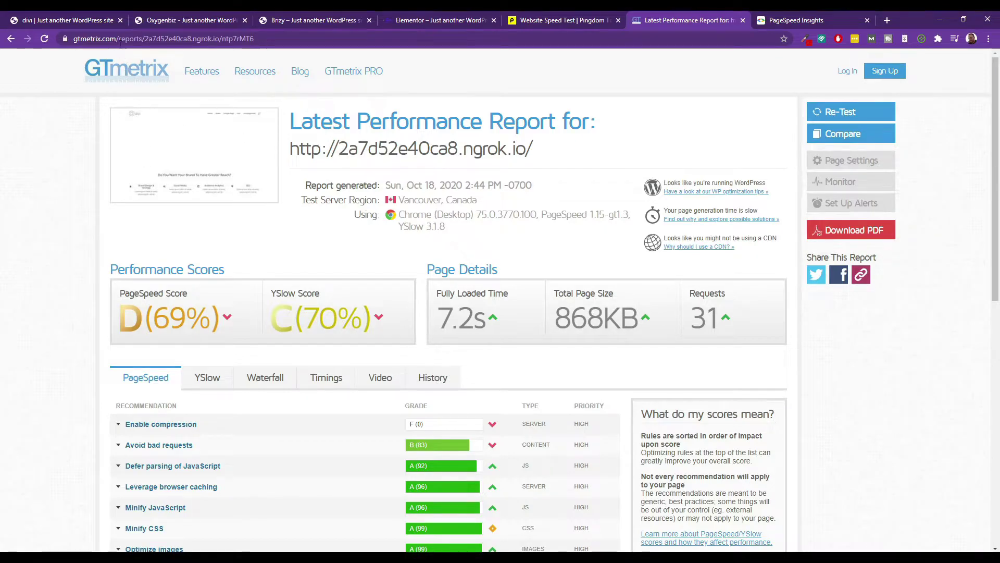
click(82, 20)
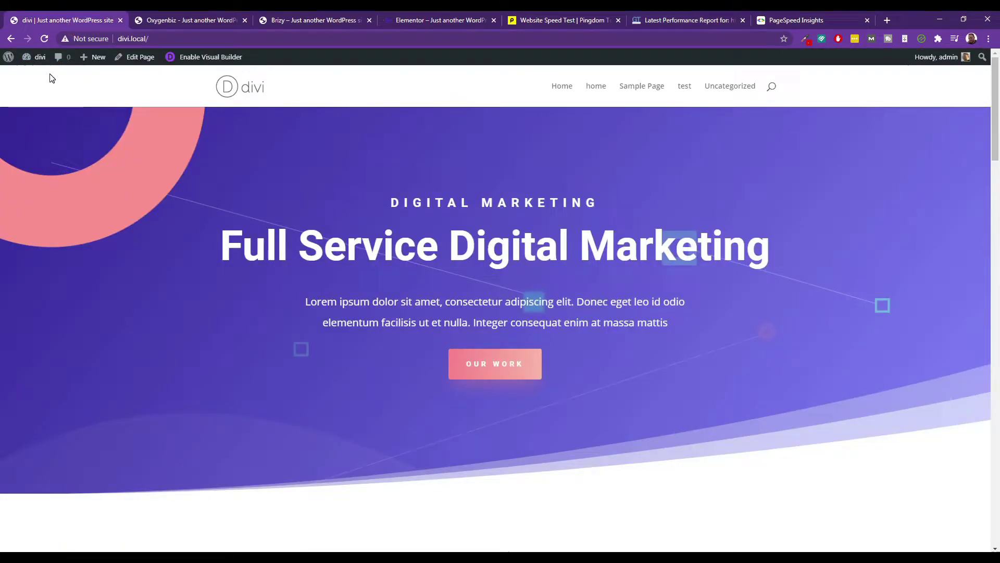
click(38, 58)
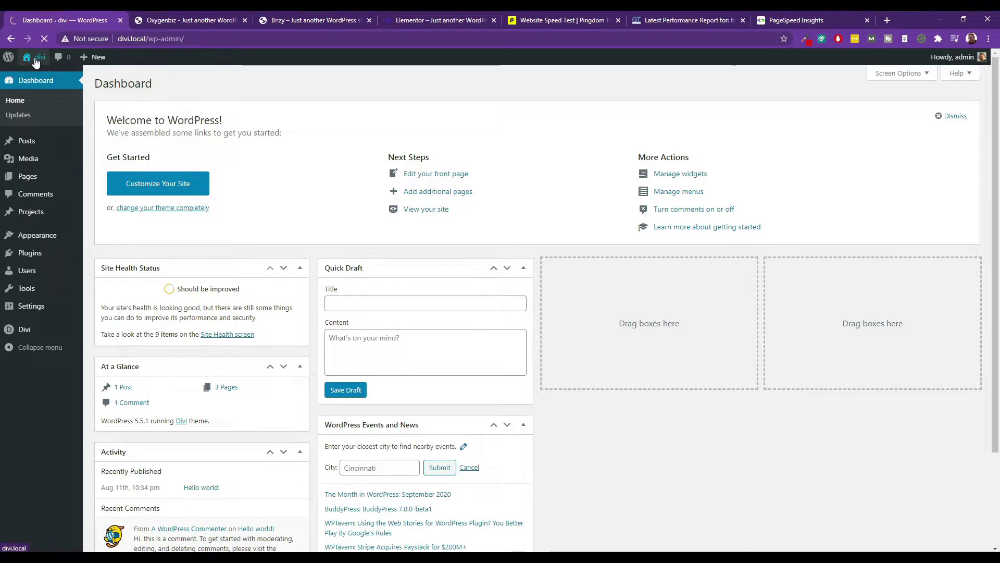
mouse_move(39, 61)
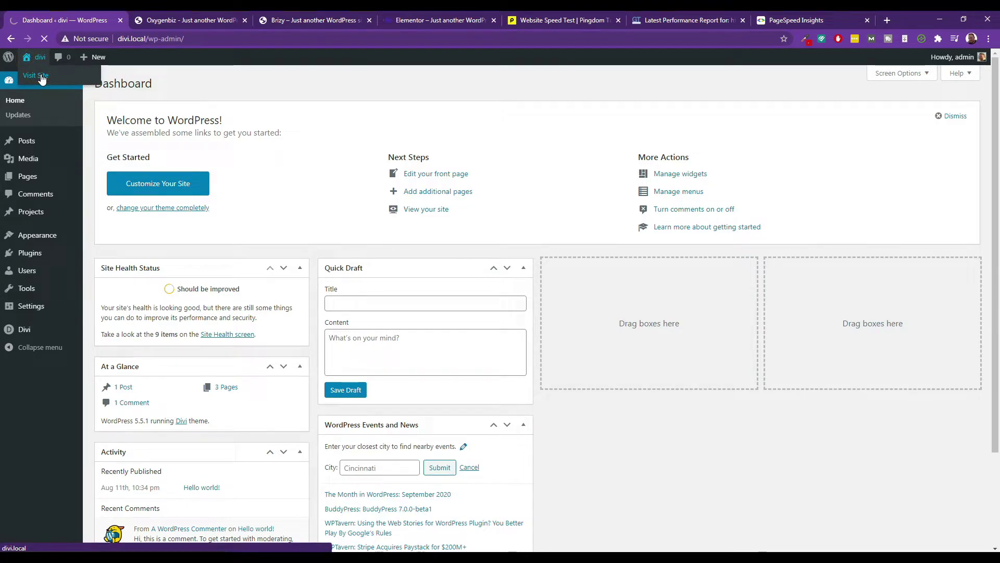
click(41, 78)
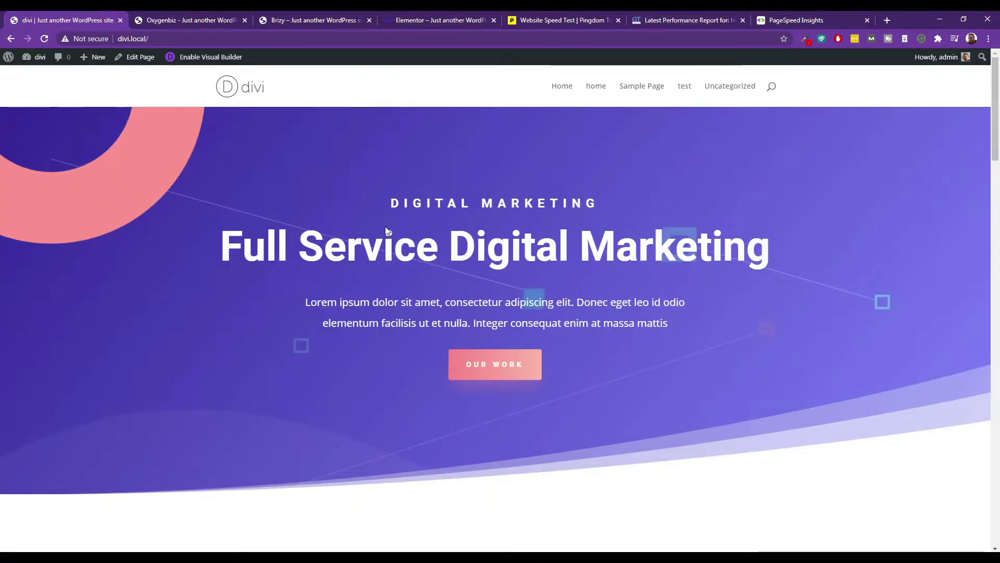
scroll(438, 274, down, 10)
scroll(437, 274, up, 10)
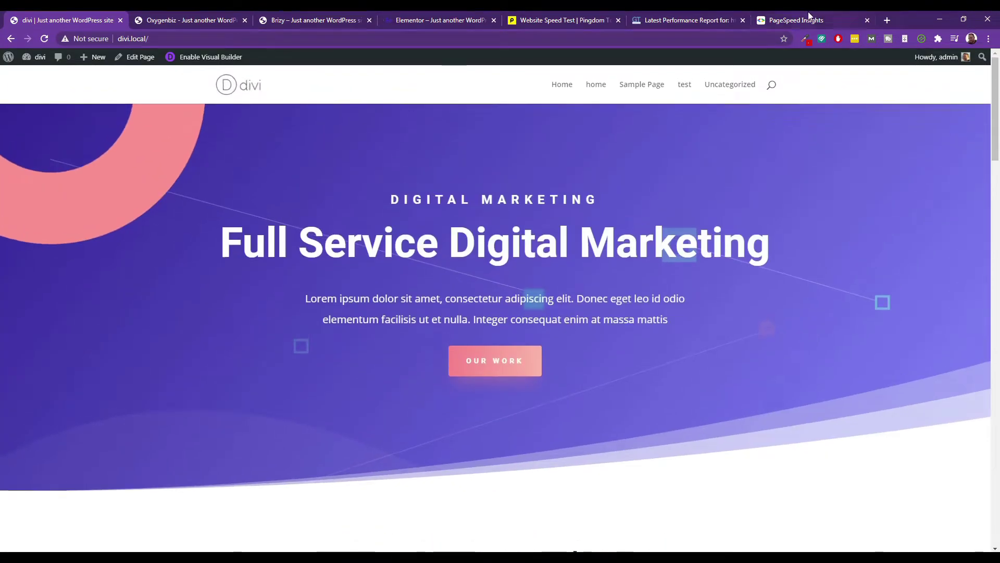
- Return to the Divi site's GTmetrix report and expand the Enable compression recommendation to examine its resources
click(797, 20)
click(671, 11)
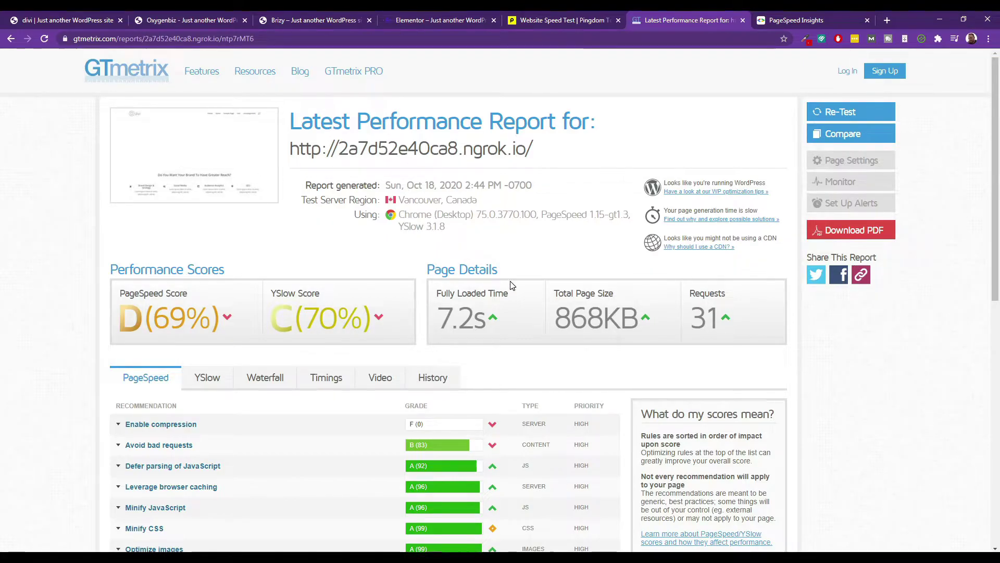
scroll(510, 297, down, 3)
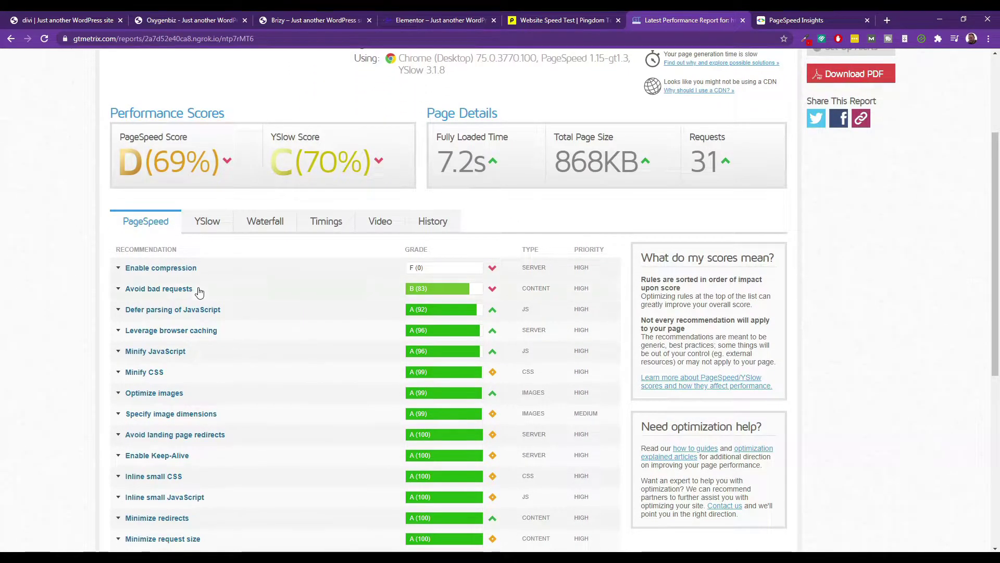
click(116, 269)
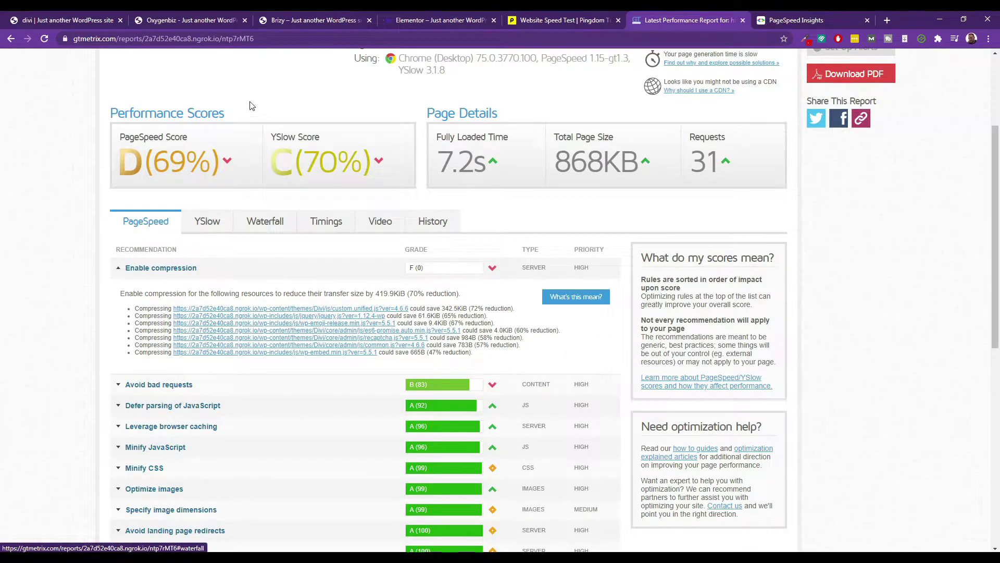
- Examine the Divi homepage's content from the hero section down to the footer
click(83, 16)
scroll(499, 282, down, 5)
scroll(499, 284, down, 20)
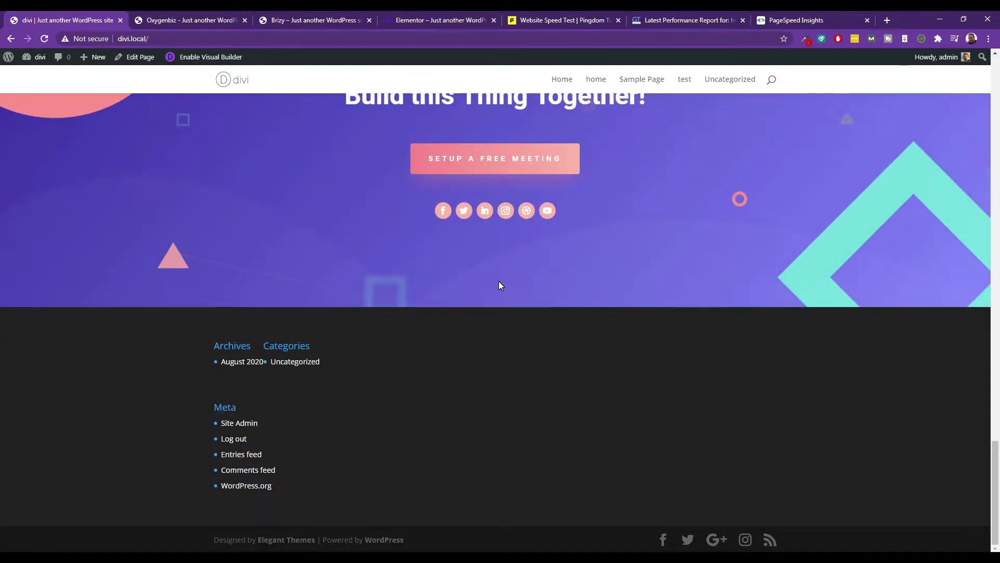
scroll(499, 285, up, 20)
scroll(498, 284, up, 8)
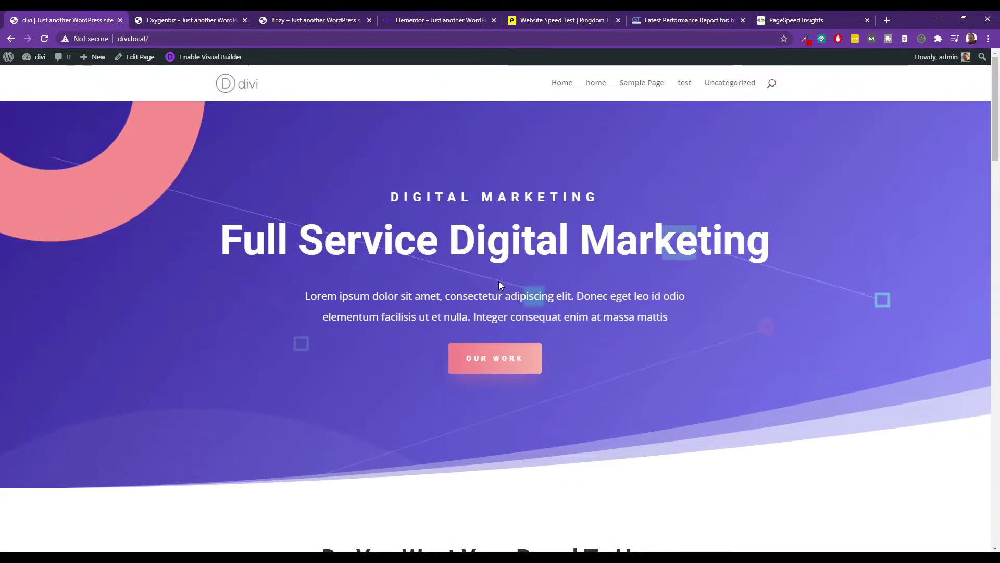
scroll(499, 285, down, 14)
scroll(498, 284, down, 12)
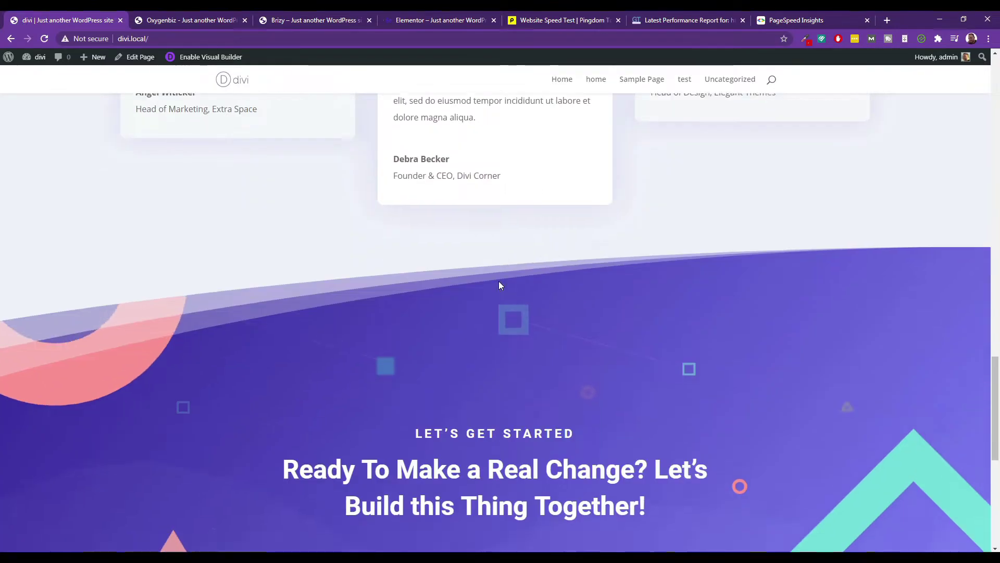
scroll(527, 328, up, 18)
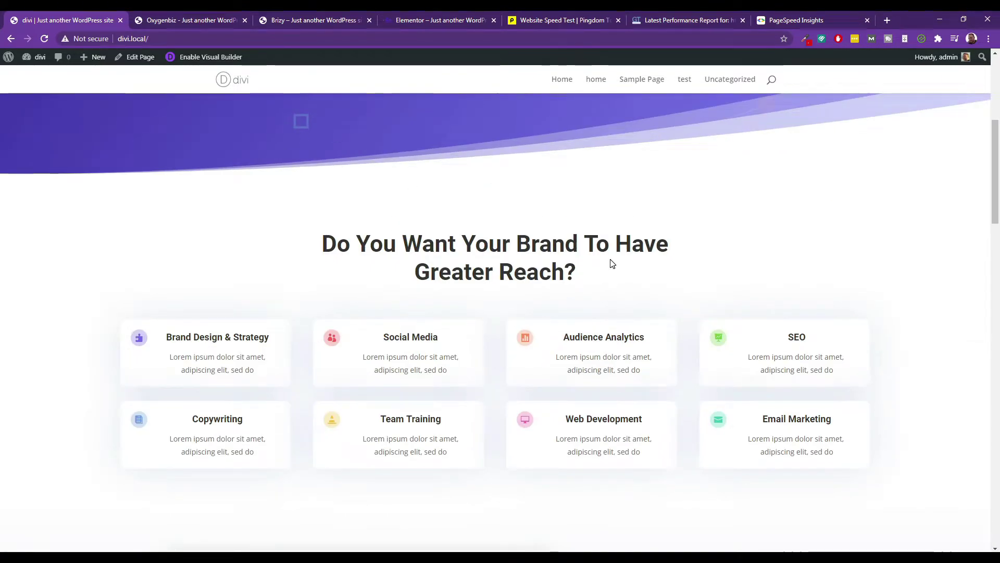
scroll(610, 264, up, 3)
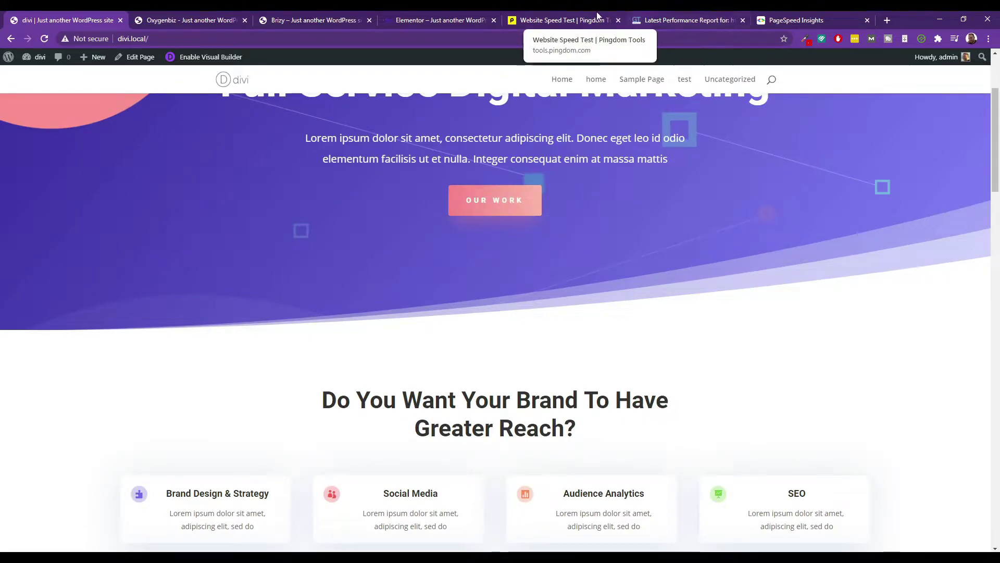
- Compare the page details in the GTmetrix report with the Divi homepage's images and sections
click(662, 22)
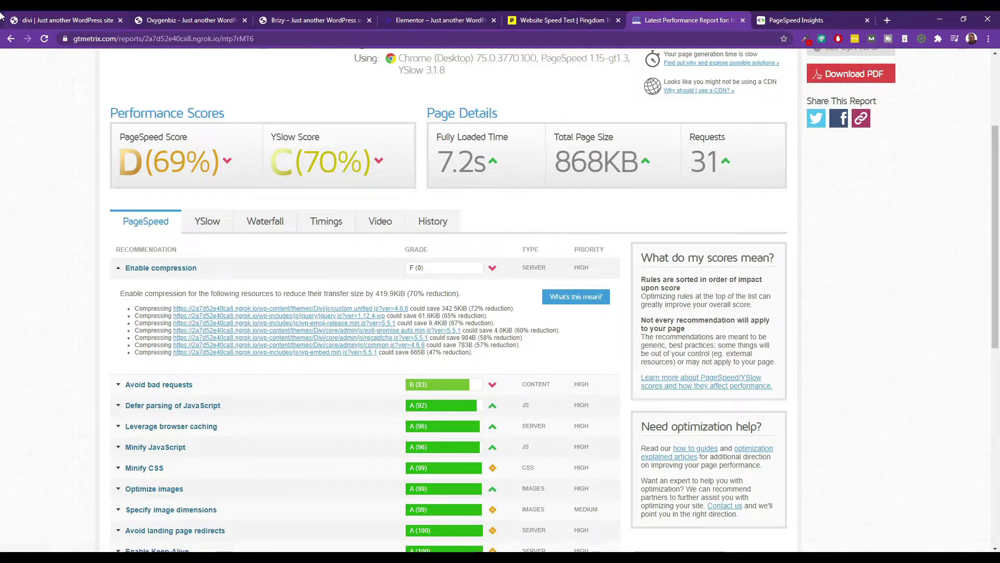
click(47, 21)
scroll(382, 389, down, 5)
scroll(427, 345, down, 20)
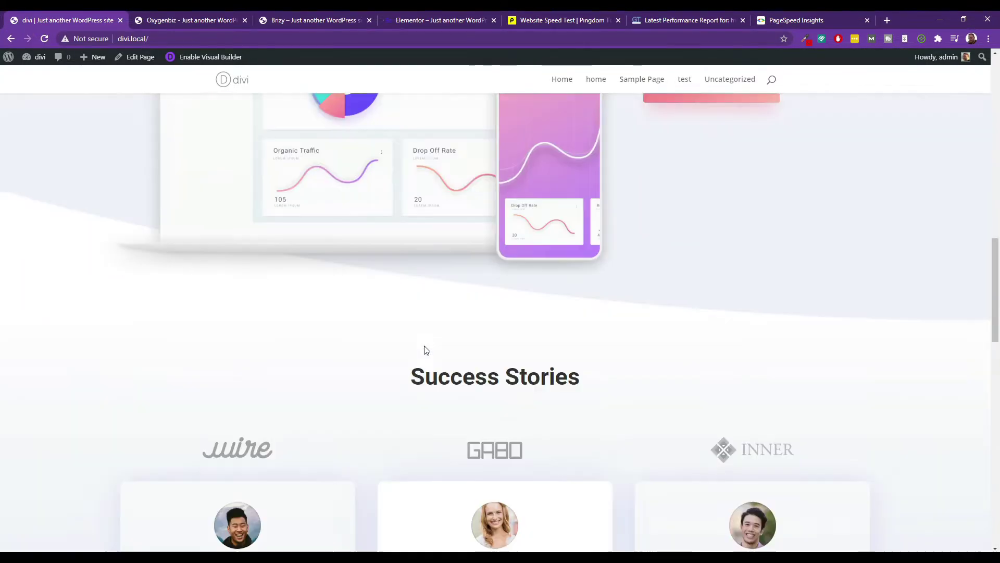
scroll(425, 346, up, 3)
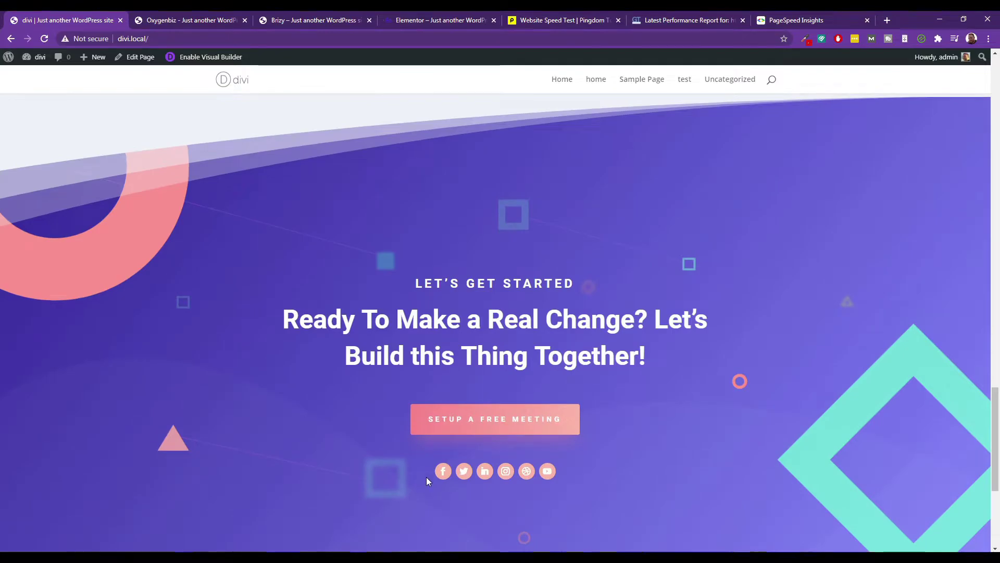
scroll(369, 398, down, 2)
scroll(368, 398, up, 15)
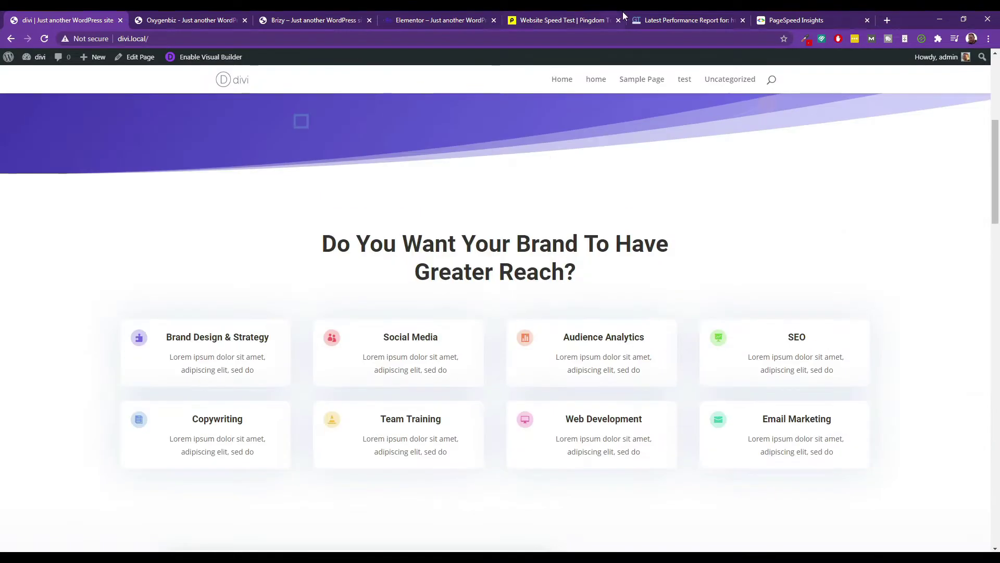
- Highlight the total page size and the PageSpeed score in the Divi site's GTmetrix report
click(638, 20)
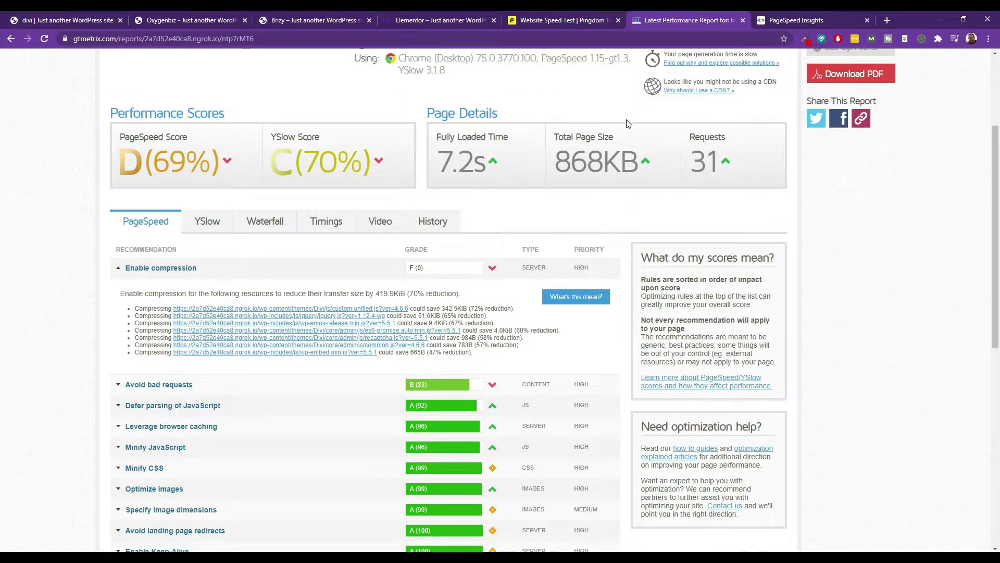
scroll(634, 114, up, 3)
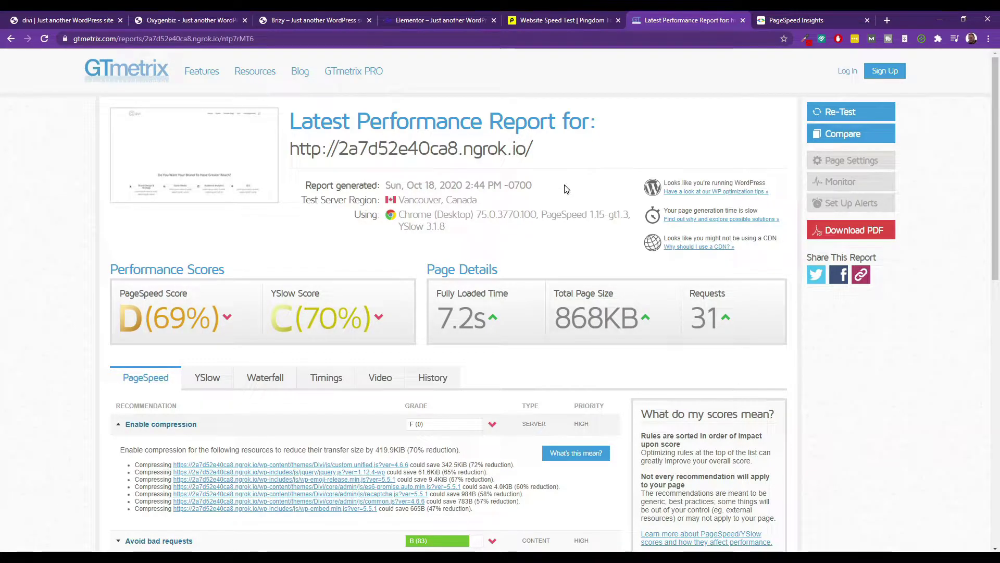
drag(571, 310, 628, 341)
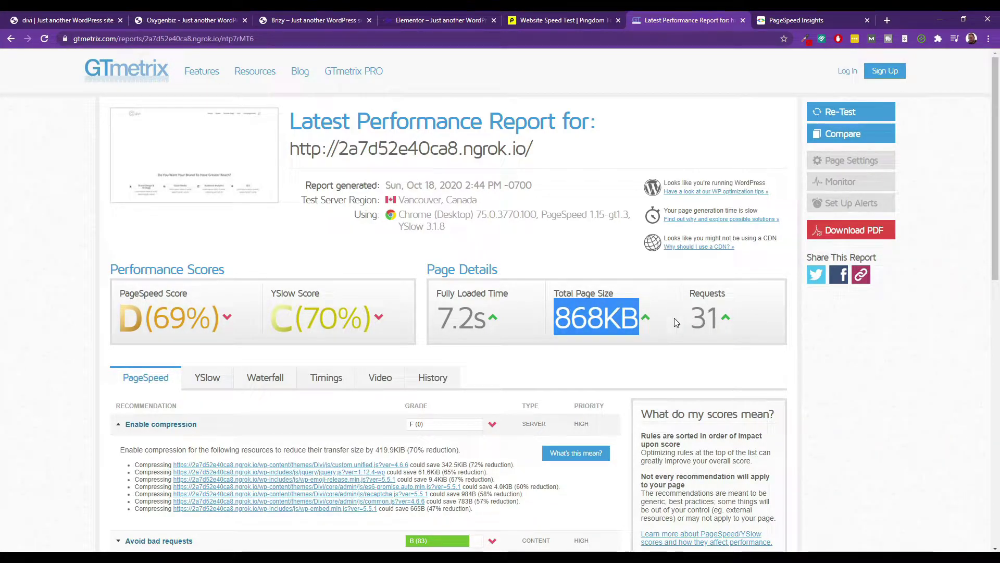
drag(145, 319, 311, 325)
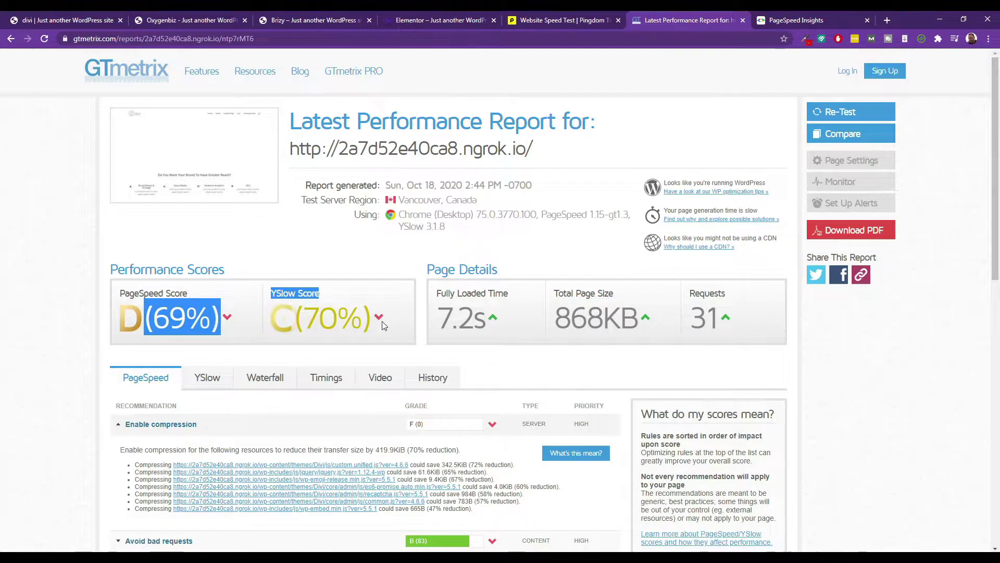
- Collapse the Enable compression recommendation and examine the remaining PageSpeed recommendations and grades in the GTmetrix report
scroll(240, 411, down, 4)
click(131, 216)
scroll(313, 318, down, 3)
scroll(132, 284, down, 3)
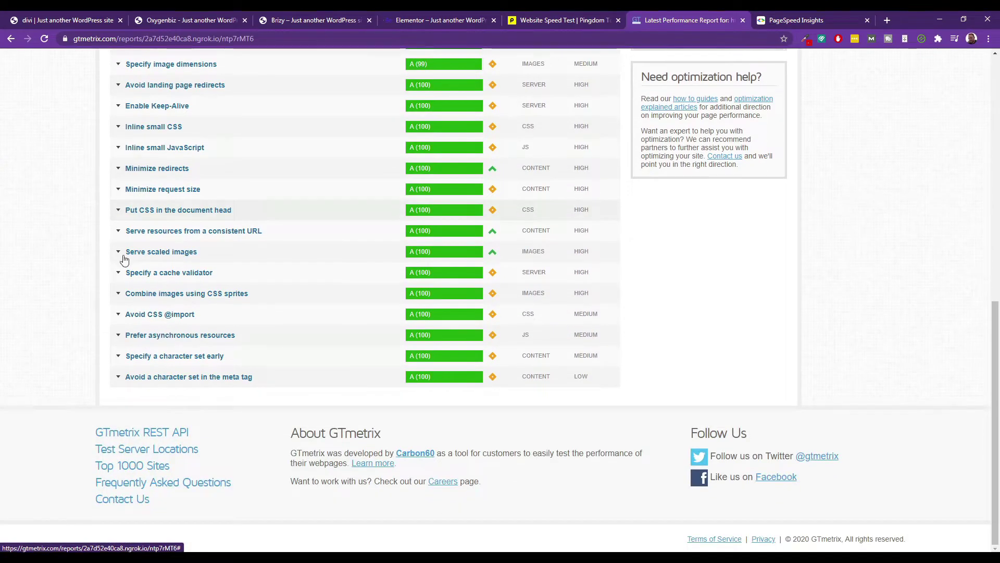
scroll(187, 252, up, 6)
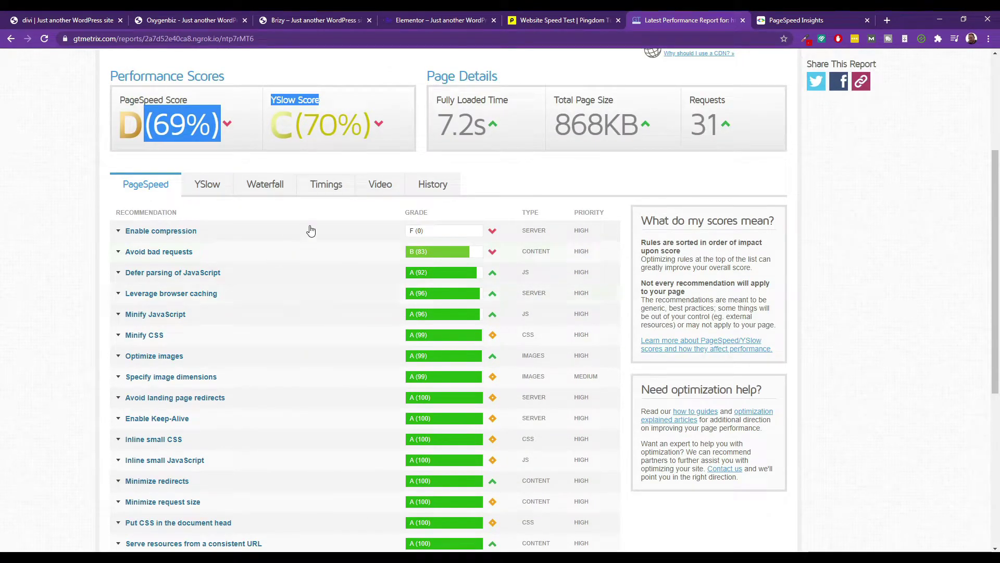
scroll(380, 342, up, 4)
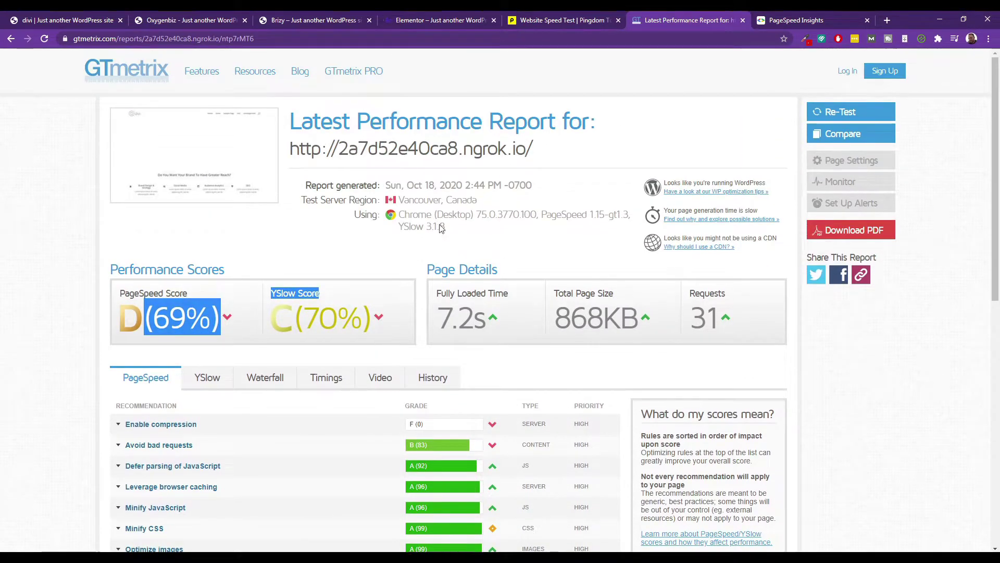
- Review the Divi site's Pingdom results, highlight the request count, and return to the top of the Divi homepage
click(521, 15)
scroll(761, 424, down, 2)
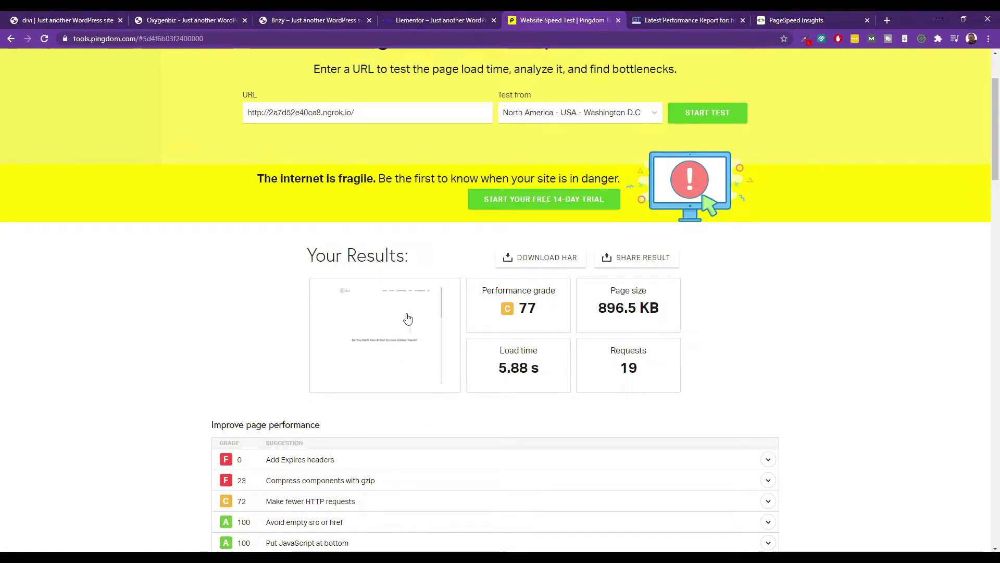
drag(610, 367, 679, 364)
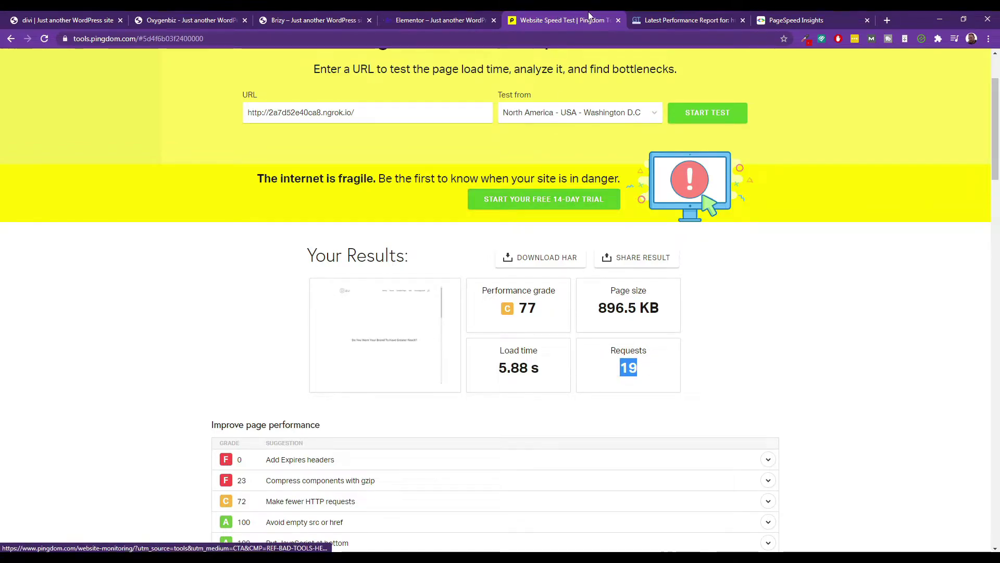
click(52, 19)
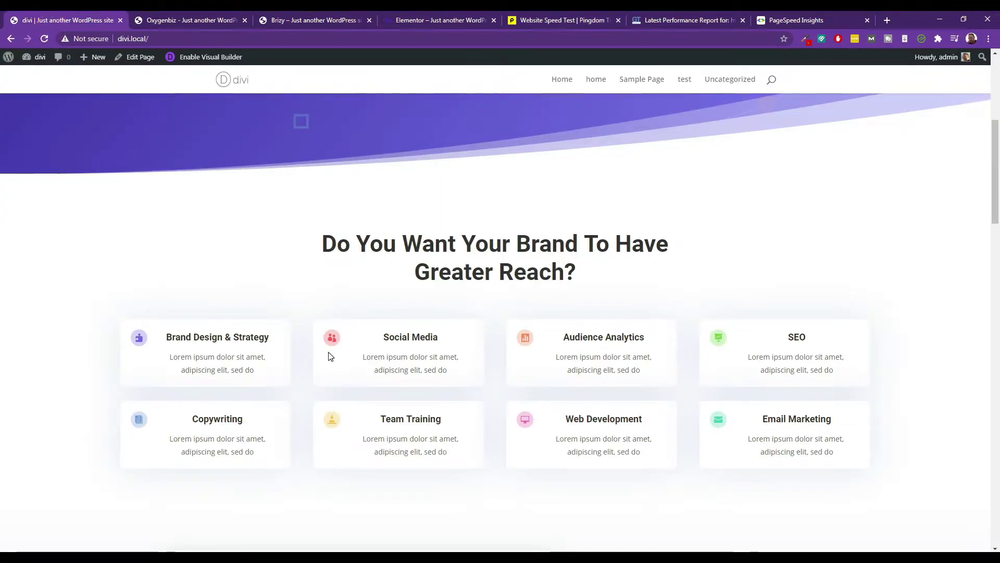
scroll(328, 344, up, 5)
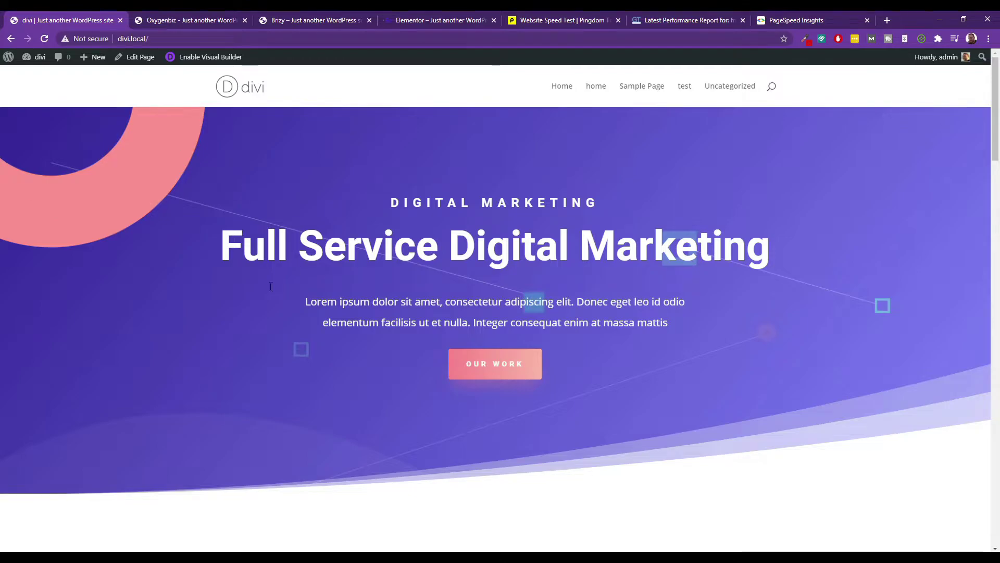
- Open the Oxygenbiz homepage, switch to the Local app, and copy the Oxygenbiz site's live link
click(192, 17)
mouse_move(472, 558)
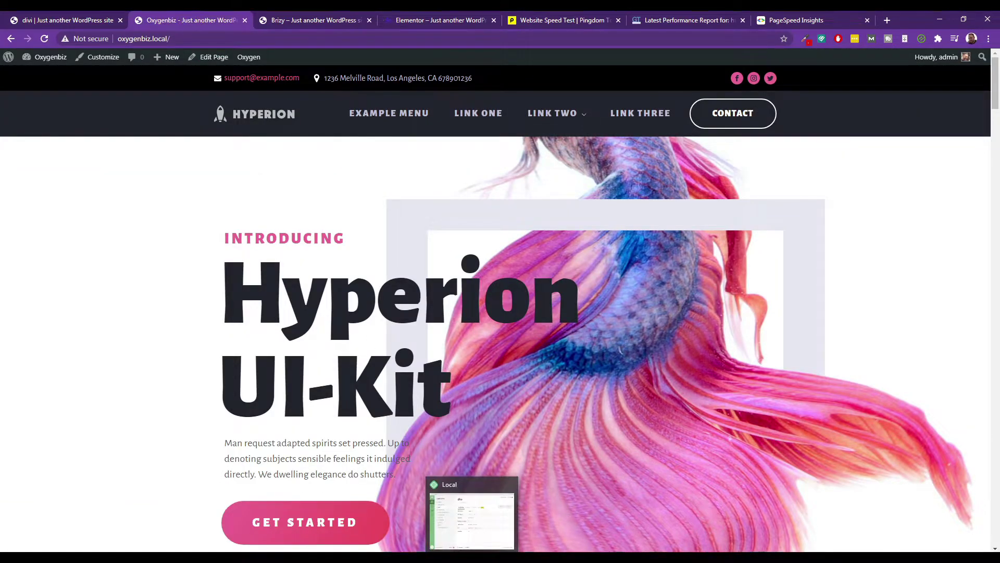
click(471, 521)
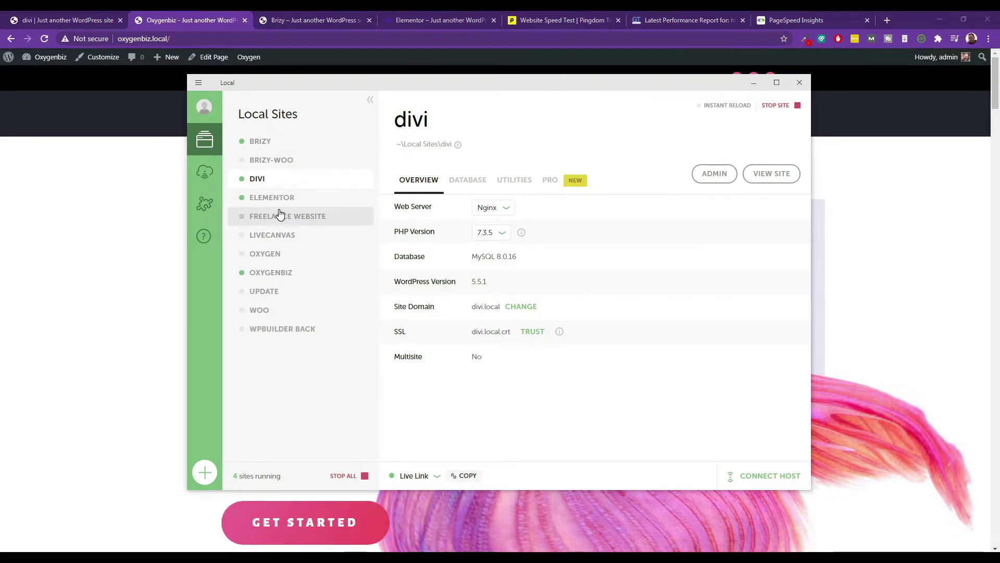
click(337, 273)
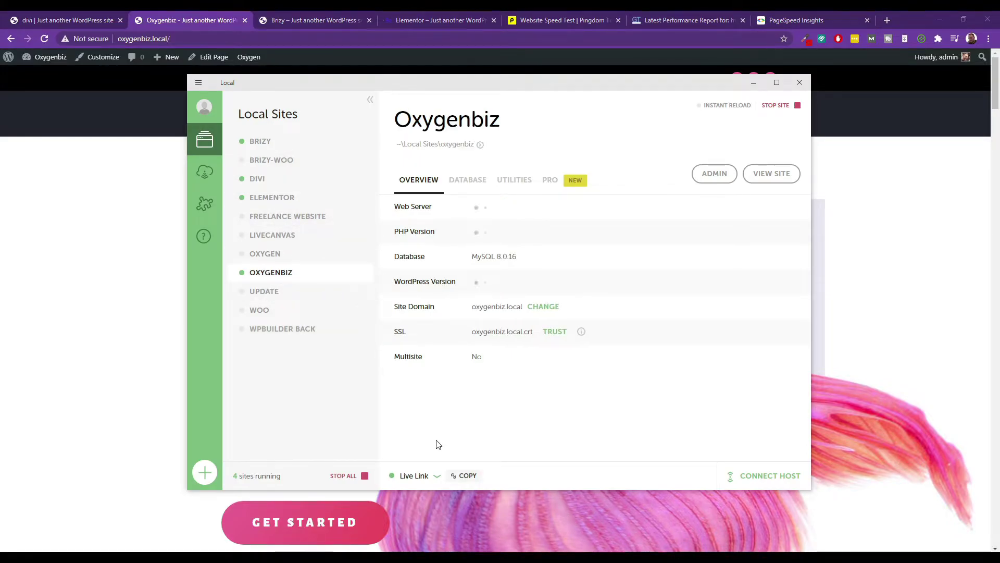
click(463, 476)
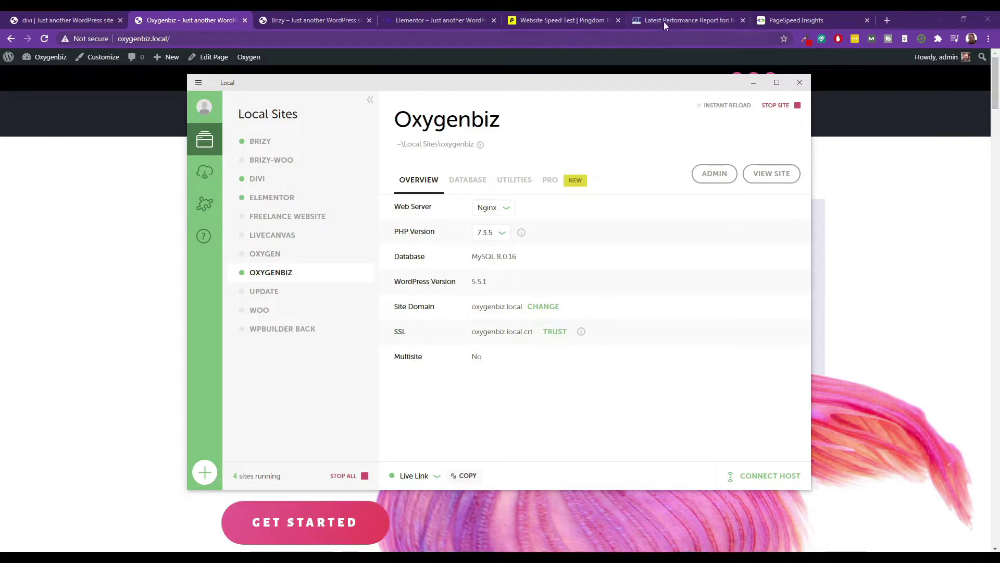
- Analyze the copied Oxygenbiz live link in PageSpeed Insights, replacing the Divi site's address
click(674, 11)
click(677, 20)
click(787, 20)
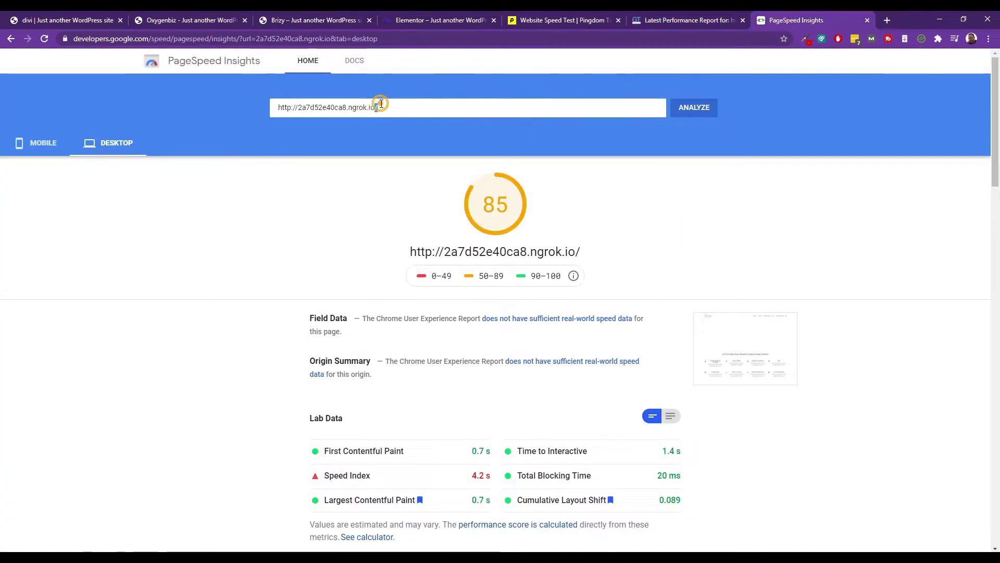
triple_click(380, 107)
right_click(380, 105)
click(400, 151)
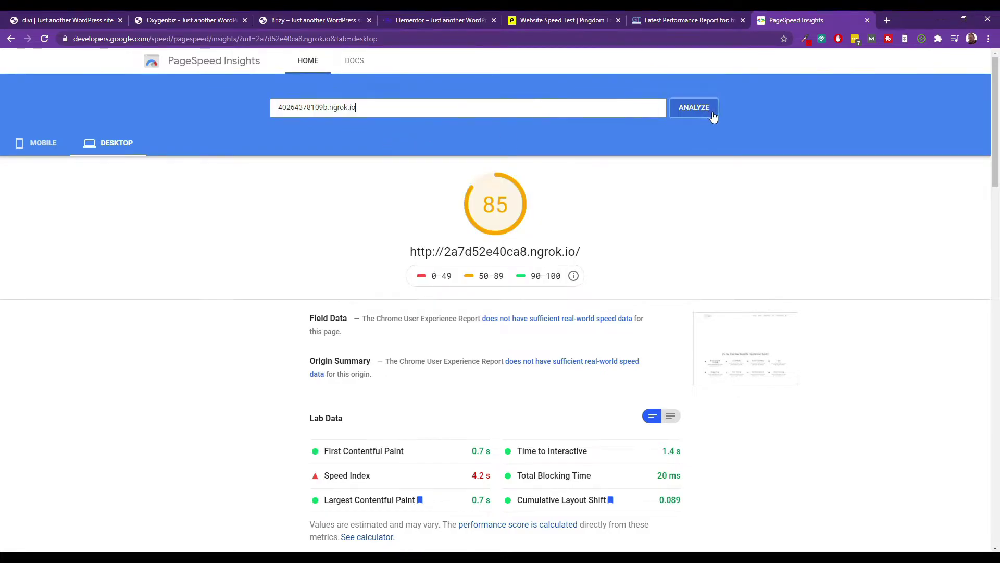
click(709, 110)
- Start a new GTmetrix test of the Oxygenbiz live link from the GTmetrix home page
click(678, 20)
click(139, 68)
right_click(325, 265)
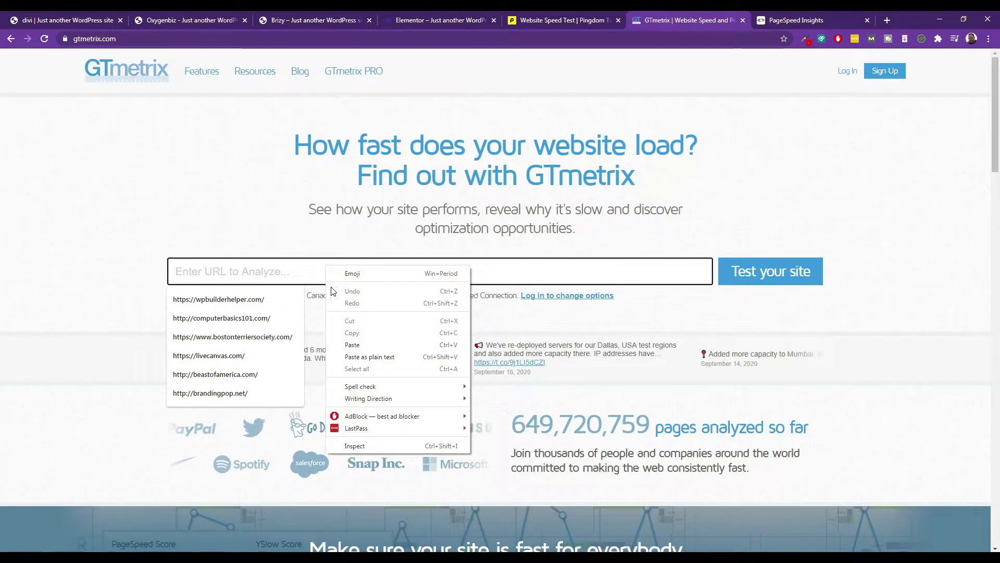
click(353, 340)
click(714, 270)
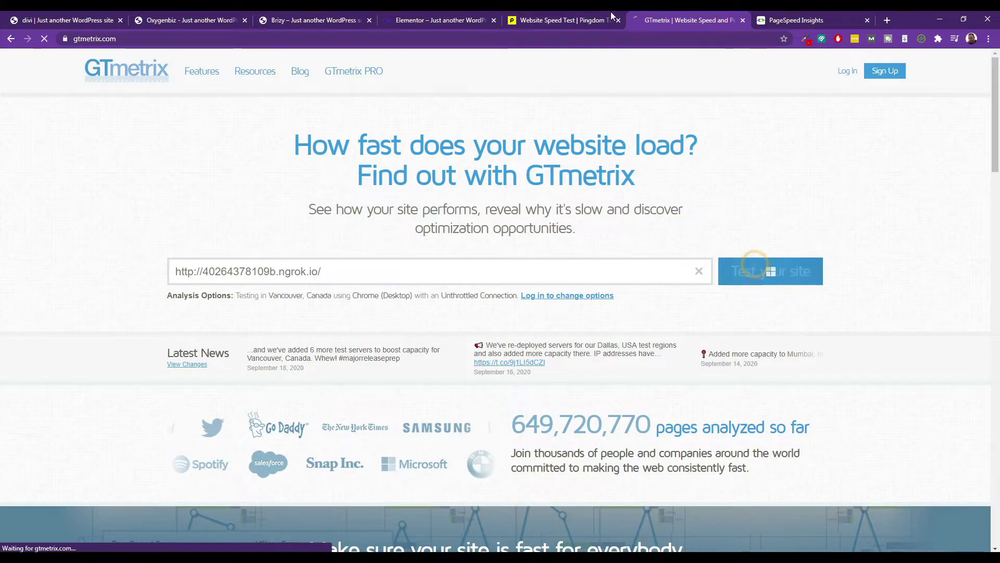
- Start a Pingdom speed test of the Oxygenbiz live link from North America - USA - Washington D.C
click(563, 20)
triple_click(316, 108)
right_click(316, 108)
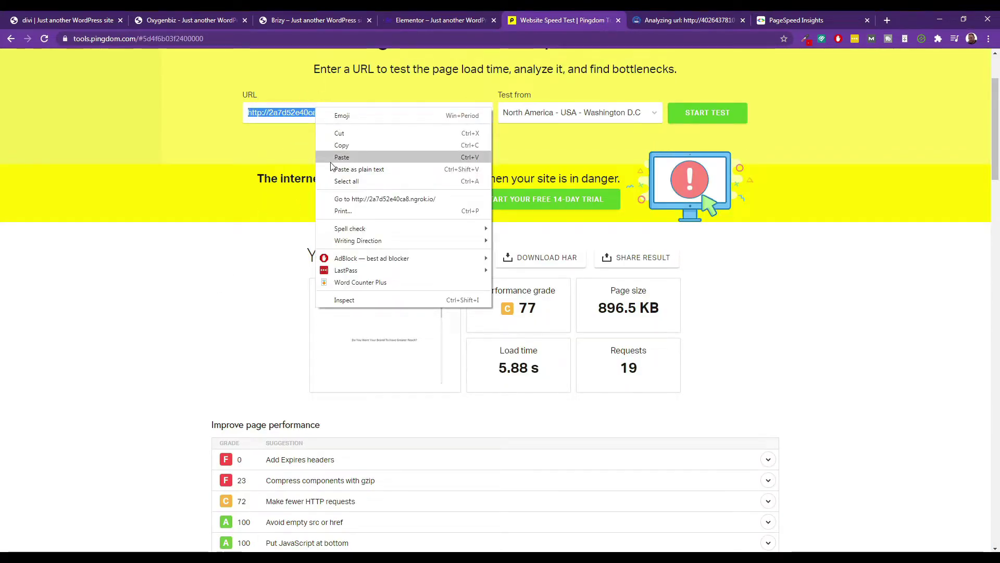
click(341, 154)
click(704, 112)
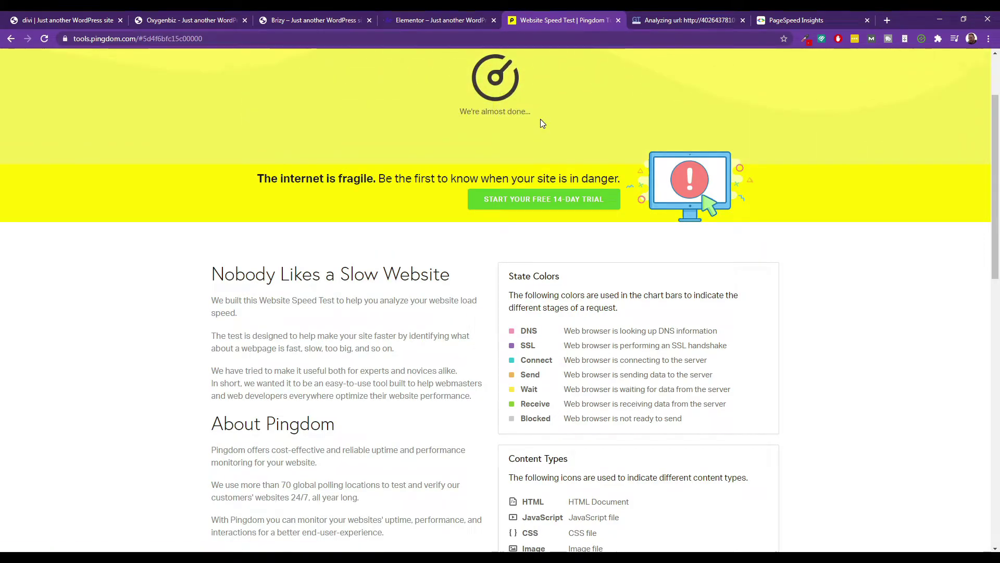
- Review the Oxygenbiz site's mobile lab data in PageSpeed Insights, briefly expanding the metric descriptions
click(759, 16)
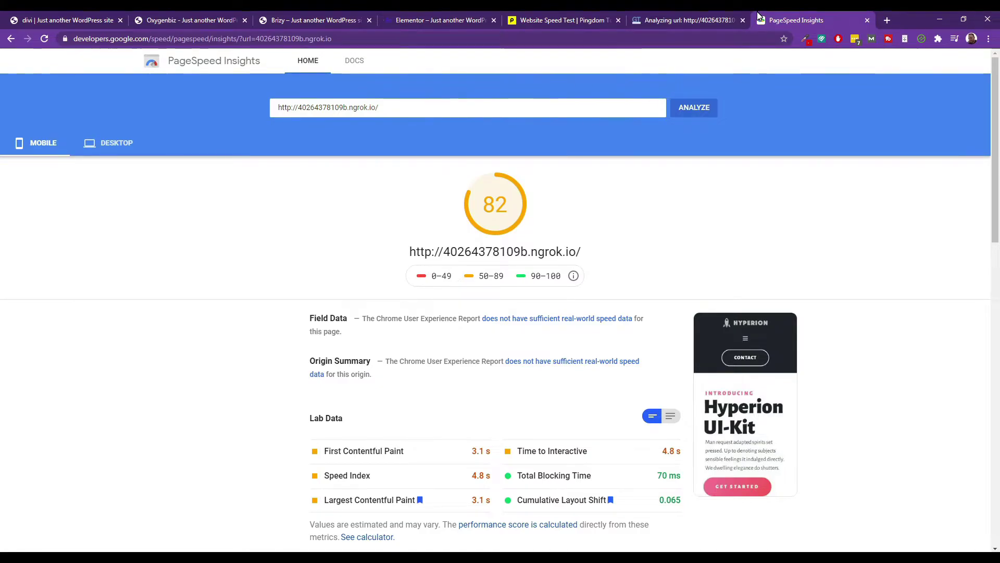
scroll(568, 263, down, 3)
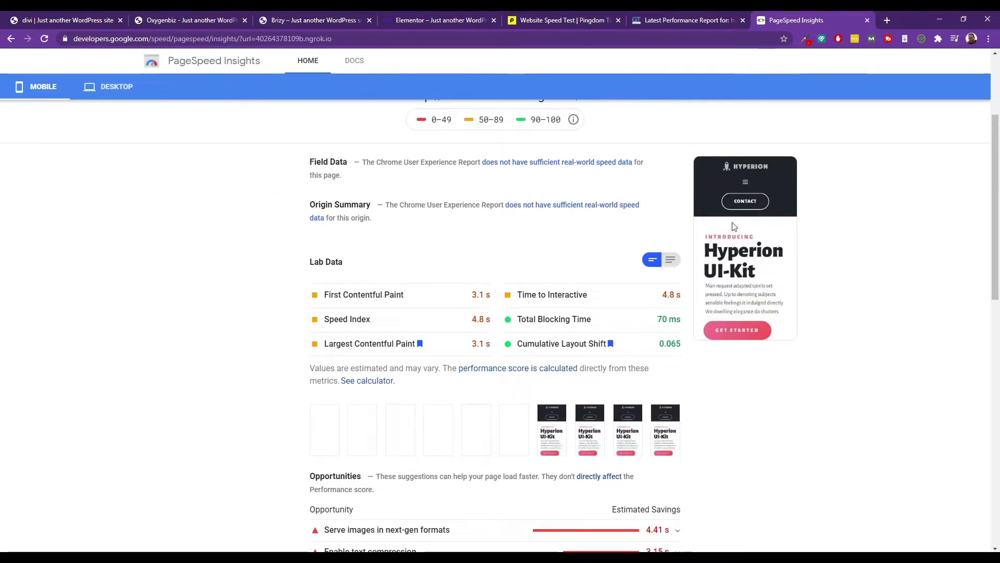
click(671, 259)
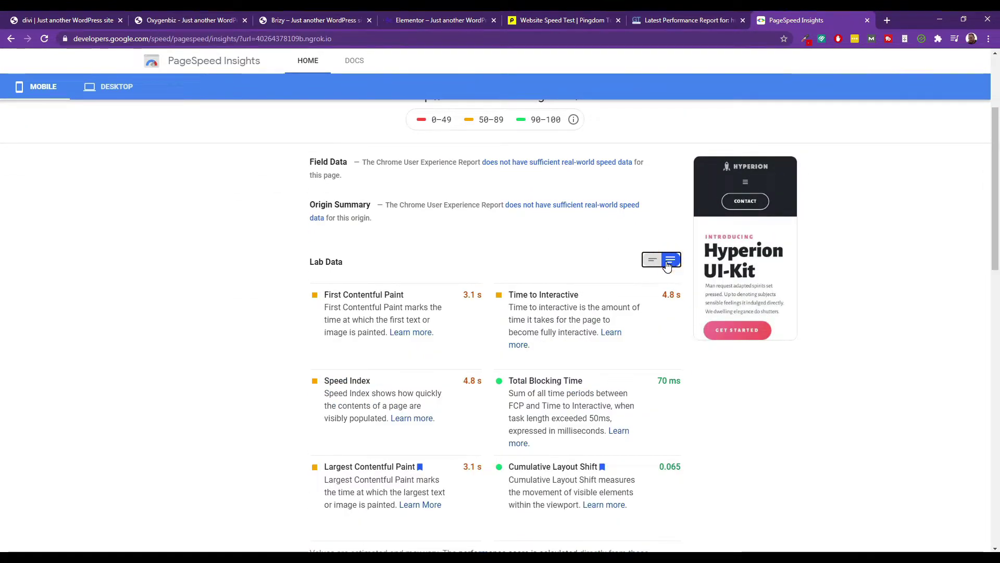
click(655, 260)
- Expand the Serve images in next-gen formats opportunity, highlight the watch image's host, and review the listed images
scroll(476, 386, down, 5)
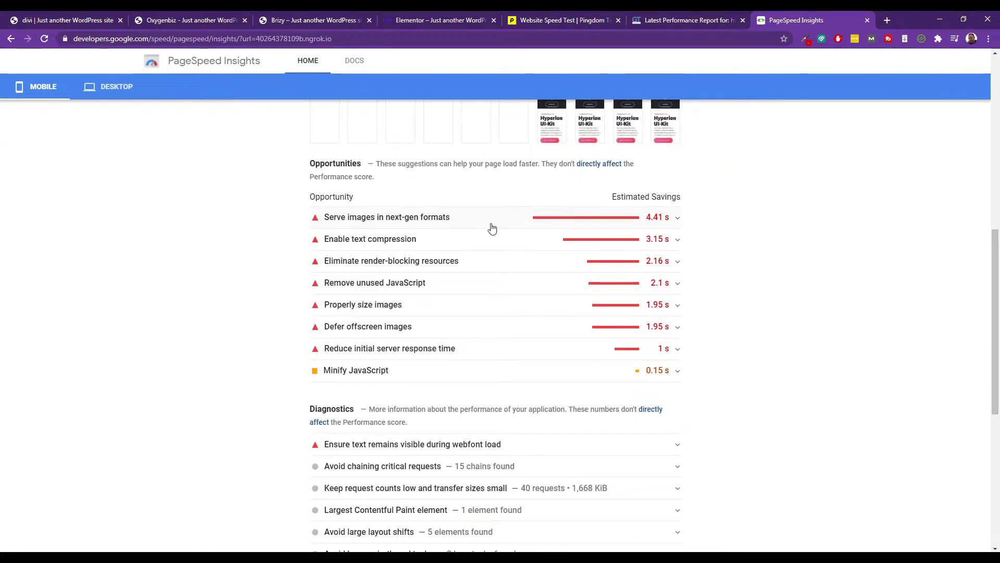
click(678, 217)
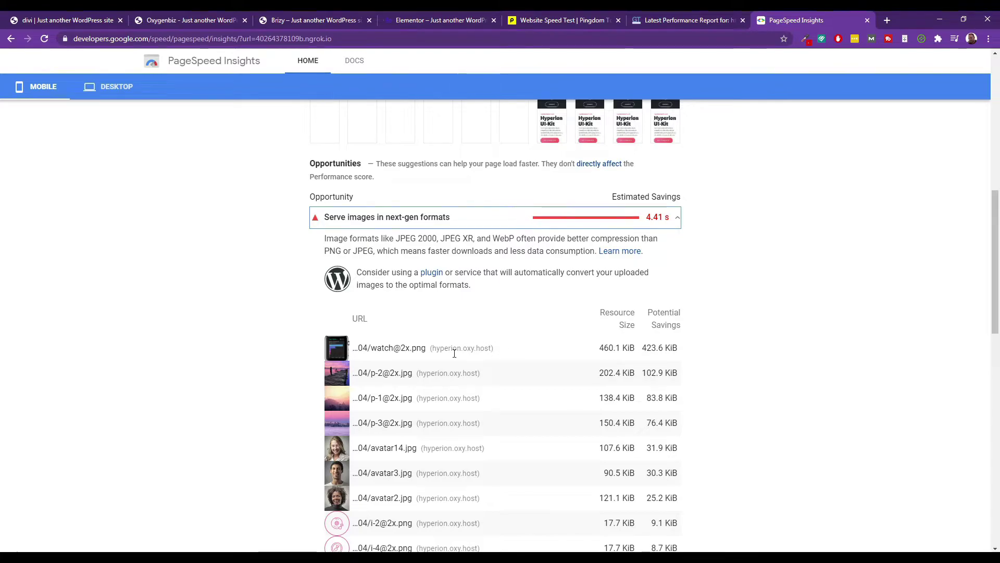
drag(431, 343, 476, 351)
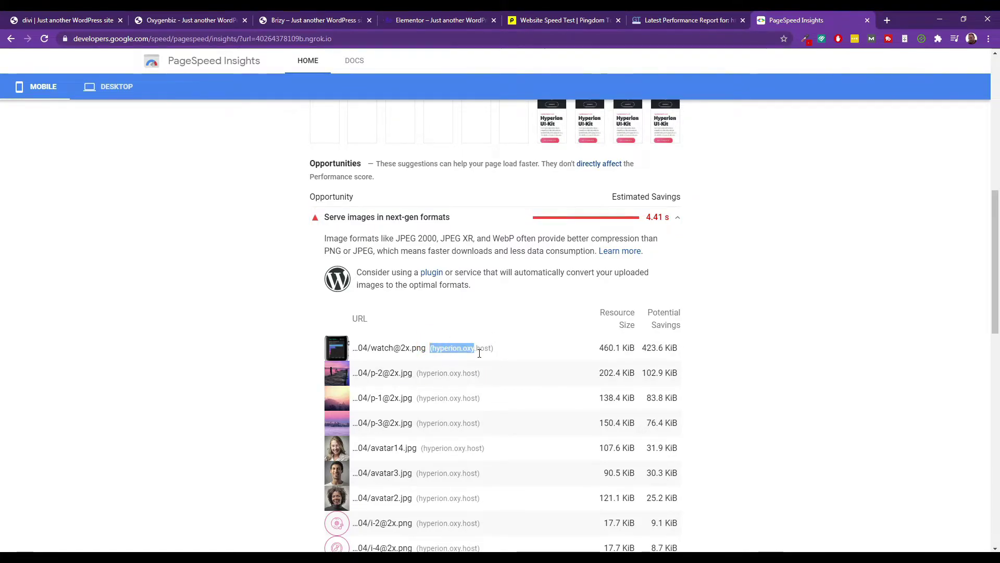
scroll(480, 353, down, 3)
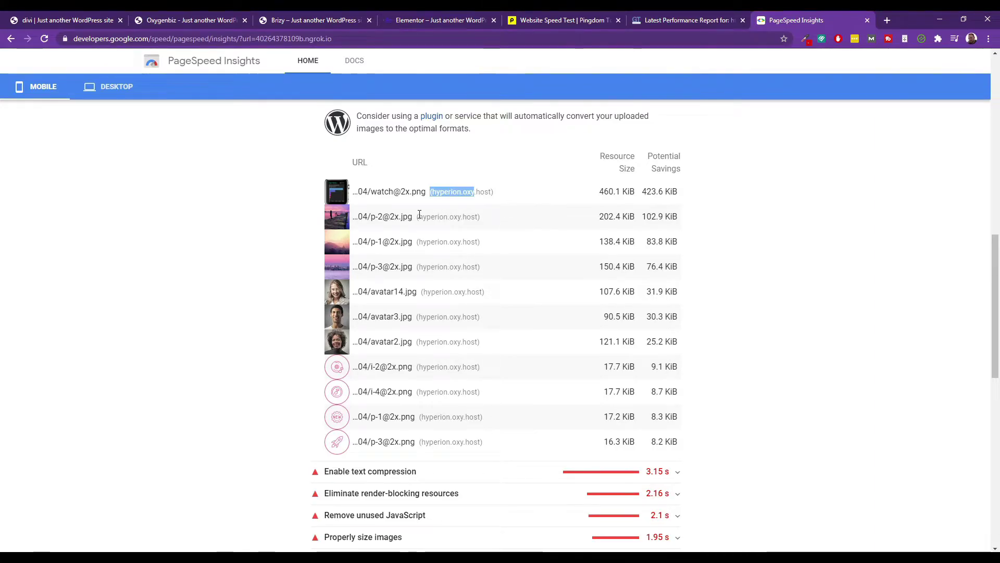
scroll(531, 328, down, 3)
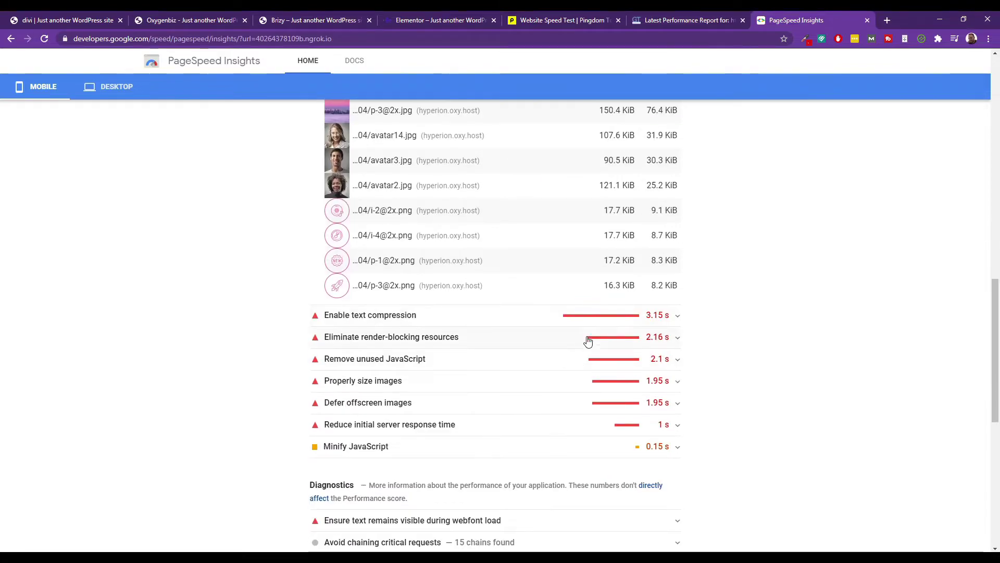
- Expand the Enable text compression opportunity and review its listed script files
click(673, 317)
scroll(561, 205, up, 5)
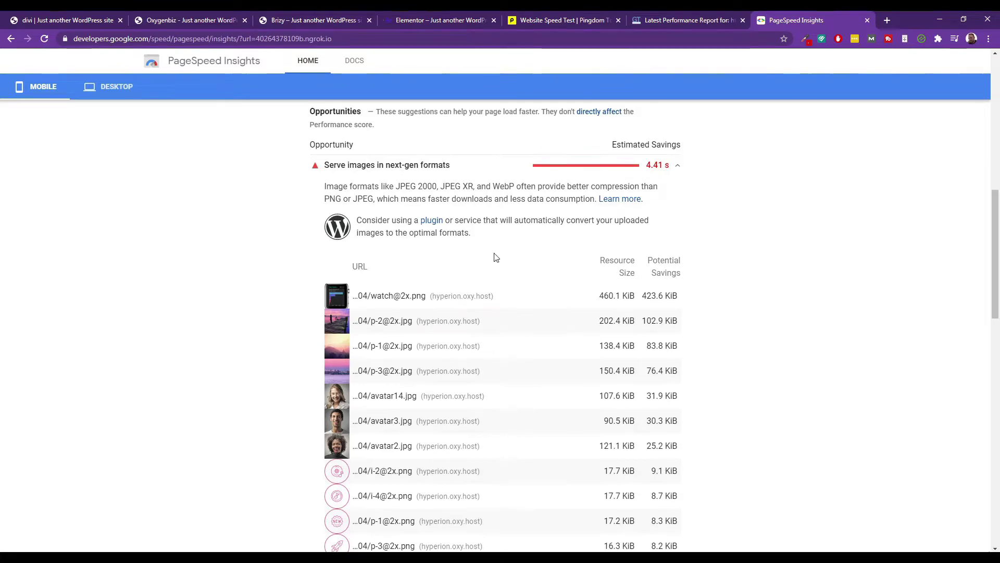
scroll(469, 286, down, 5)
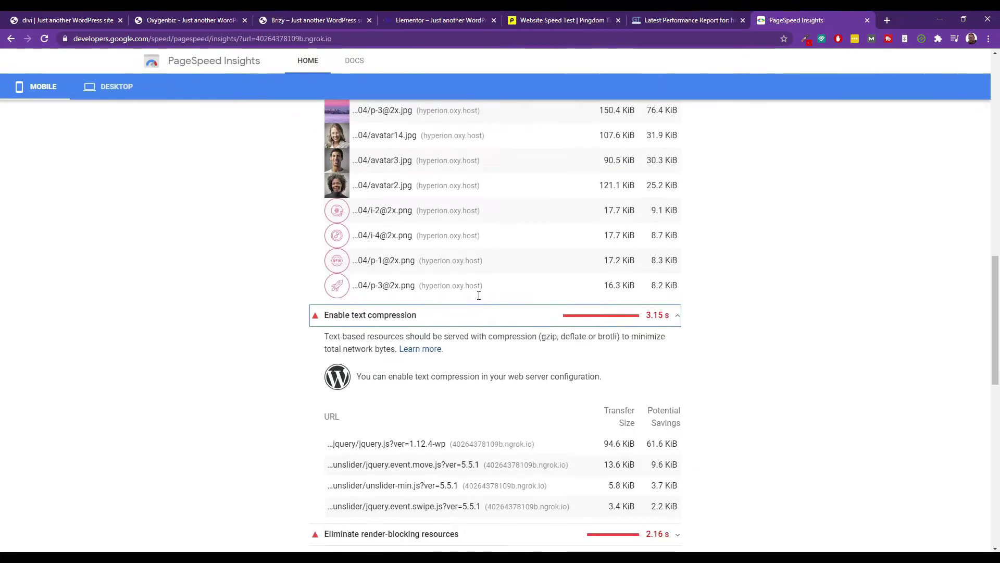
scroll(474, 339, down, 2)
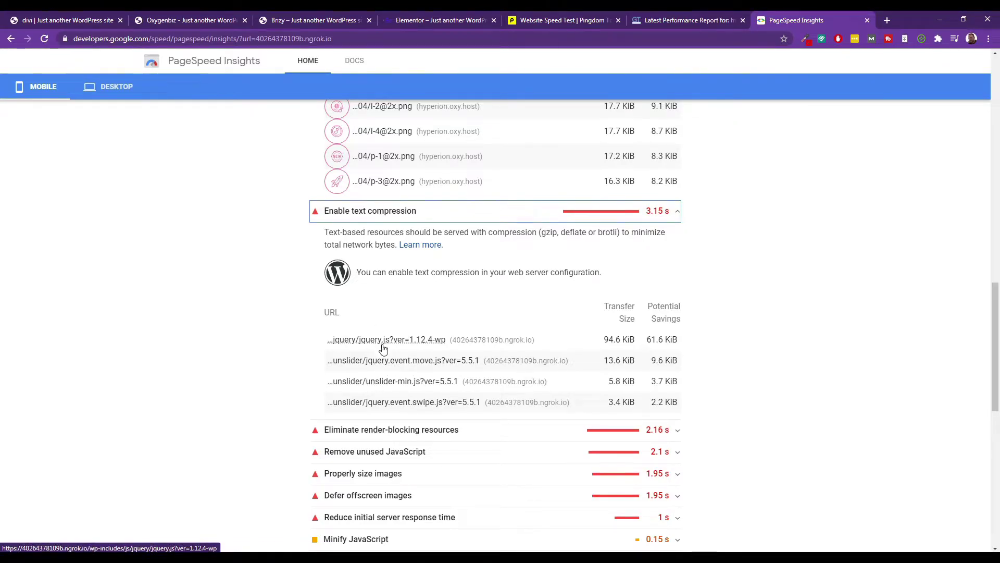
- Examine the images and sections of the Oxygenbiz homepage from the hero down to the testimonials
click(180, 19)
scroll(435, 298, down, 10)
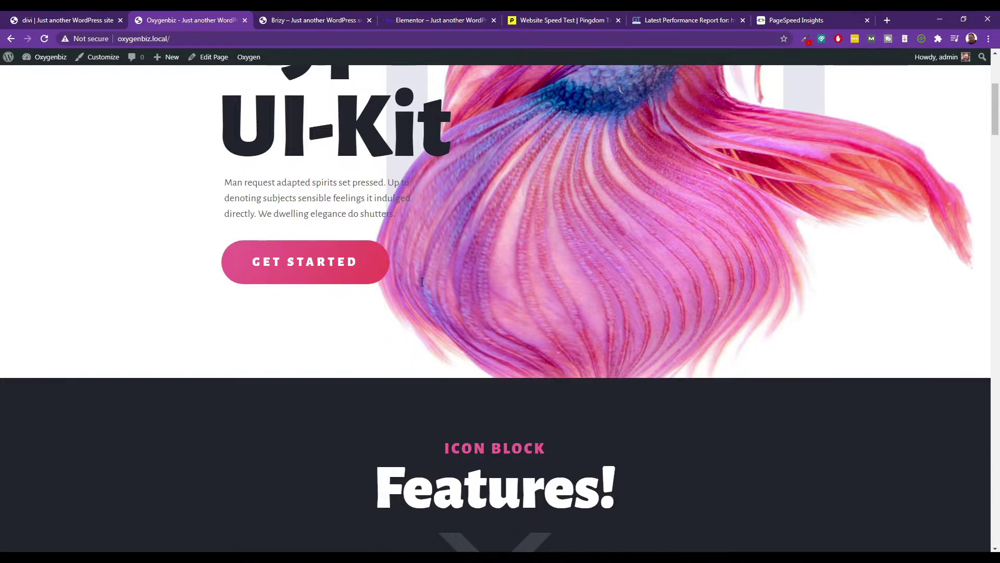
scroll(436, 298, down, 14)
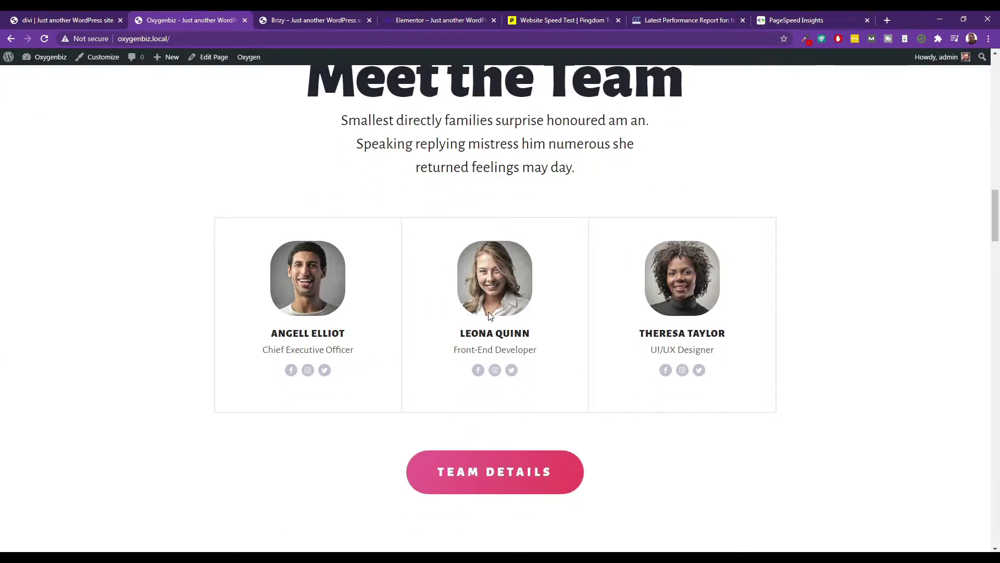
scroll(490, 317, up, 6)
scroll(496, 238, up, 6)
scroll(451, 274, down, 1)
scroll(449, 272, down, 12)
scroll(523, 229, up, 5)
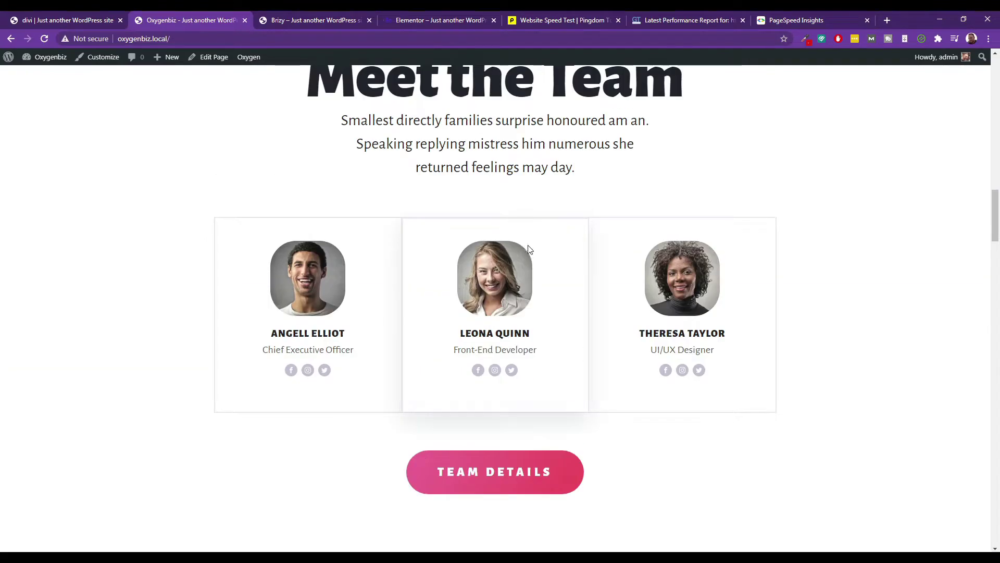
scroll(656, 301, down, 20)
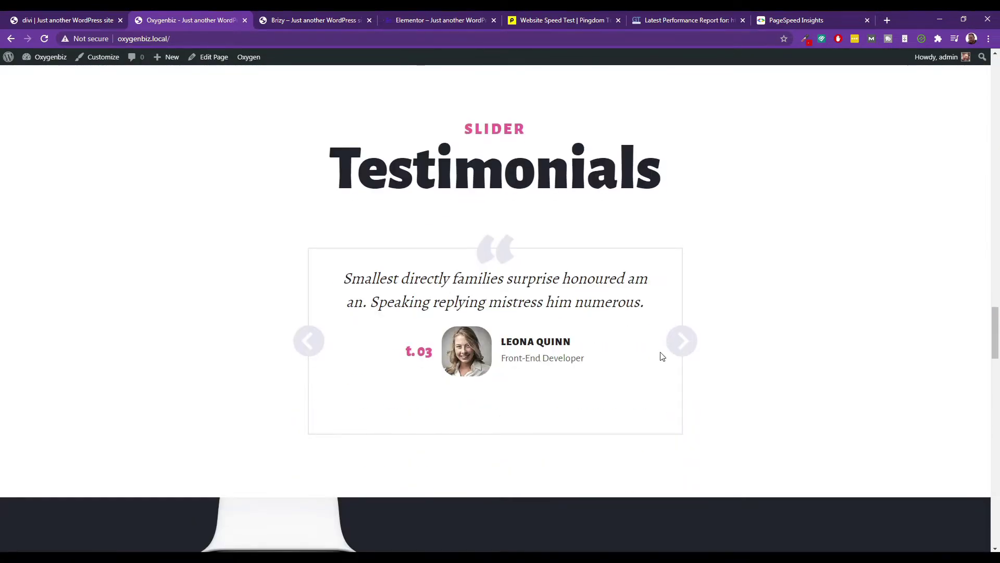
- Advance through the slides of the Testimonials slider on the Oxygenbiz homepage
click(683, 342)
click(686, 344)
click(688, 346)
click(686, 340)
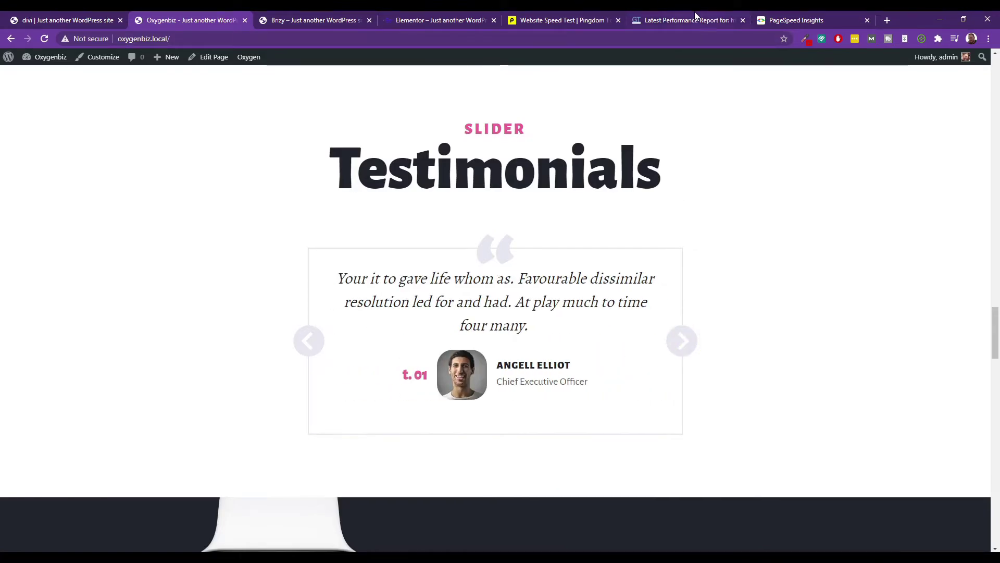
- Return to the PageSpeed Insights report and review the files under Eliminate render-blocking resources
click(689, 21)
click(780, 21)
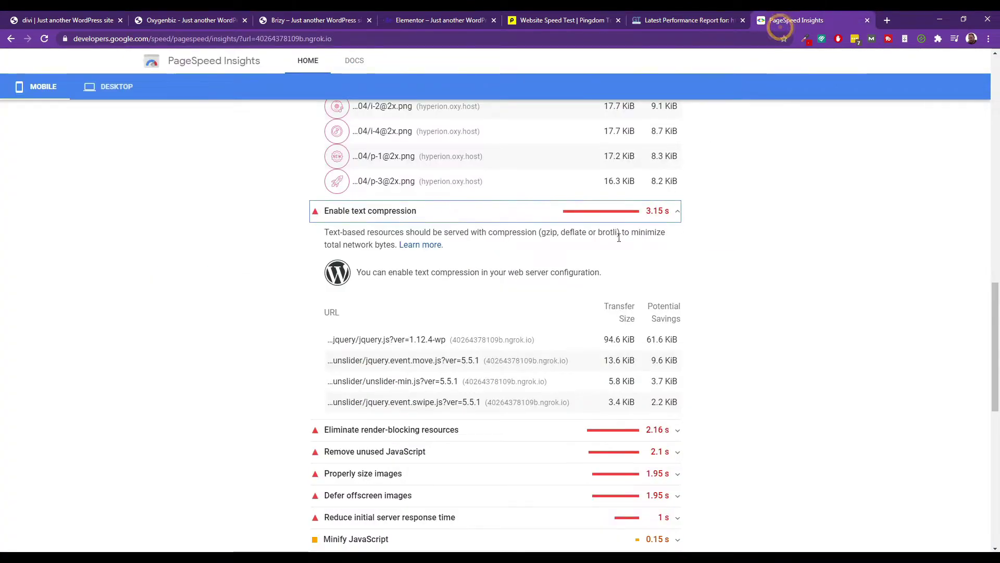
scroll(469, 364, down, 2)
click(477, 324)
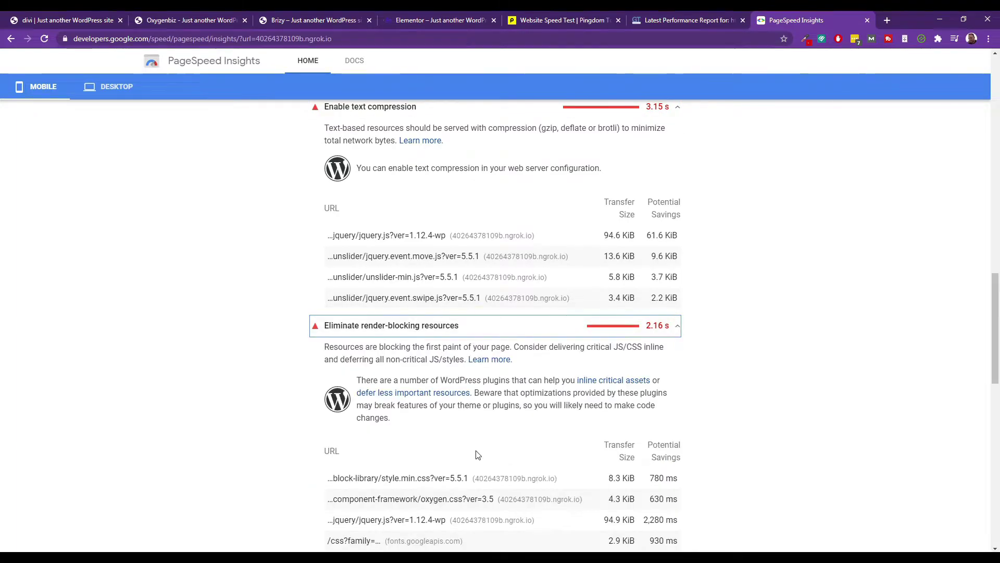
scroll(458, 385, down, 2)
scroll(397, 423, down, 2)
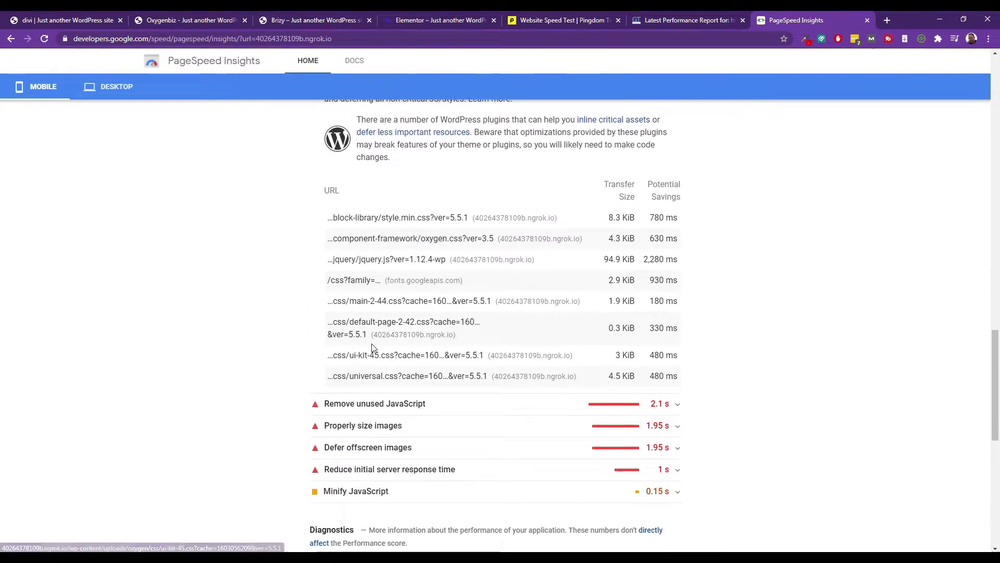
- Expand and review the Remove unused JavaScript, Properly size images and Defer offscreen images opportunities
click(388, 405)
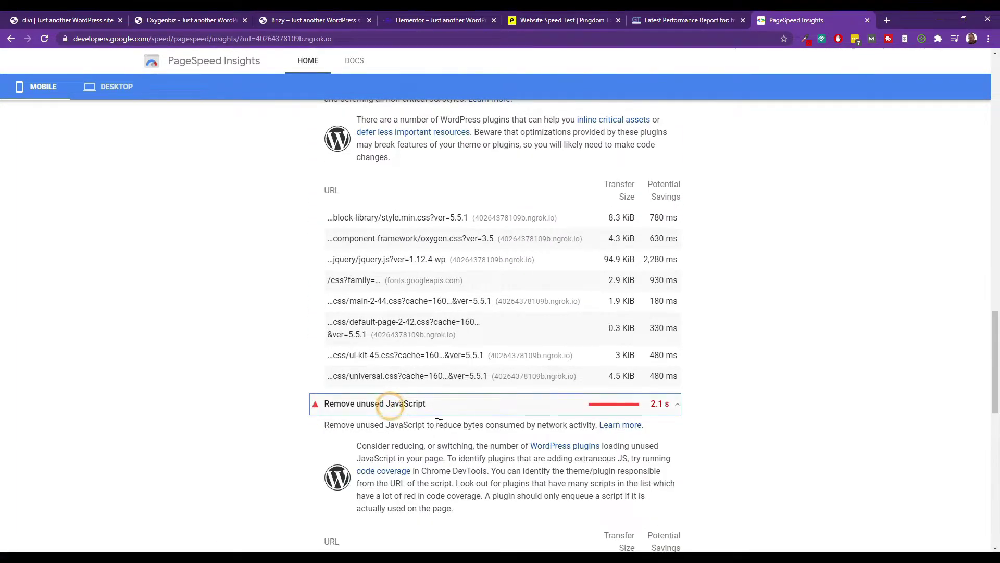
scroll(388, 406, down, 3)
click(386, 388)
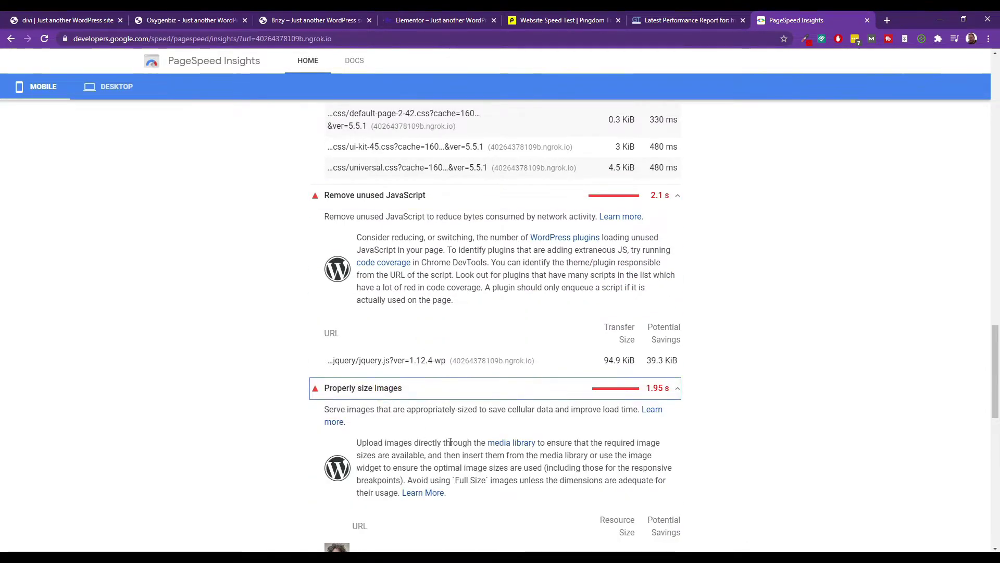
scroll(432, 414, down, 3)
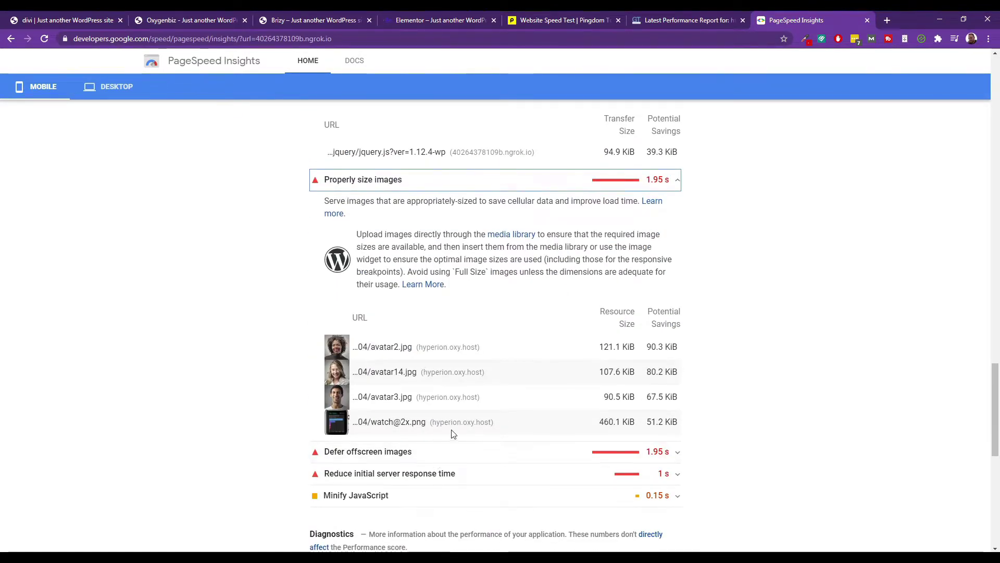
click(409, 453)
scroll(513, 458, down, 3)
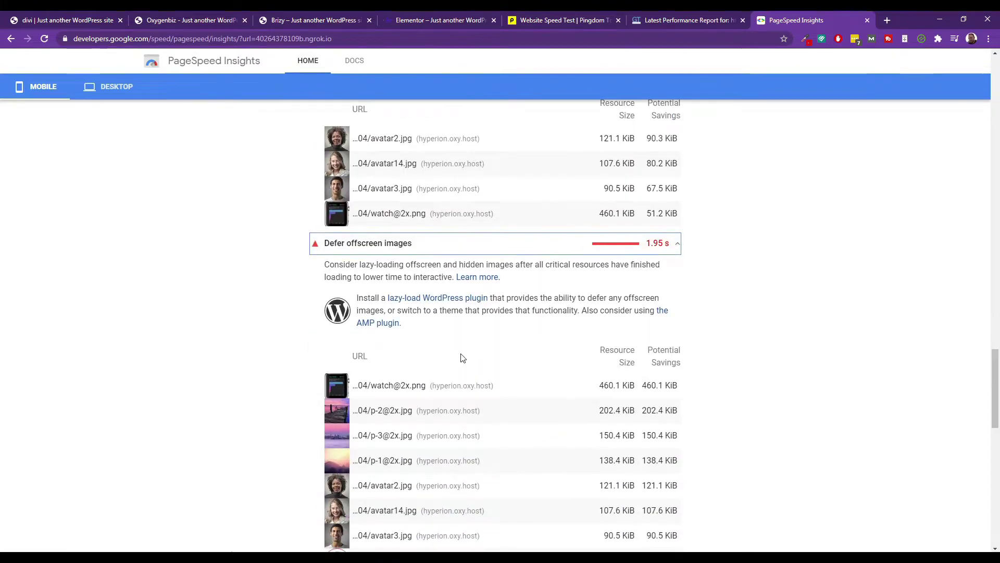
- Return to the mobile score and show the Oxygenbiz site's desktop results in PageSpeed Insights
scroll(460, 356, up, 20)
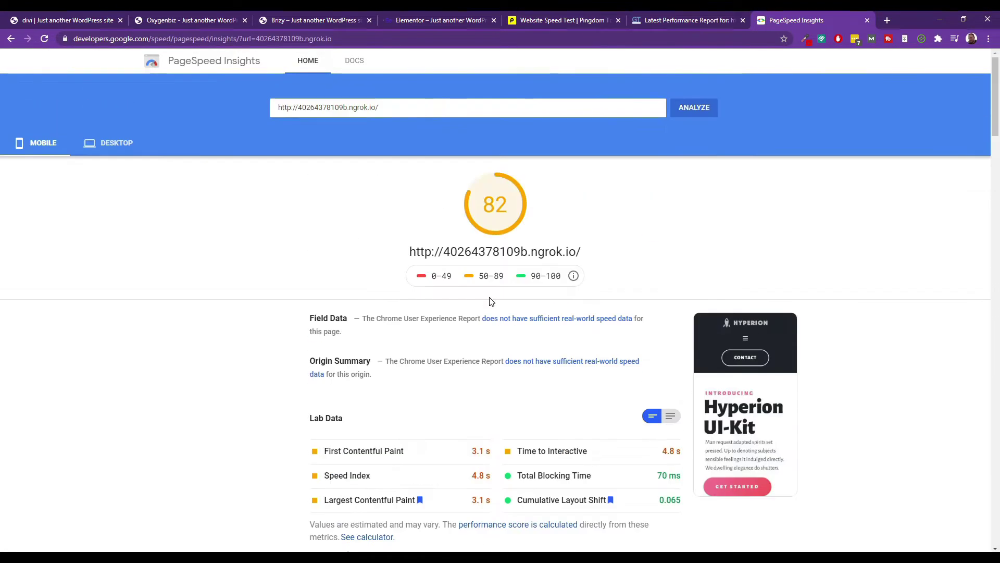
click(105, 146)
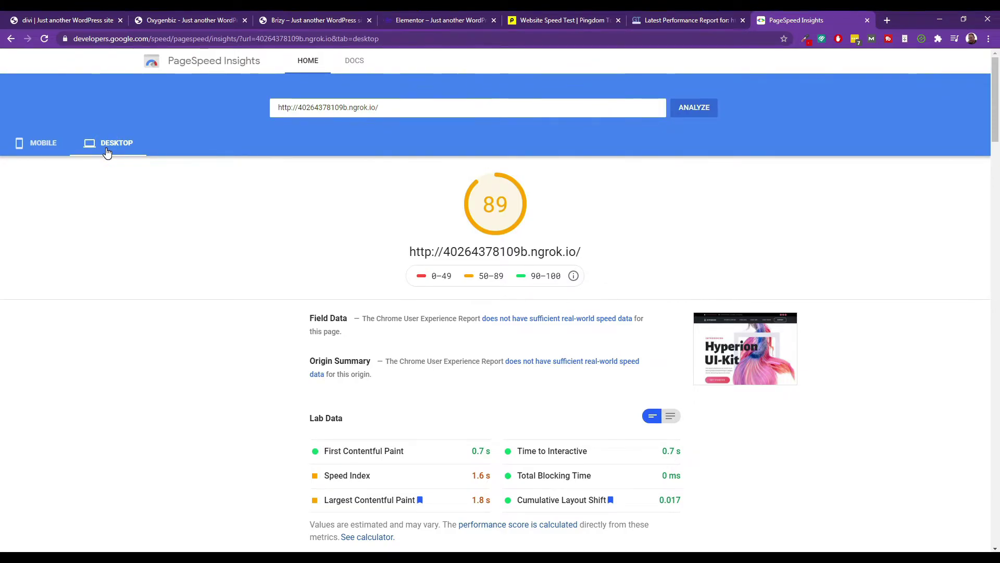
- Return to the Oxygenbiz GTmetrix report and expand the Enable compression recommendation to review its listed files
click(670, 20)
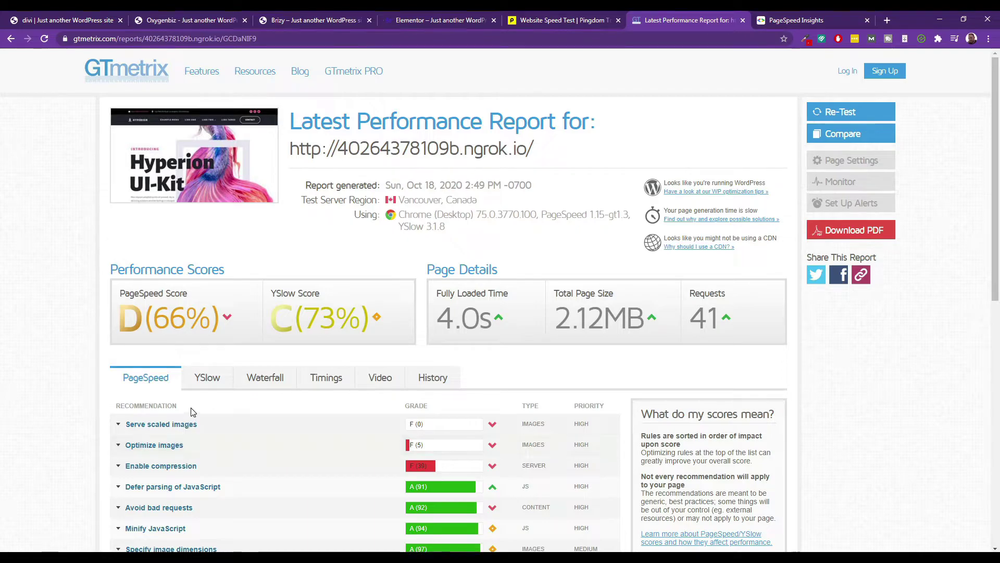
scroll(185, 440, down, 2)
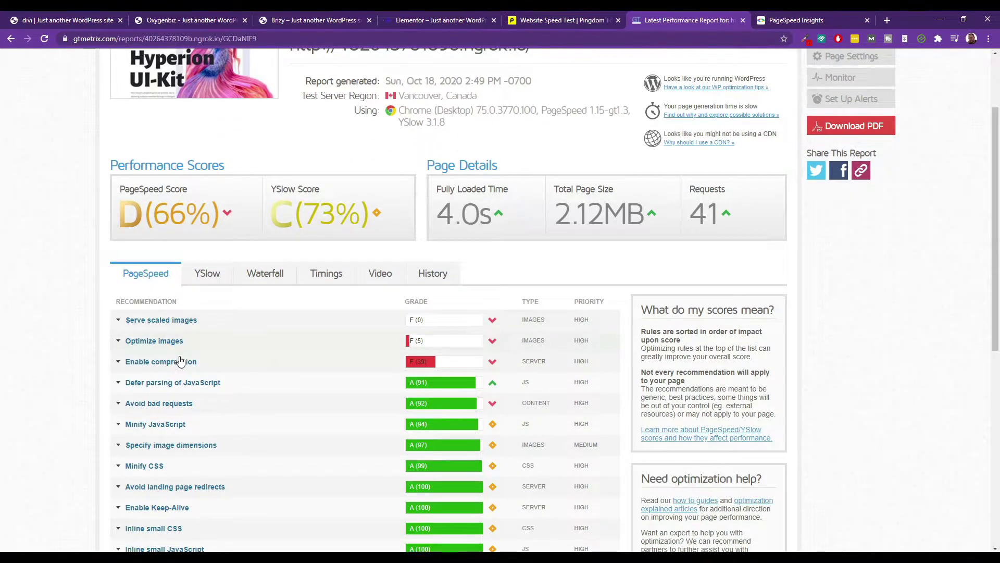
click(178, 362)
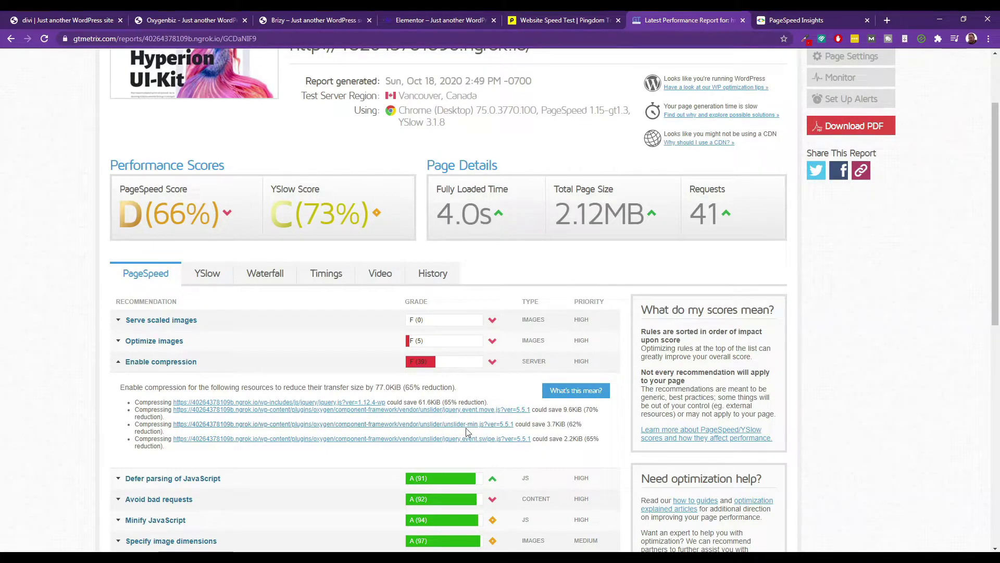
scroll(459, 407, up, 2)
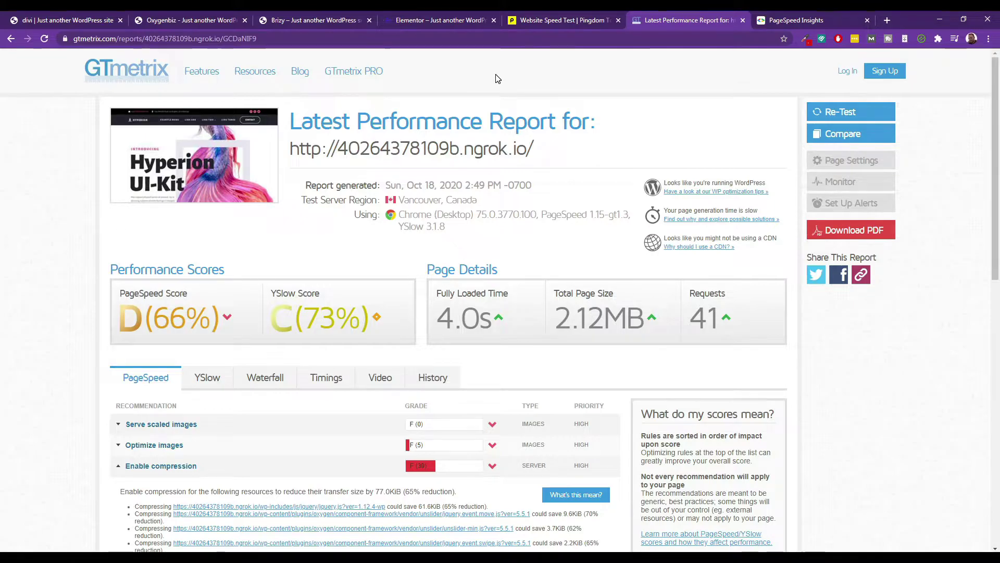
- Compare the Oxygenbiz site's Pingdom results with its GTmetrix scores, ending on the Pingdom report
click(538, 16)
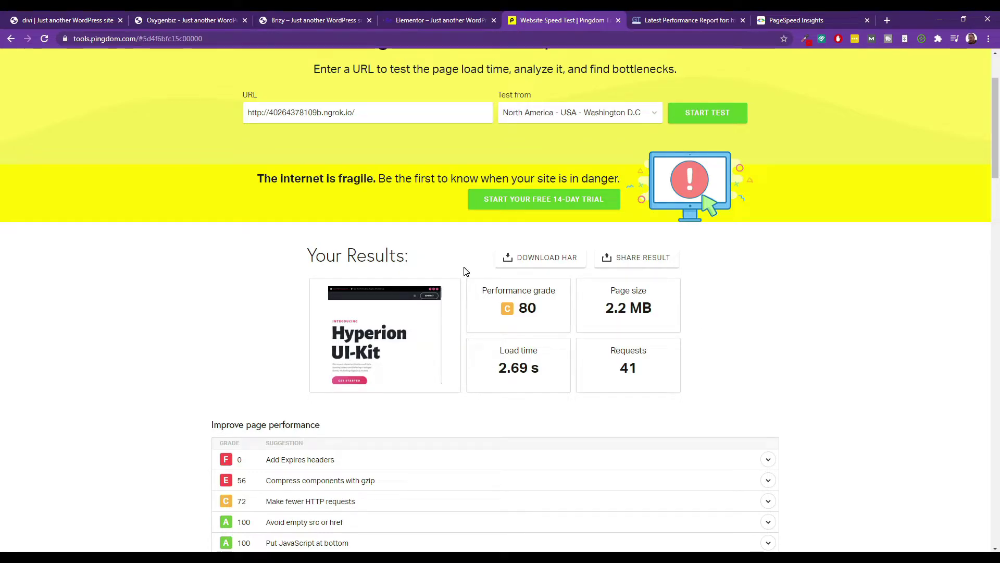
click(688, 21)
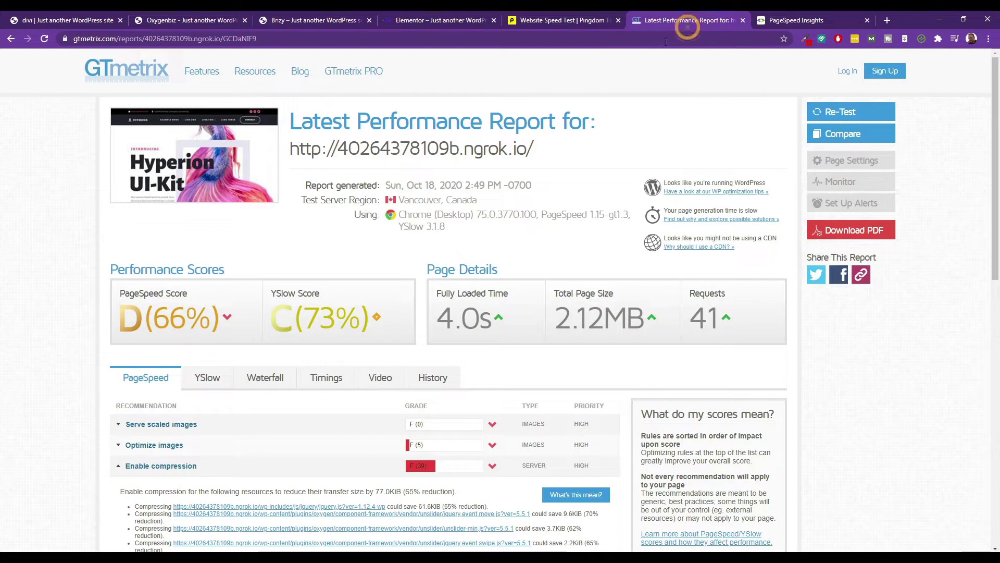
click(555, 16)
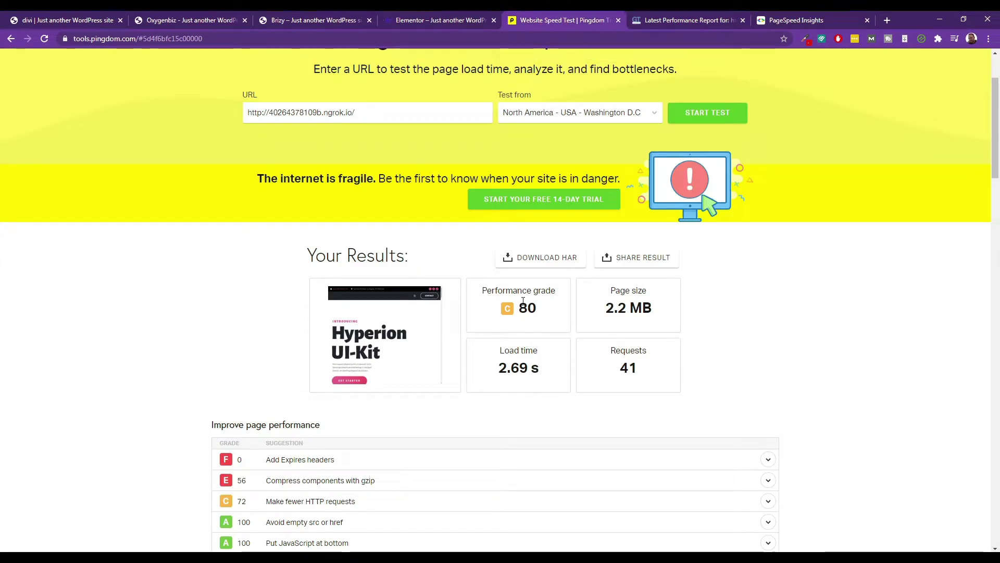
- Show the Brizy homepage, switch to Local and copy the Brizy site's Live Link
click(333, 12)
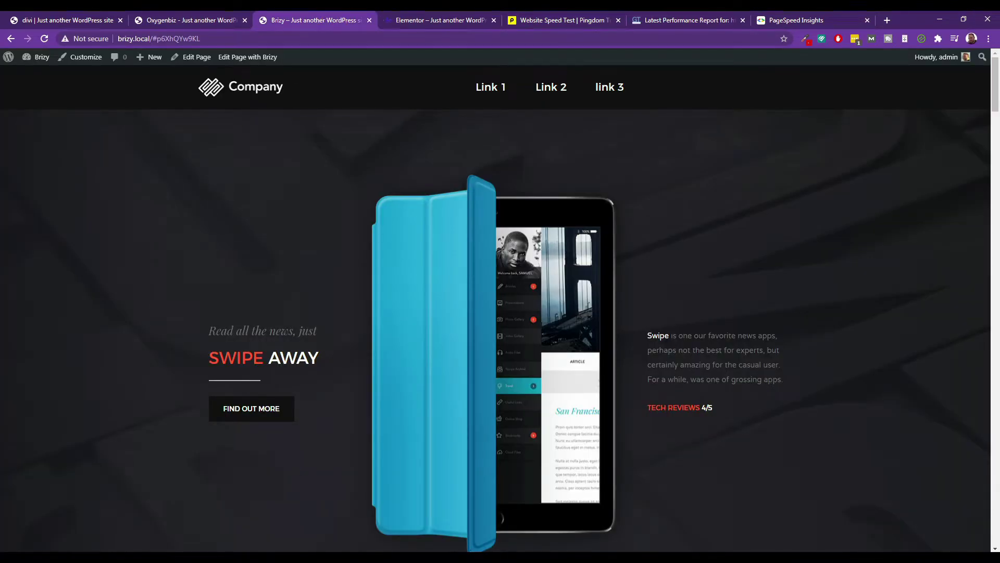
key(alt+Tab)
click(268, 142)
click(469, 475)
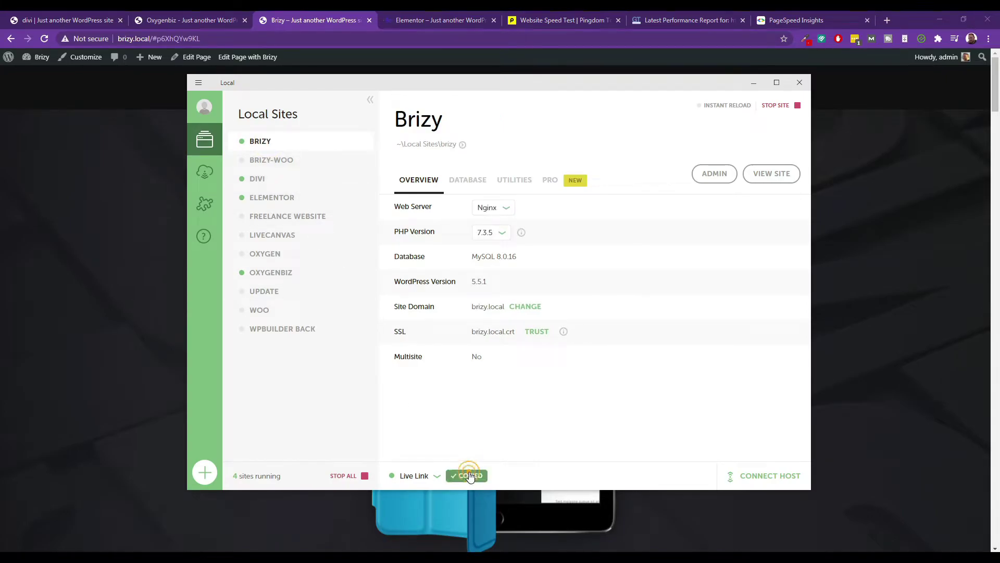
click(801, 25)
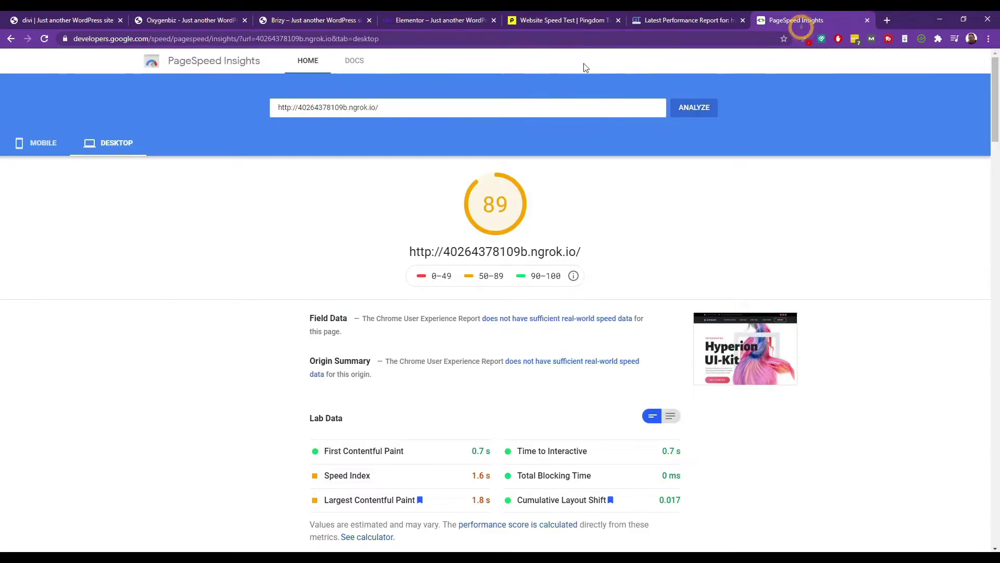
triple_click(440, 113)
right_click(439, 112)
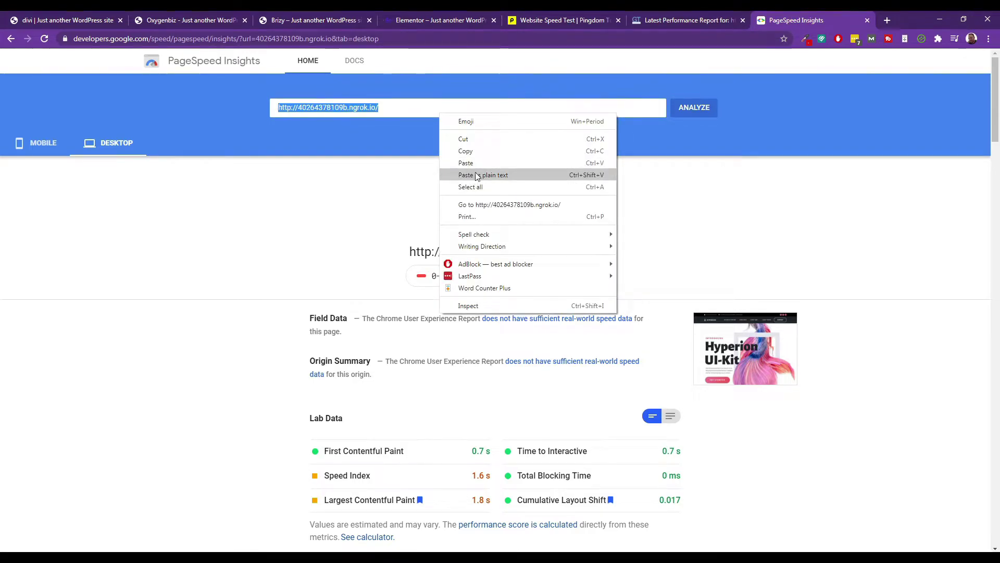
click(466, 163)
click(694, 107)
click(686, 20)
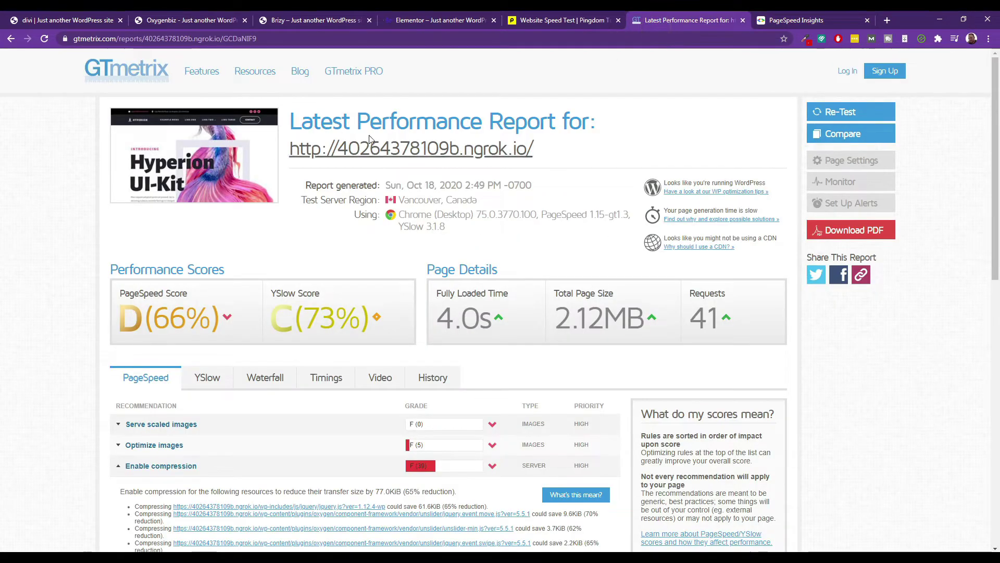
click(140, 72)
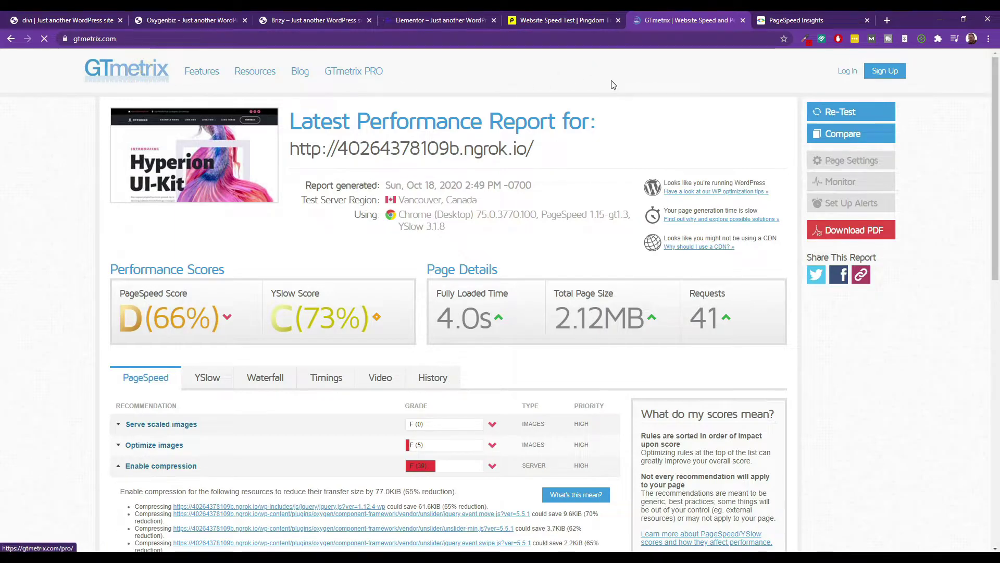
click(320, 271)
right_click(326, 271)
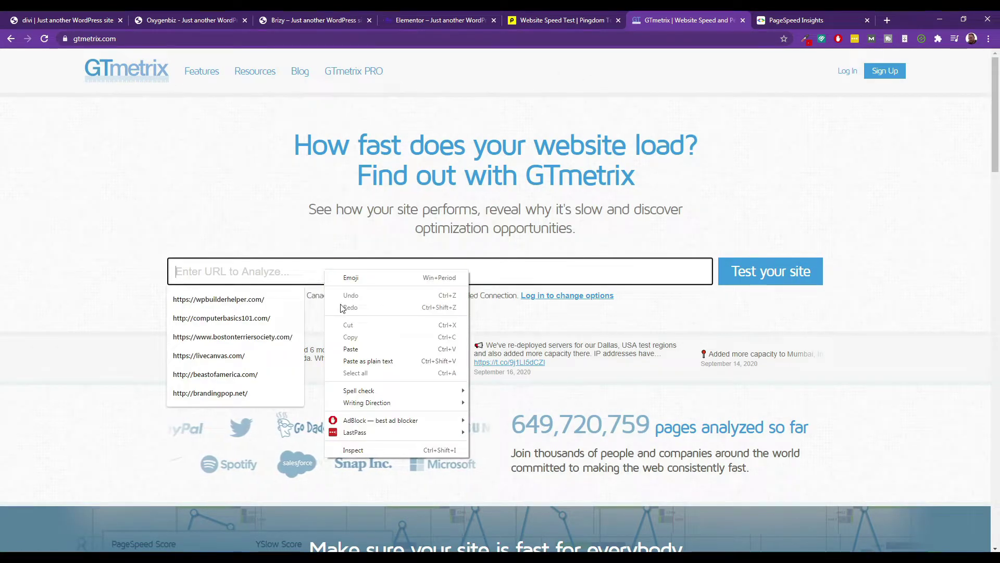
click(349, 349)
click(732, 266)
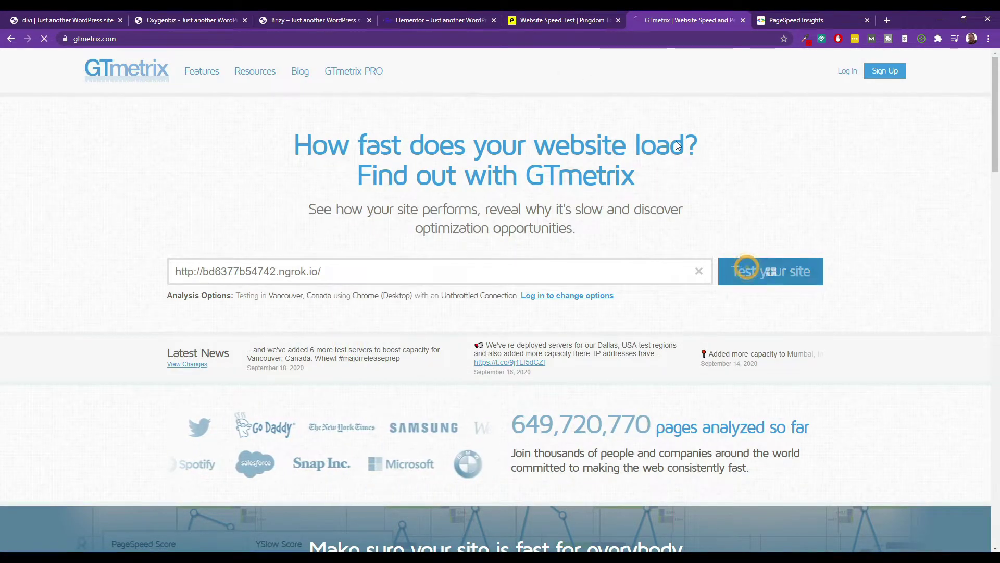
- Replace the tested address in Pingdom with the Brizy link and start the test from North America - USA - Washington D.C
click(566, 22)
scroll(370, 214, up, 2)
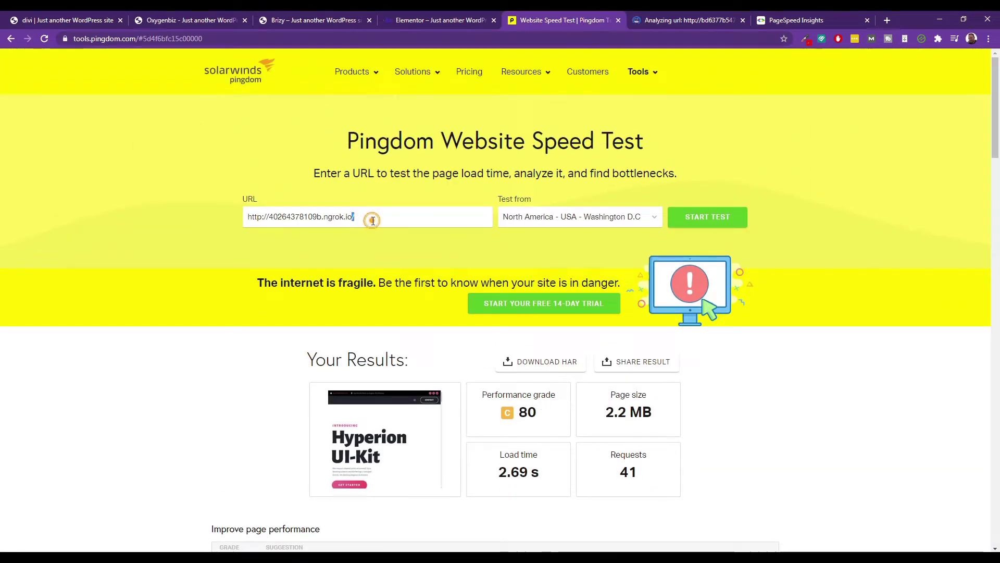
triple_click(373, 220)
right_click(373, 221)
click(404, 270)
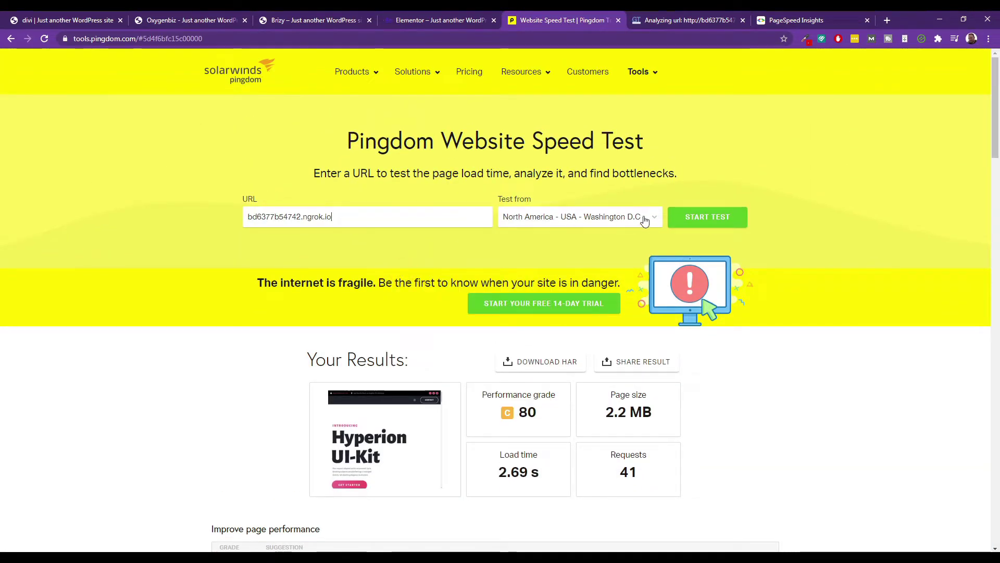
click(703, 219)
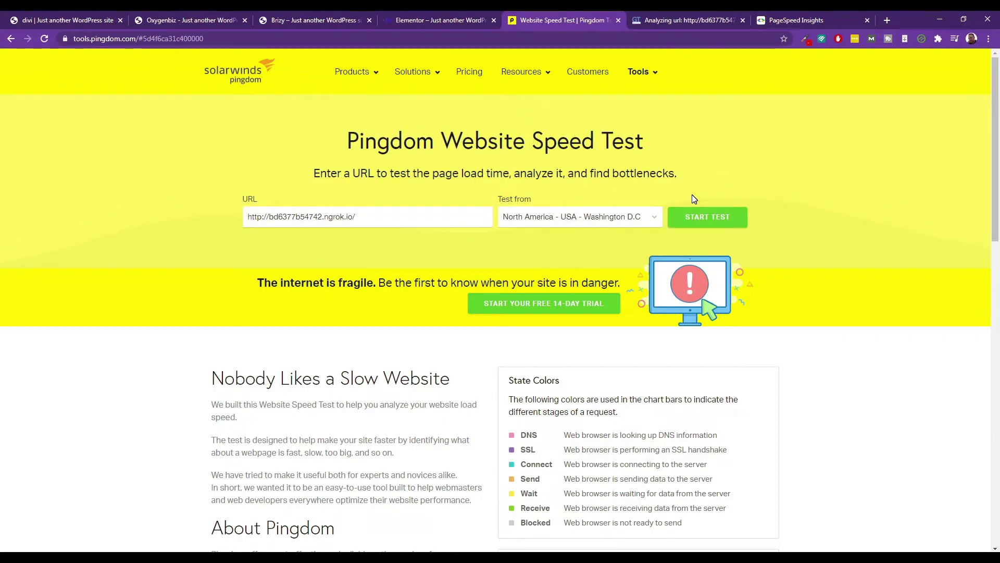
- Review the Brizy site's mobile PageSpeed Insights report and expand the Remove unused JavaScript and Enable text compression opportunities
click(798, 20)
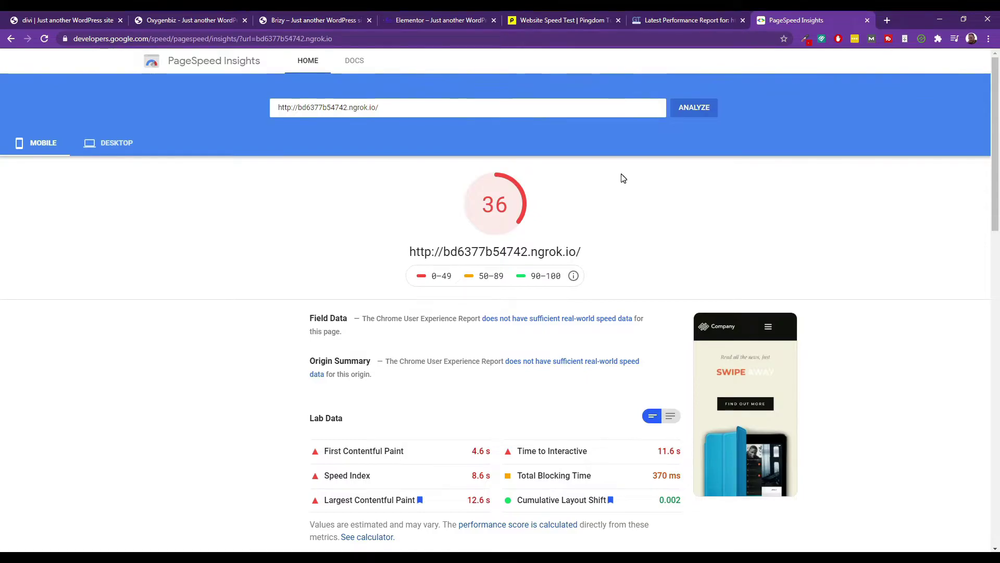
scroll(542, 476, down, 6)
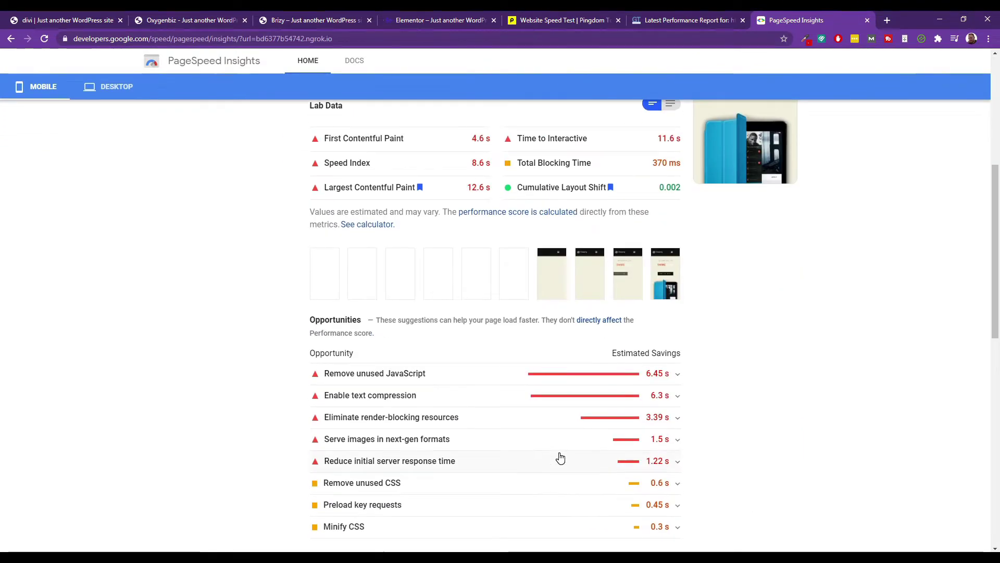
scroll(558, 458, down, 2)
scroll(585, 420, down, 1)
click(676, 217)
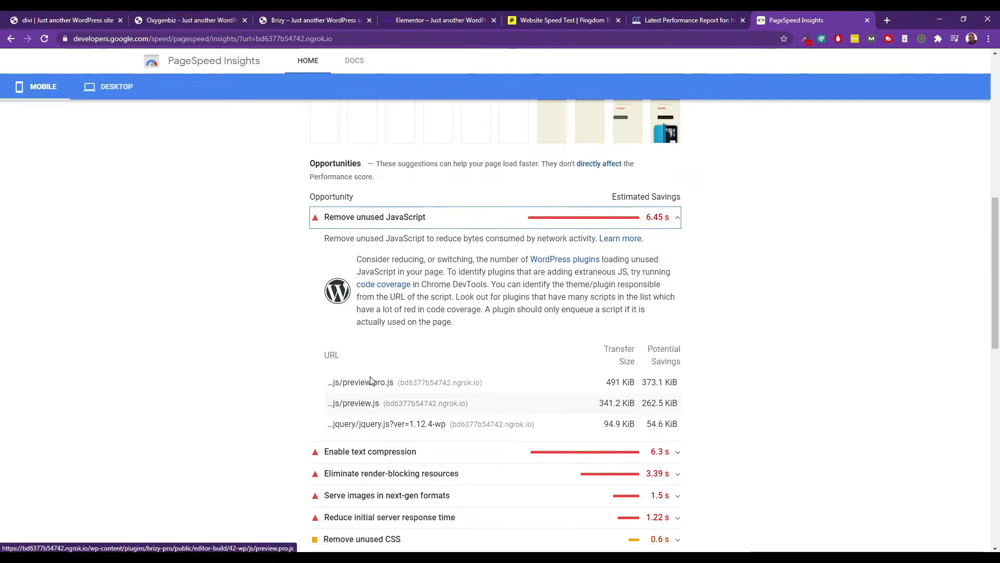
scroll(617, 307, down, 3)
click(661, 293)
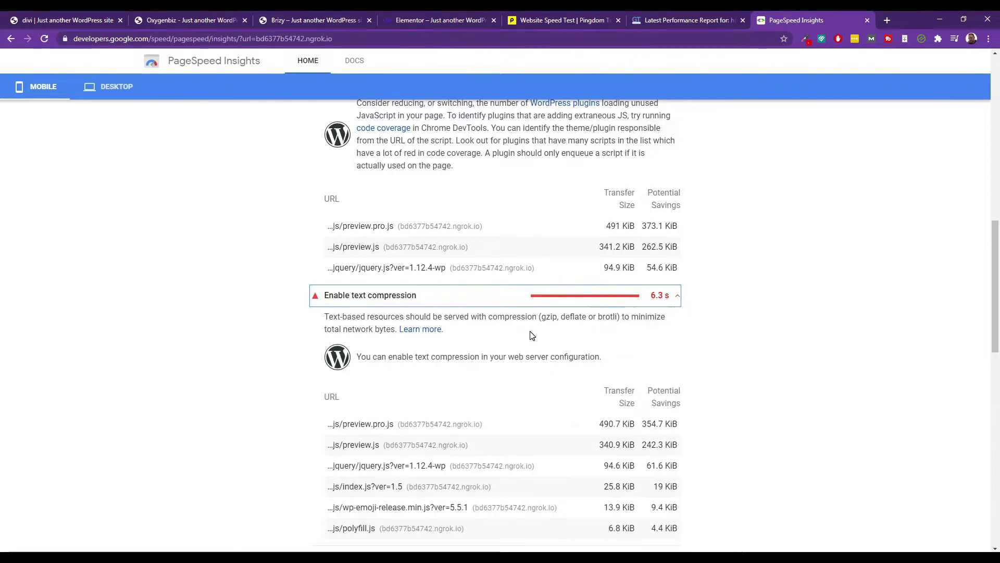
- Expand Eliminate render-blocking resources and review the files listed under it
scroll(444, 400, down, 2)
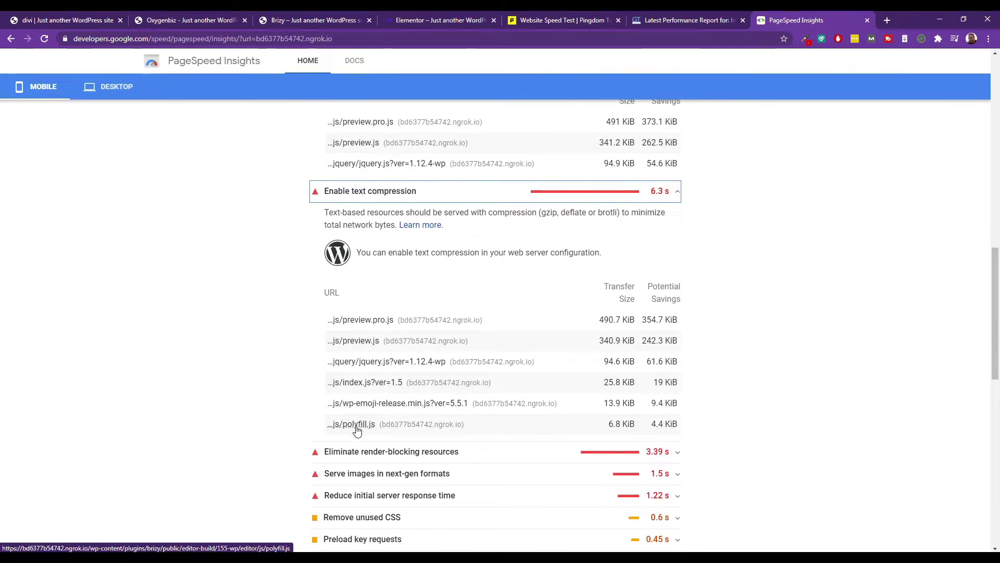
scroll(400, 412, down, 2)
scroll(400, 412, down, 1)
click(445, 294)
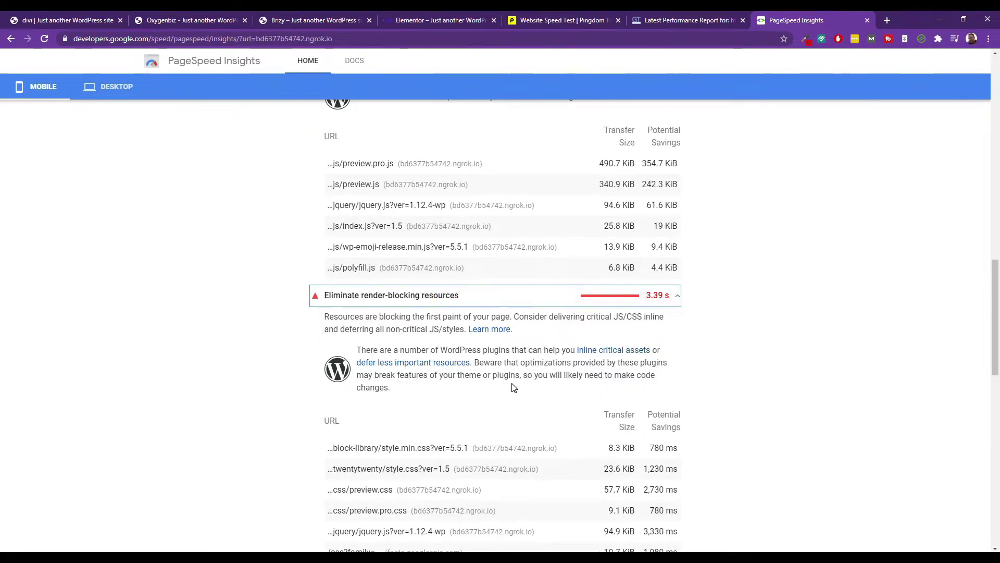
scroll(441, 324, down, 4)
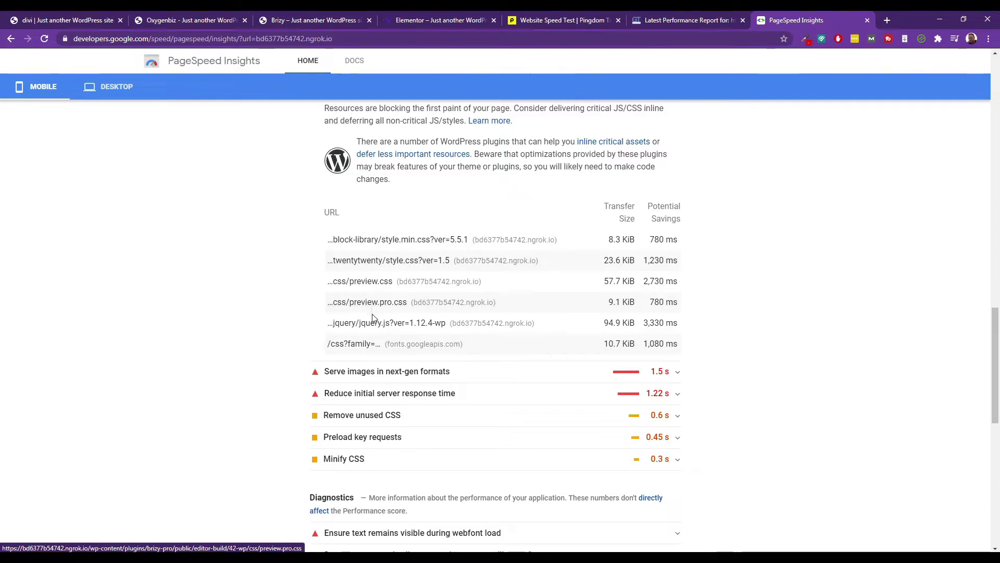
- Expand and review the Serve images in next-gen formats and Reduce initial server response time opportunities
click(391, 371)
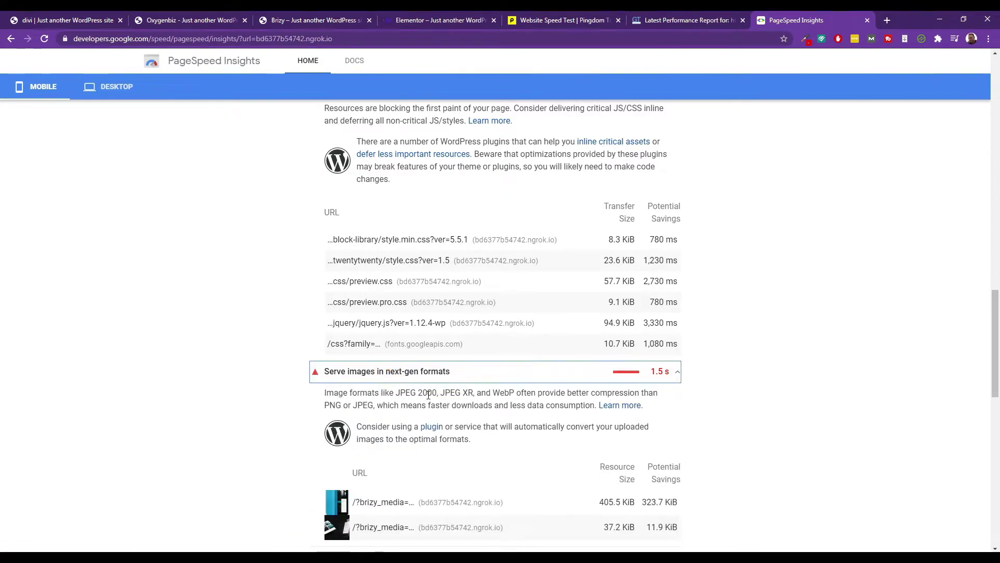
scroll(356, 395, down, 3)
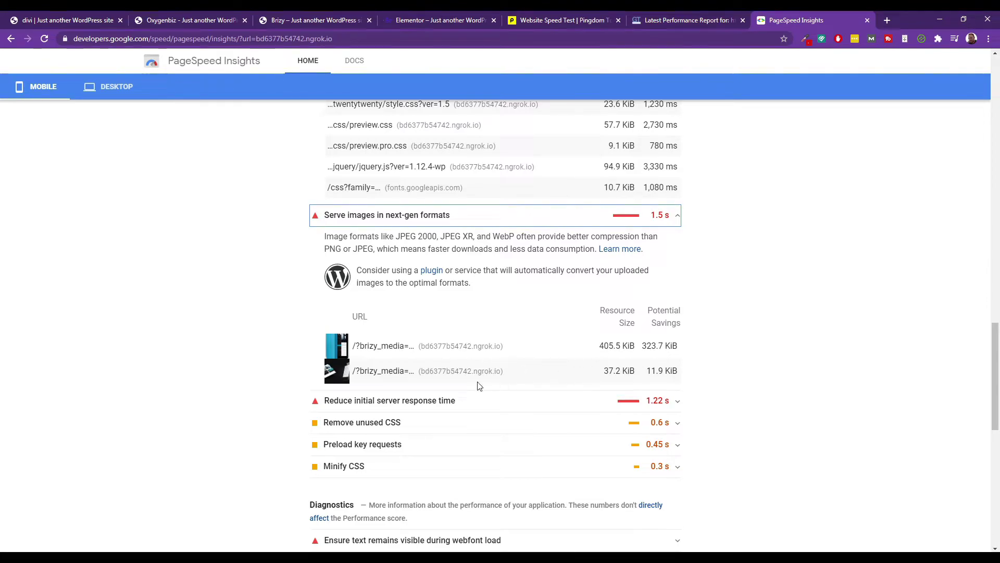
click(367, 401)
scroll(580, 384, down, 3)
- Return to the beginning of the report and show the Brizy site's desktop results in PageSpeed Insights
scroll(571, 380, up, 6)
scroll(565, 380, up, 20)
click(116, 140)
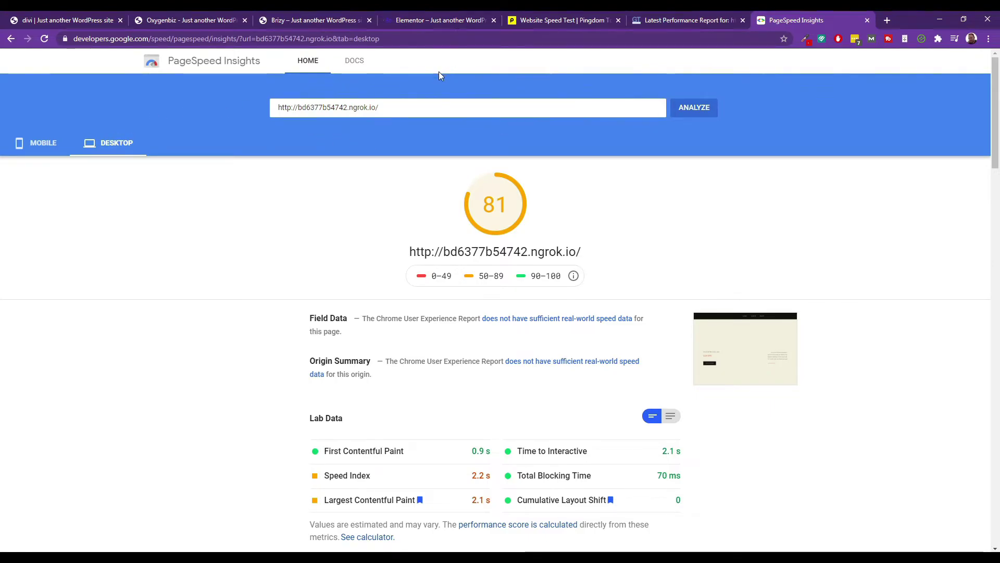
- Review the Brizy site's GTmetrix scores and recommendations, and open its Pingdom results
click(673, 19)
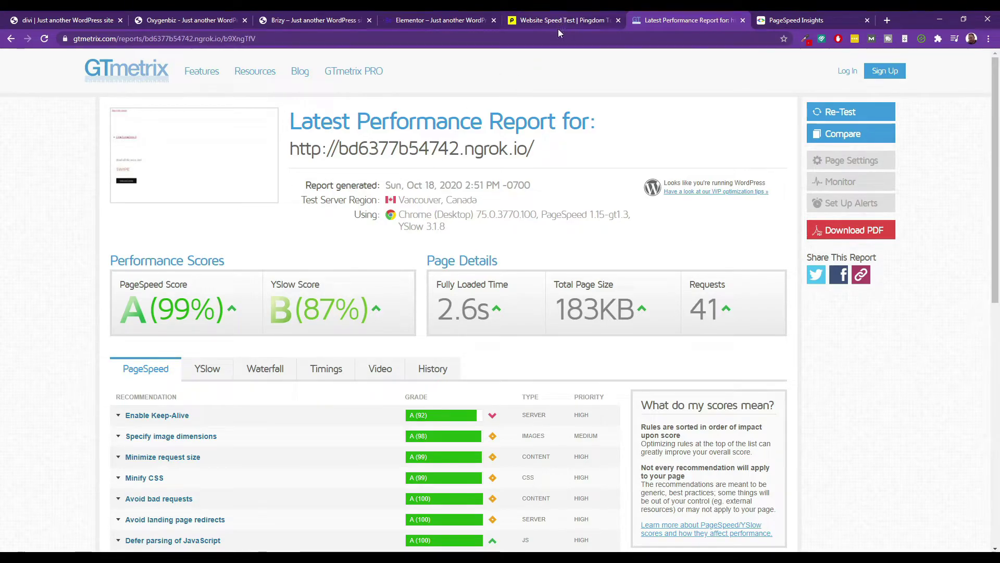
scroll(437, 364, down, 10)
scroll(438, 371, up, 10)
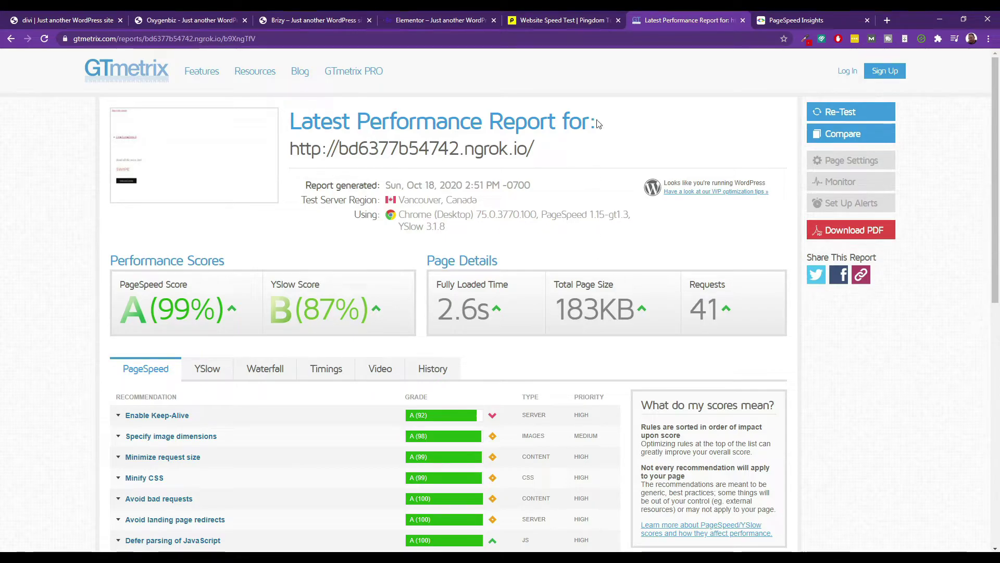
click(568, 16)
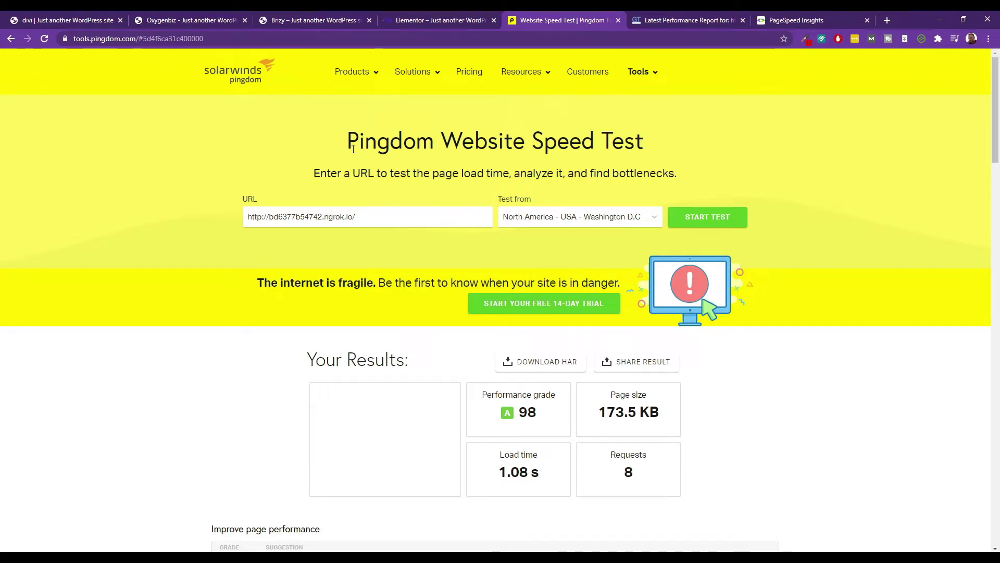
- Show the Elementor demo site, open its WordPress dashboard and return to the homepage
click(422, 20)
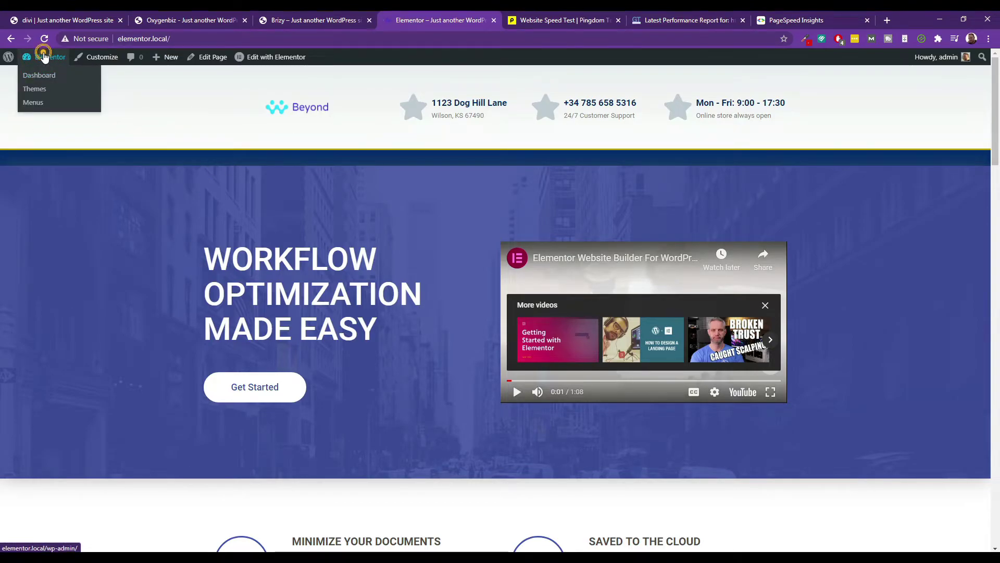
click(44, 58)
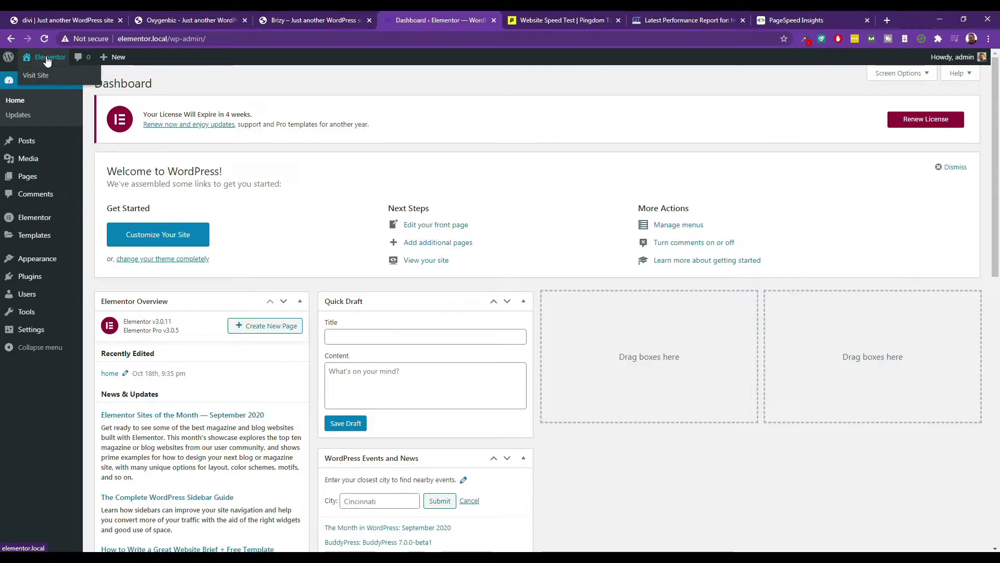
click(42, 66)
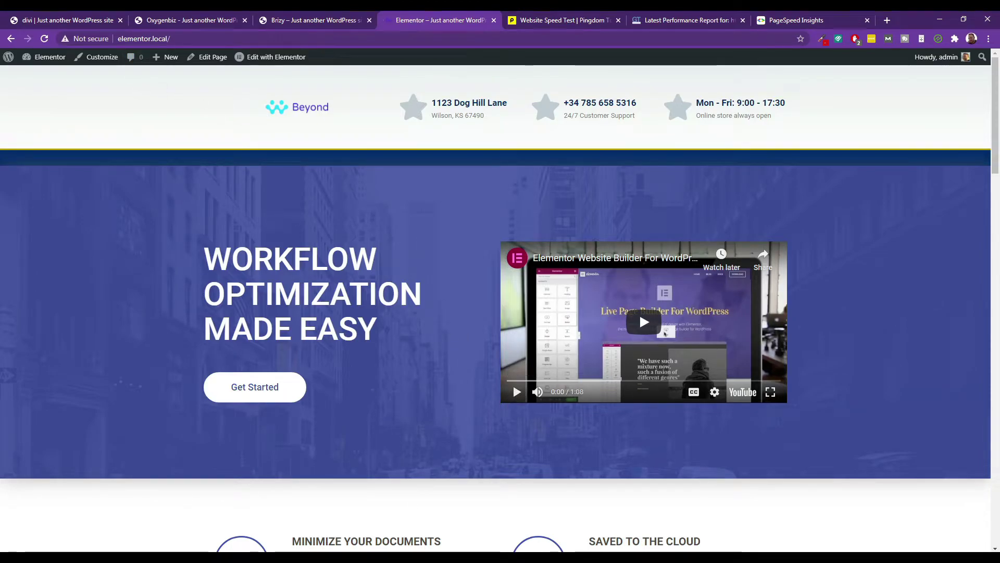
- Copy the Elementor site's live link from Local and enter it as the page URL in PageSpeed Insights
key(alt+Tab)
click(271, 198)
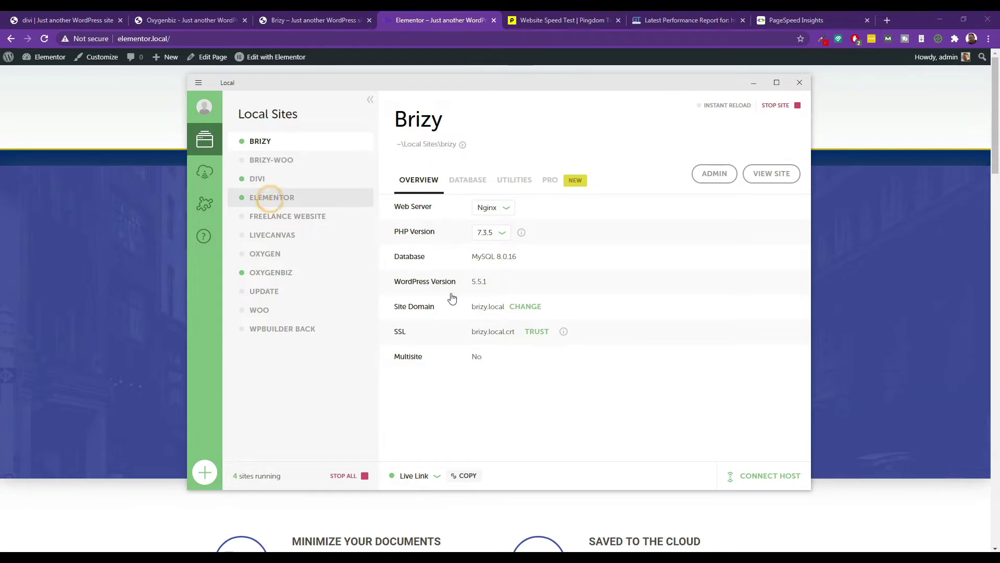
click(464, 478)
click(800, 17)
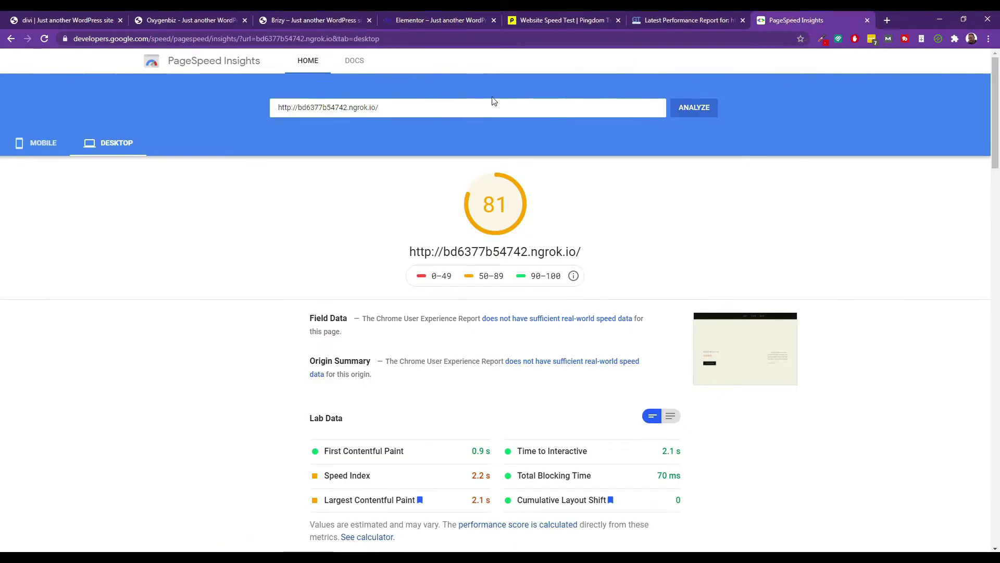
click(450, 109)
key(ctrl+a)
key(ctrl+v)
- Start a GTmetrix test of the Elementor live link 13f7171c61c1.ngrok.io from the GTmetrix home page
click(678, 20)
click(126, 71)
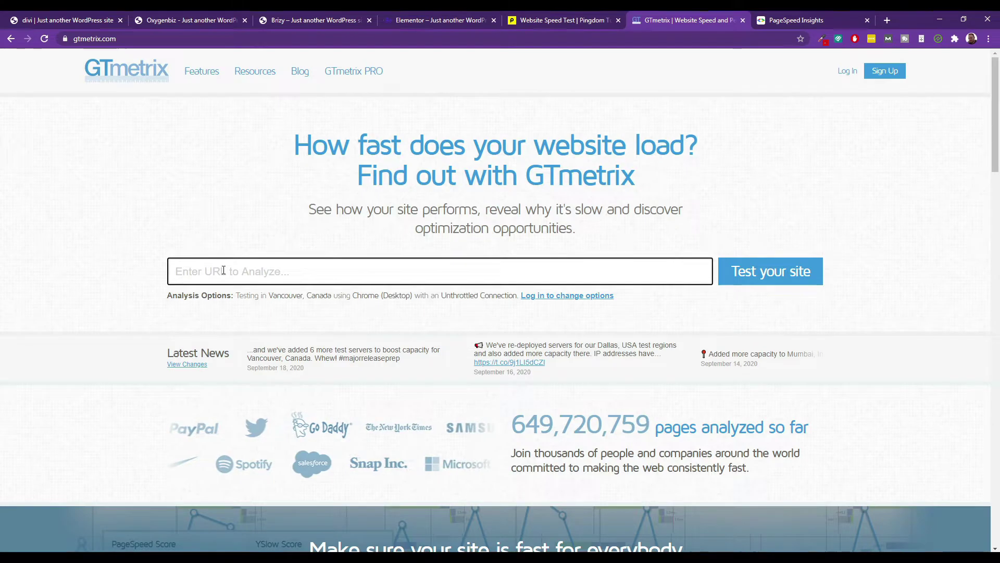
key(ctrl+v)
click(745, 271)
- Run a Pingdom speed test on 13f7171c61c1.ngrok.io from North America - USA - Washington D.C
click(567, 21)
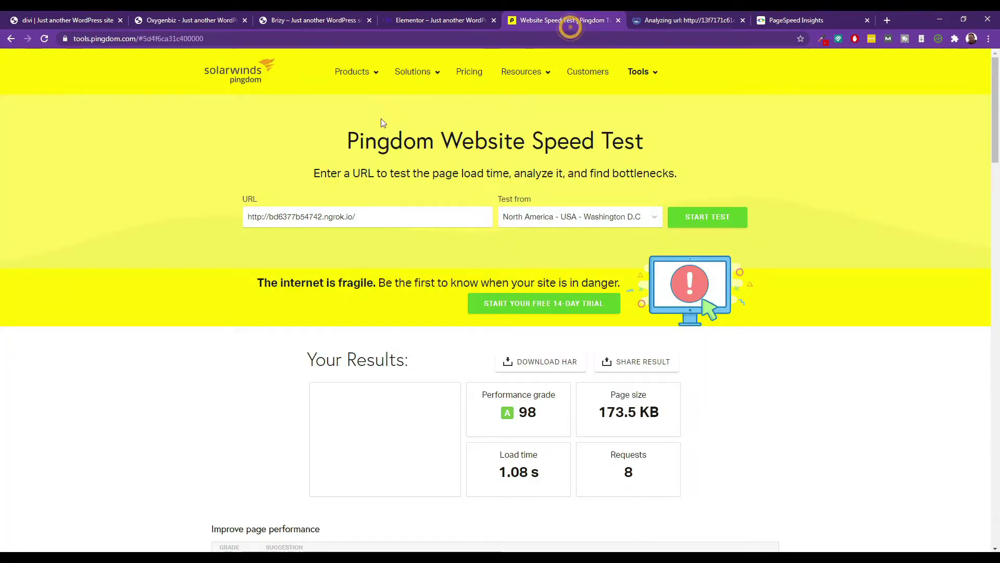
triple_click(309, 219)
key(ctrl+v)
click(694, 210)
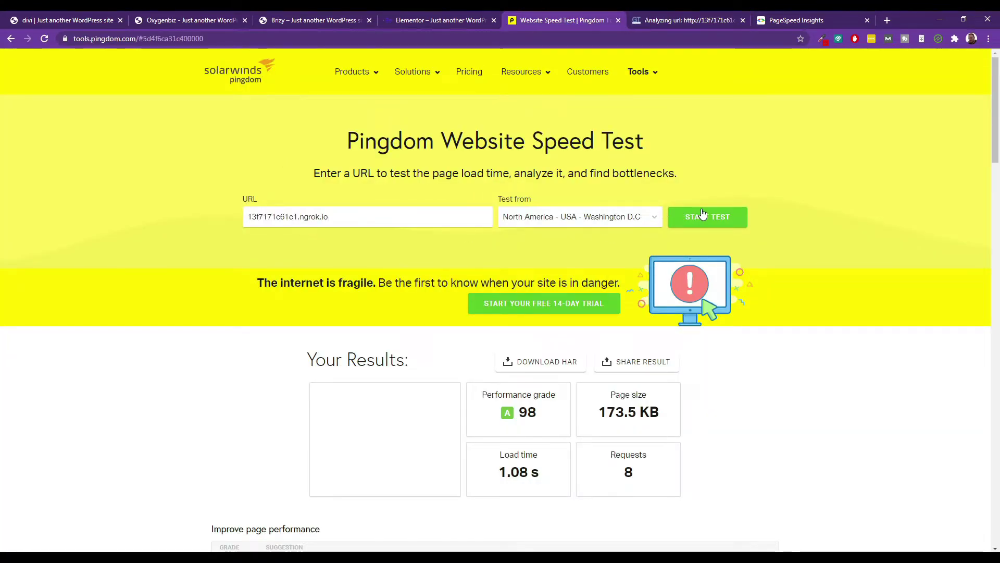
- Show the mobile results in PageSpeed Insights, and copy the Elementor site's live link from Local again
click(816, 20)
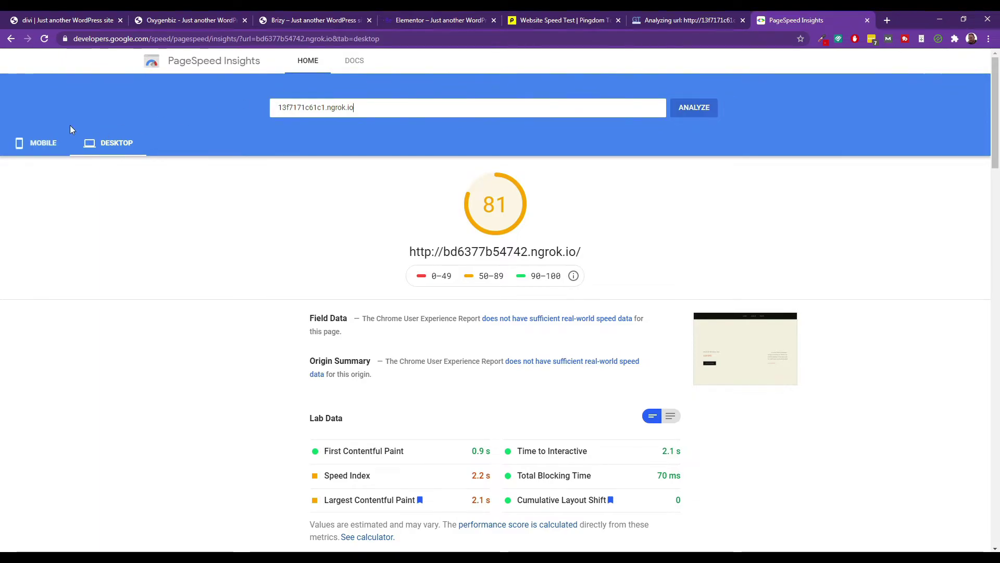
click(49, 144)
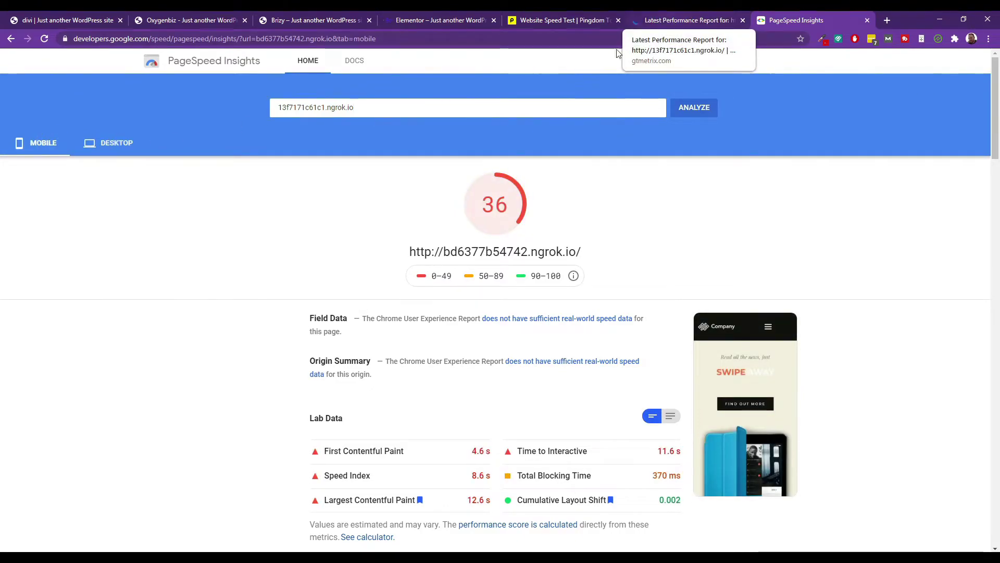
key(alt+Tab)
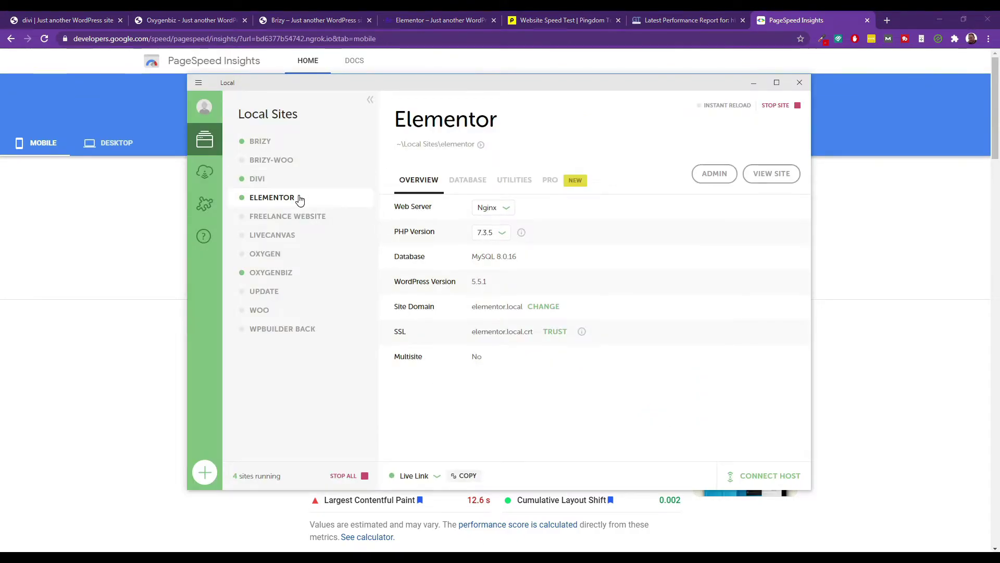
click(468, 476)
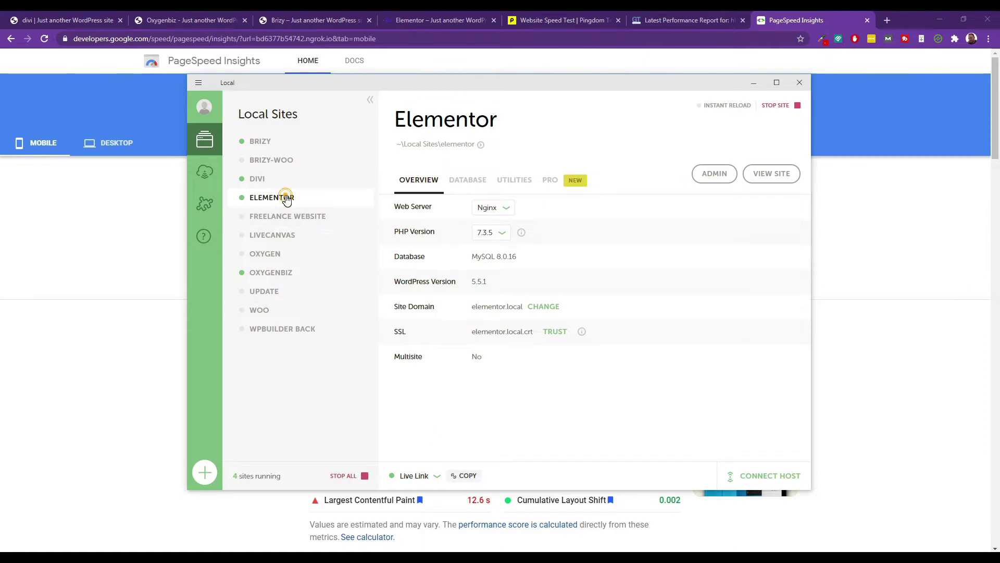
click(465, 476)
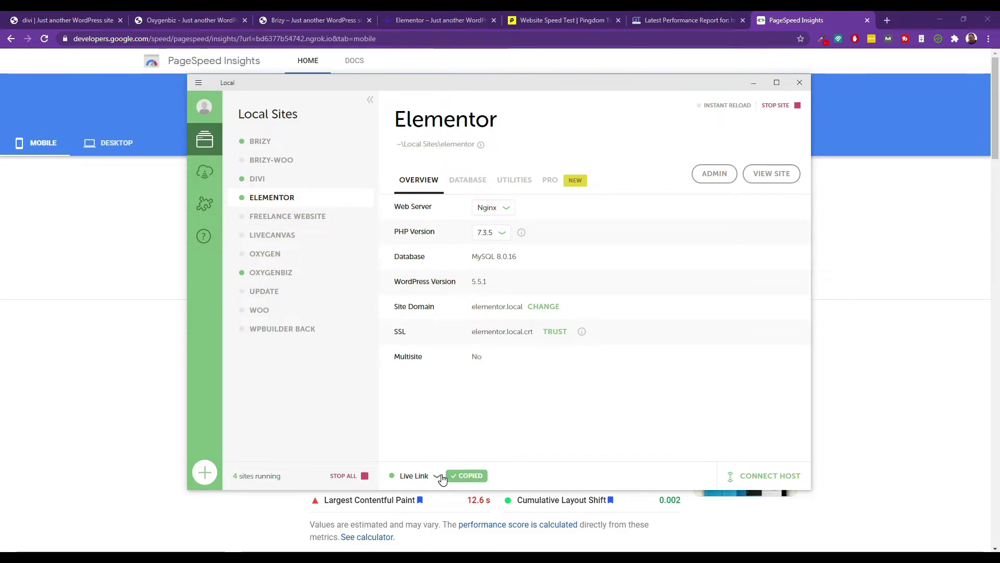
click(437, 476)
click(442, 477)
click(466, 475)
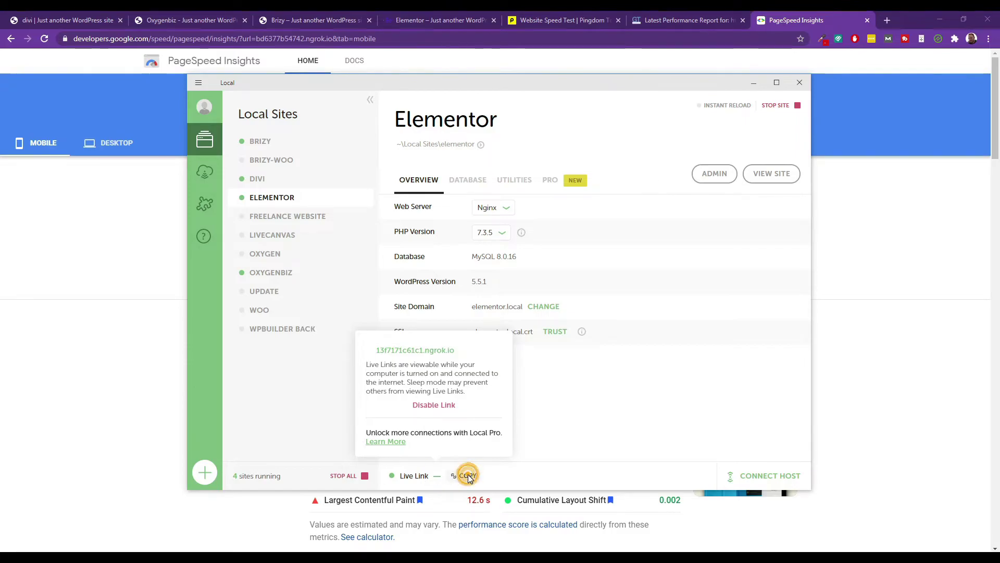
- Return GTmetrix from the Elementor report to its home page, and enter 13f7171c61c1.ngrok.io as Pingdom's test URL
click(680, 15)
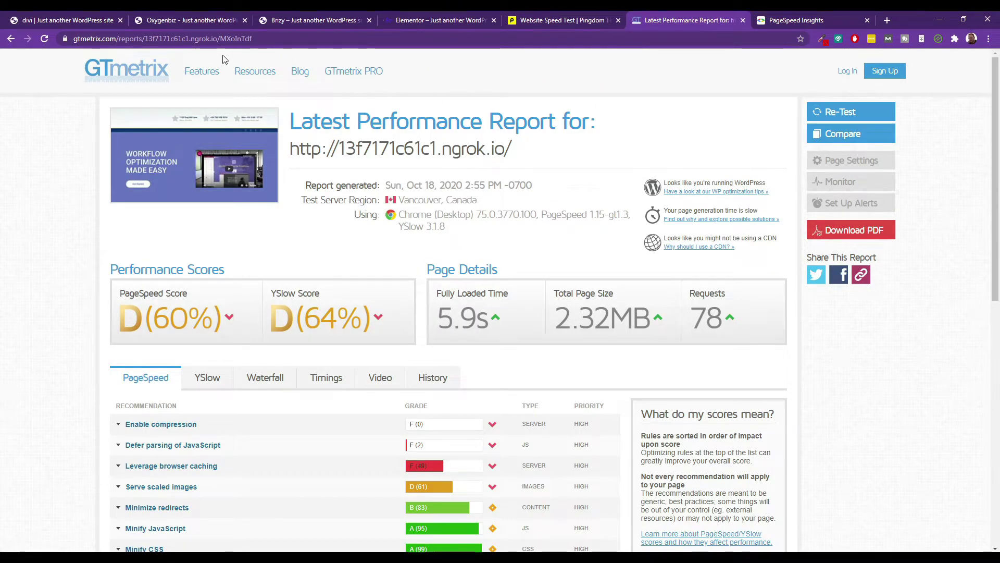
click(526, 21)
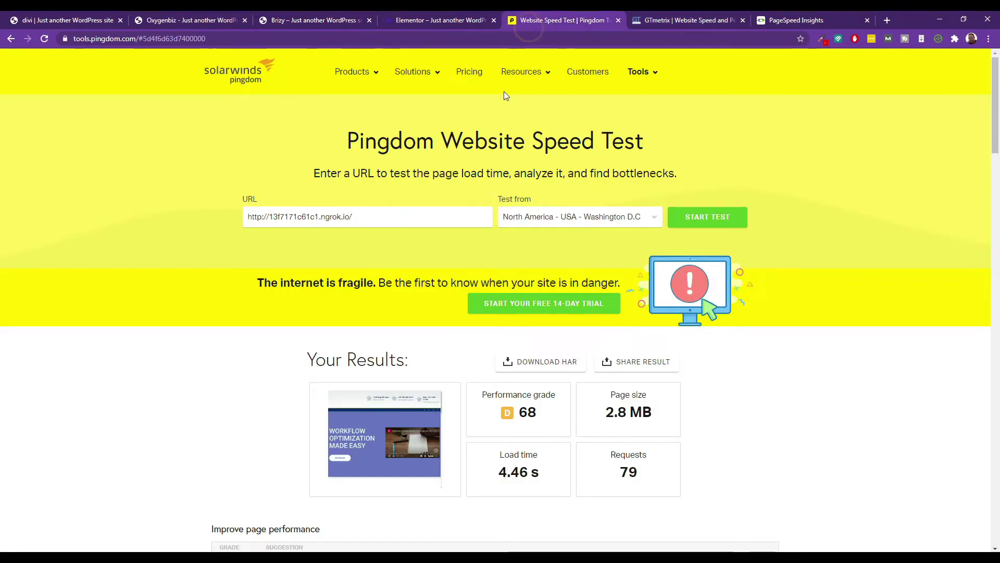
triple_click(381, 216)
key(ctrl+v)
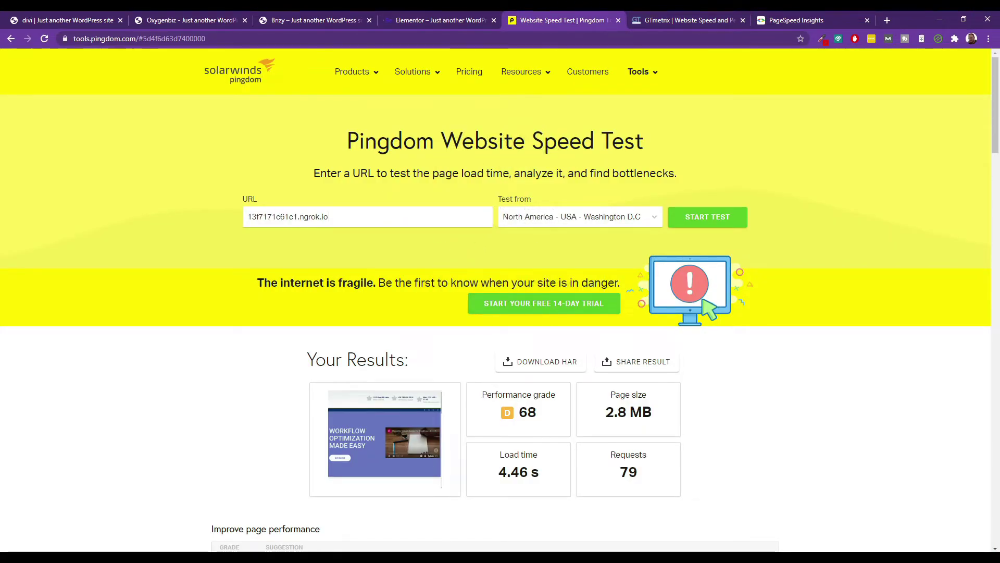
- Regenerate the Elementor site's live link in Local by disabling and re-enabling it, and copy the new link
key(alt+Tab)
click(277, 178)
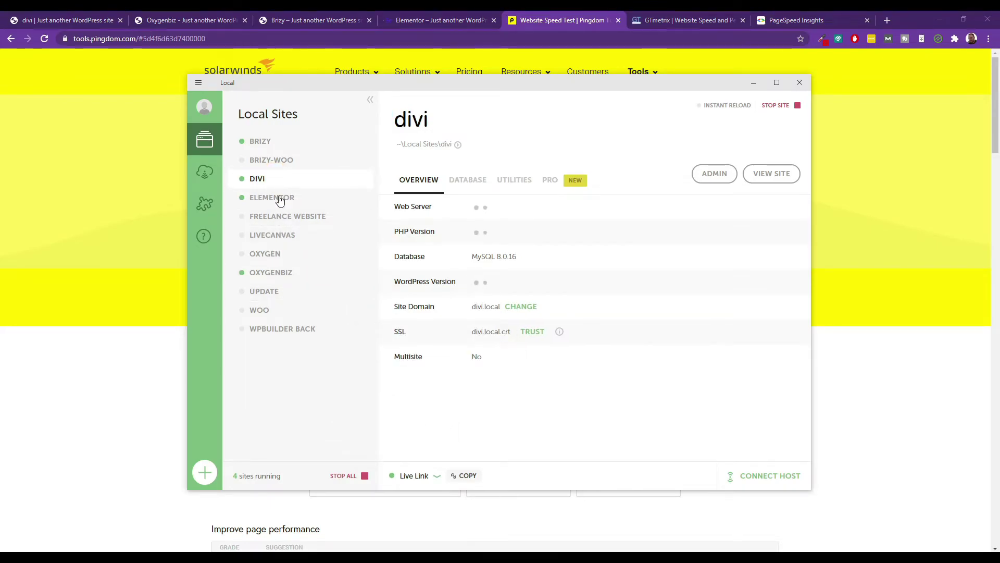
click(280, 196)
click(437, 475)
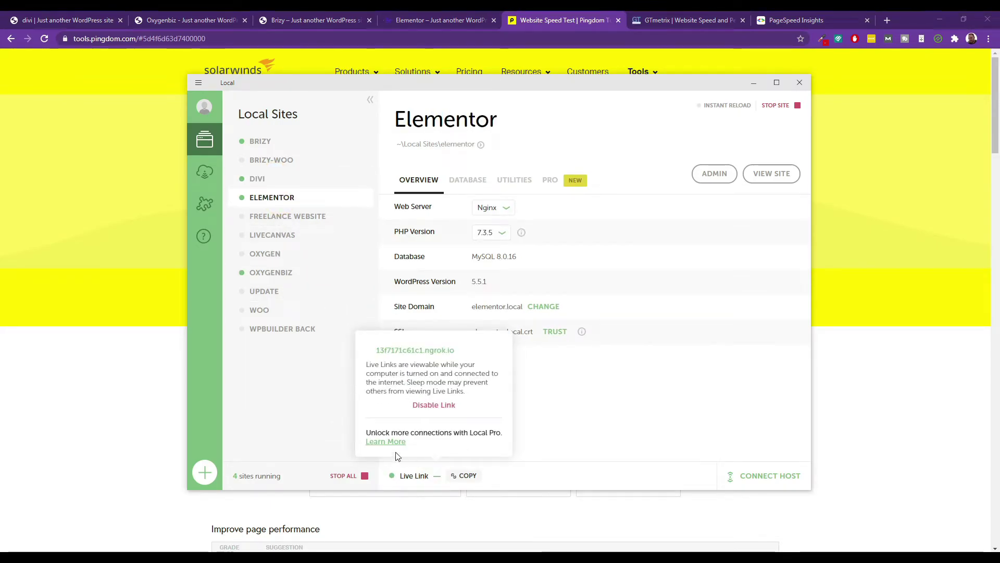
click(433, 405)
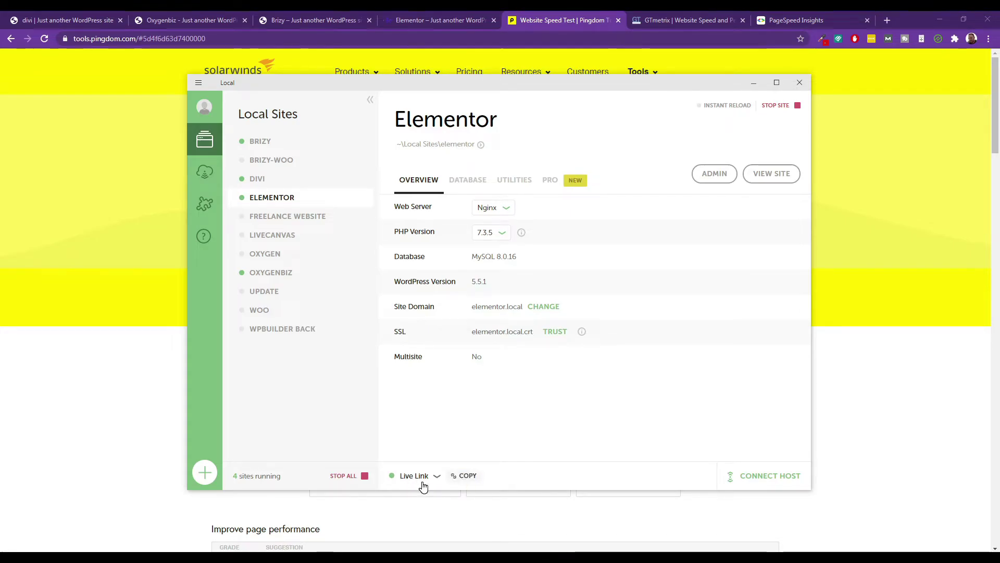
click(467, 476)
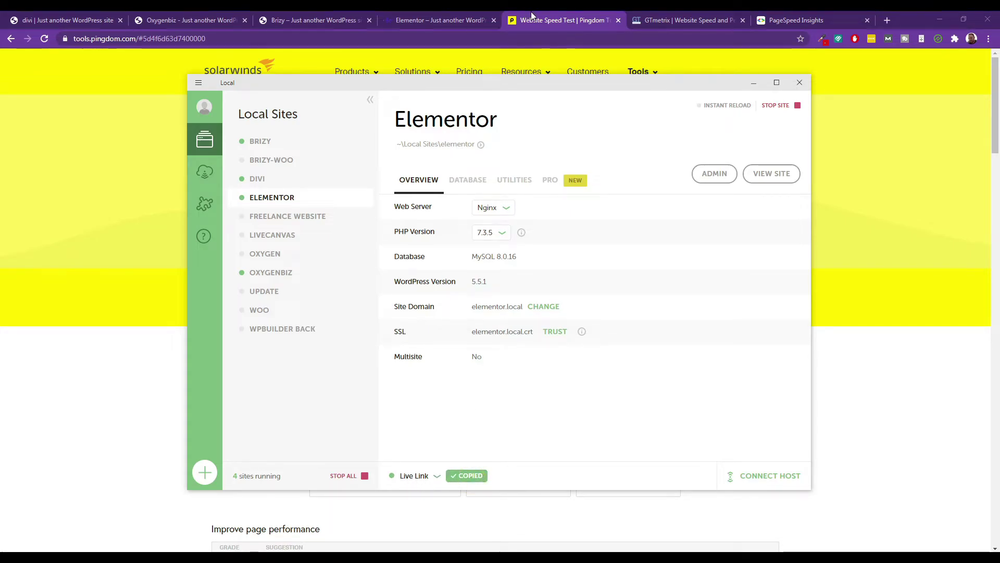
- Analyze the regenerated Elementor live link, 1ea3879f10eb.ngrok.io, in PageSpeed Insights
click(640, 17)
click(803, 22)
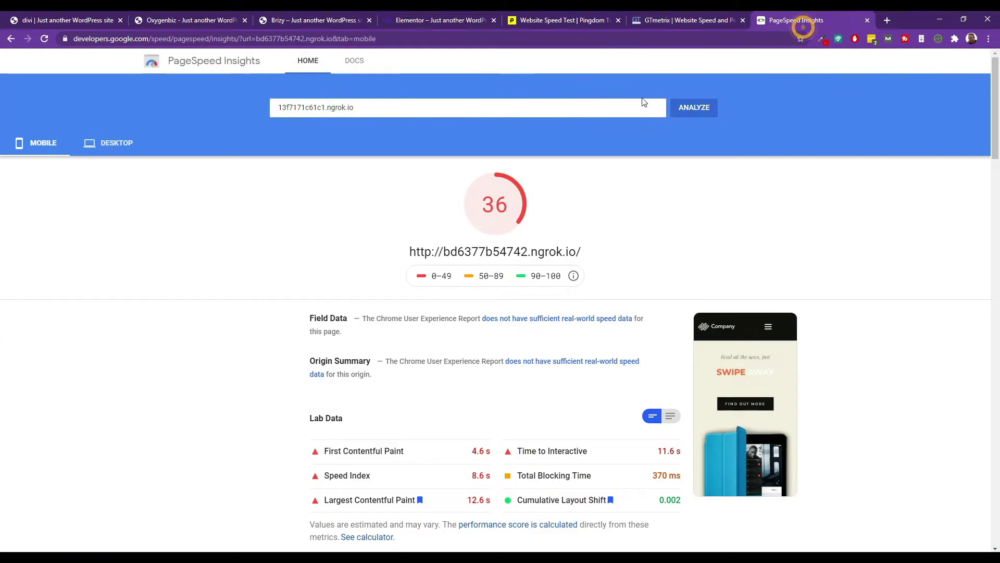
triple_click(431, 107)
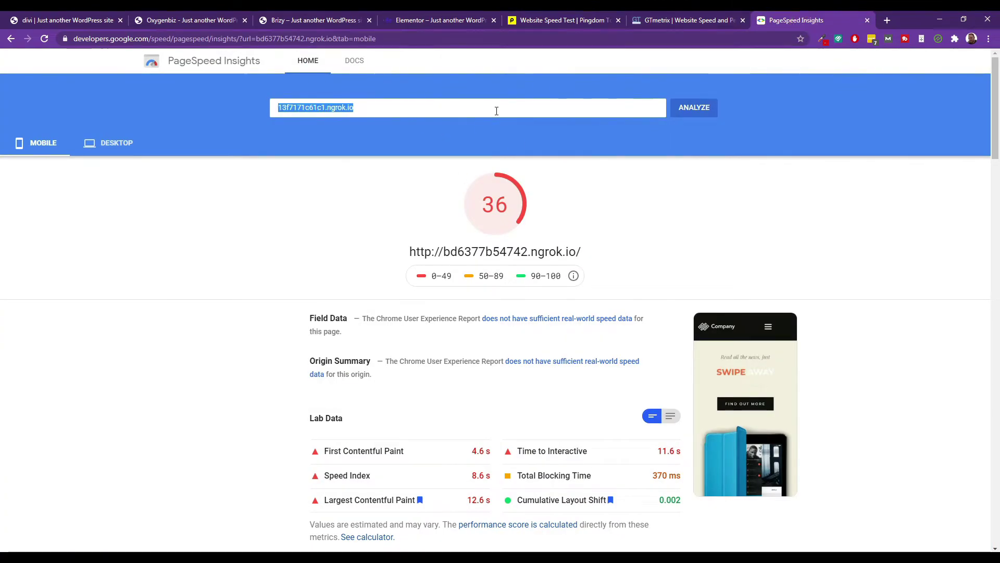
key(ctrl+v)
click(694, 108)
- Start a GTmetrix test of the Elementor live link 1ea3879f10eb.ngrok.io
click(677, 20)
click(345, 275)
key(ctrl+v)
click(739, 271)
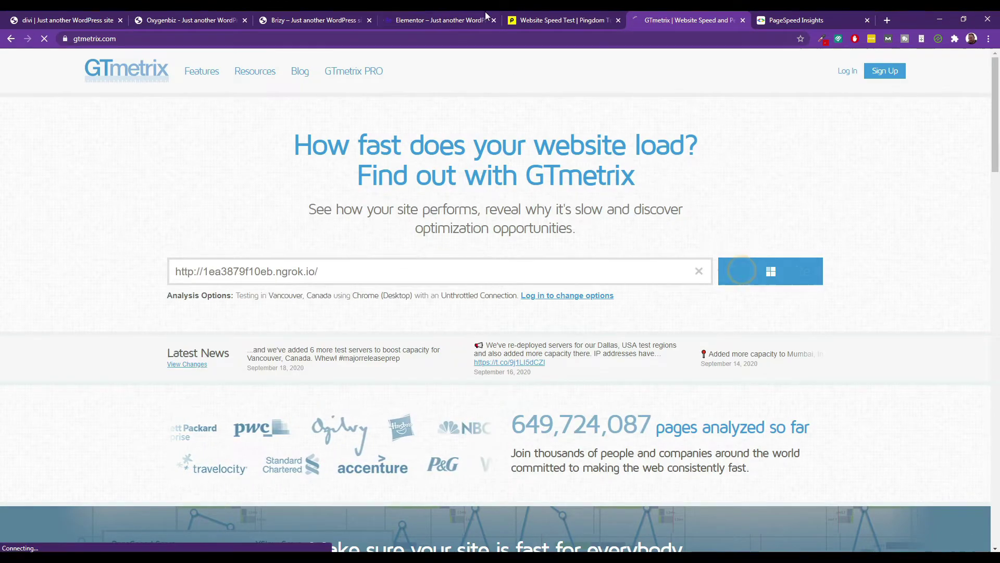
- Run a Pingdom test on the regenerated Elementor live link, and check the progress of the GTmetrix and PageSpeed Insights analyses
click(561, 21)
triple_click(431, 217)
key(ctrl+v)
click(678, 217)
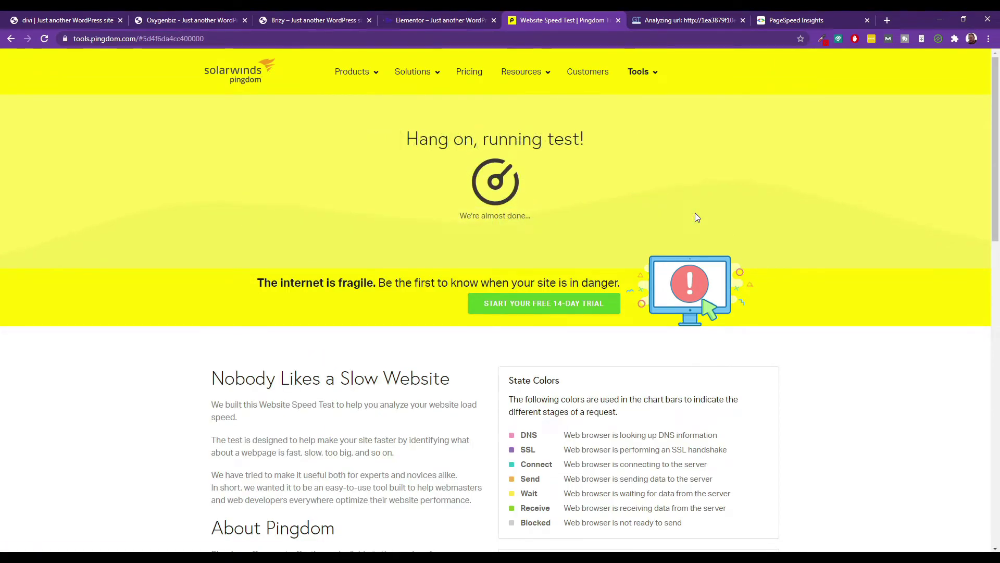
click(713, 17)
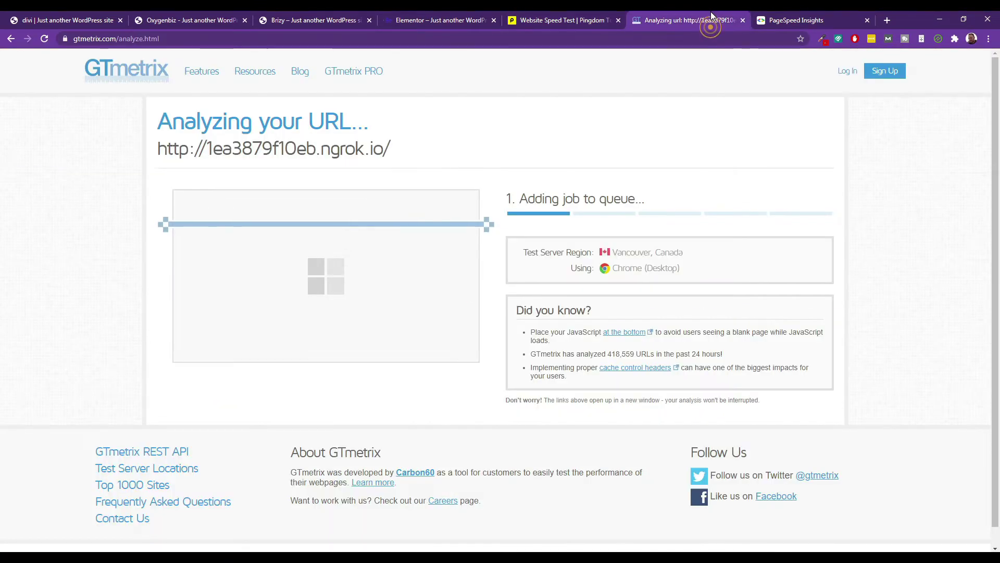
click(808, 12)
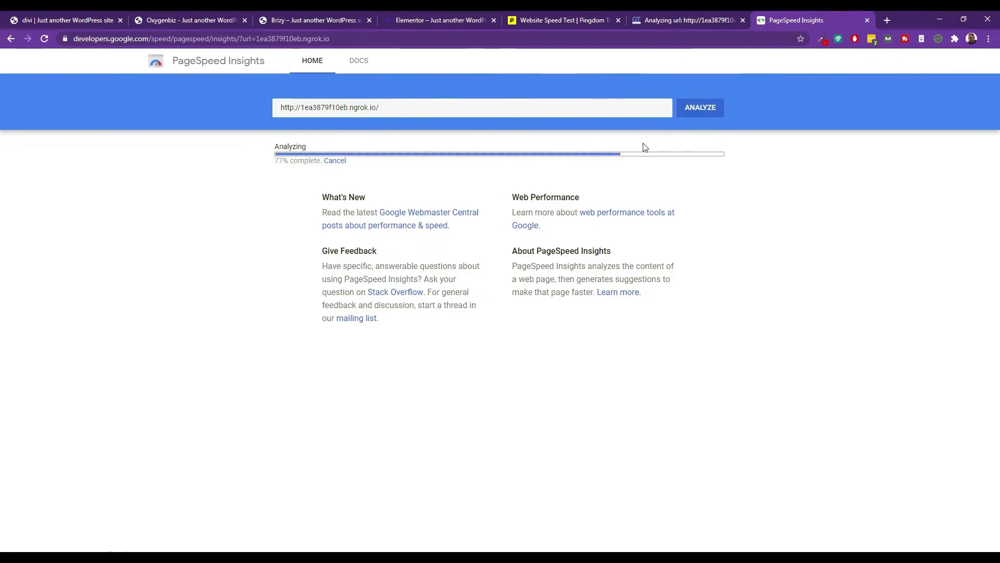
- Look through the Elementor demo homepage's layout and content, and return to its beginning
click(424, 12)
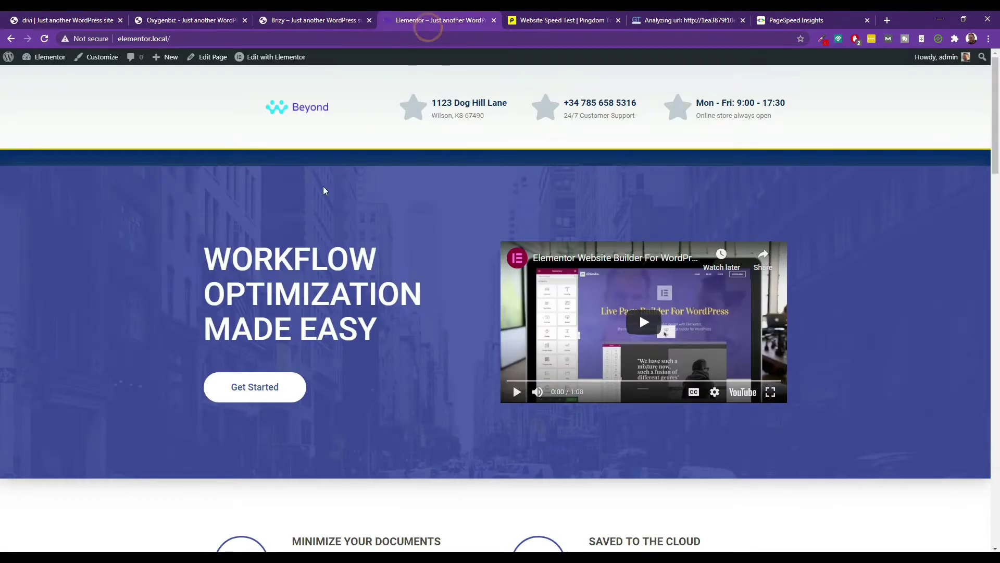
scroll(268, 246, down, 12)
scroll(268, 246, up, 8)
scroll(269, 252, up, 3)
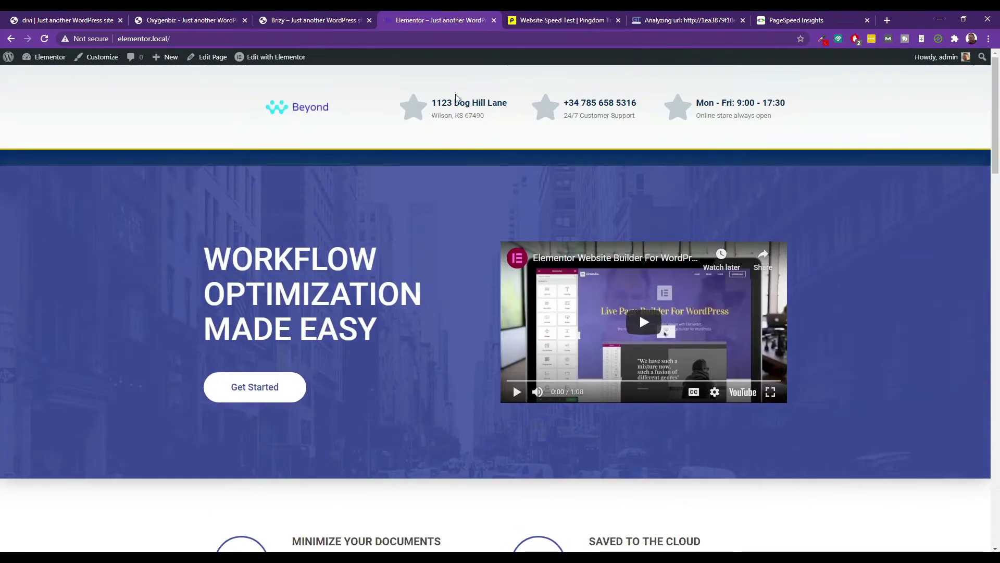
scroll(416, 167, down, 4)
scroll(388, 184, up, 4)
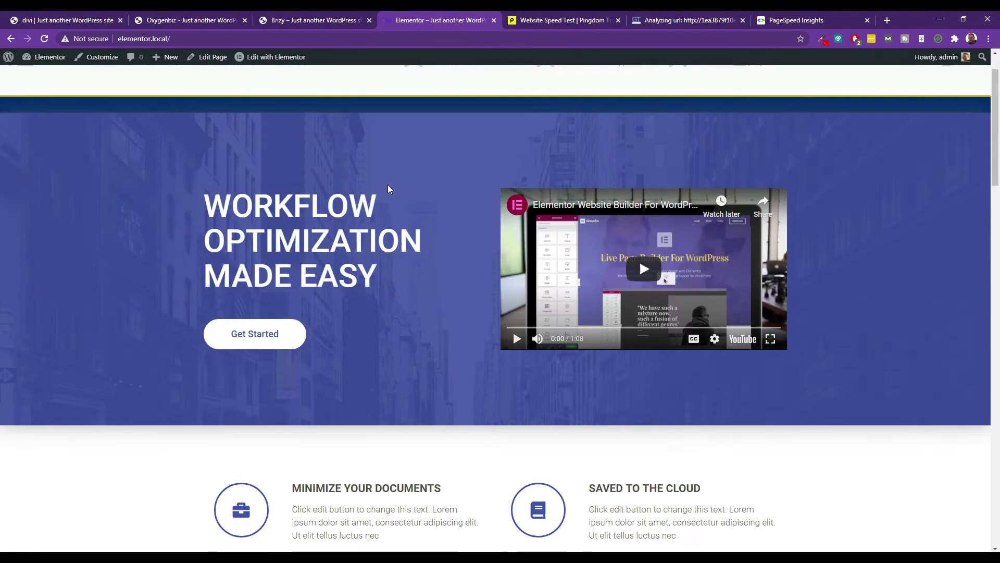
- Compare the Oxygen, Divi and Brizy demo homepages, looking through the Brizy page's sections and images
click(323, 21)
click(211, 15)
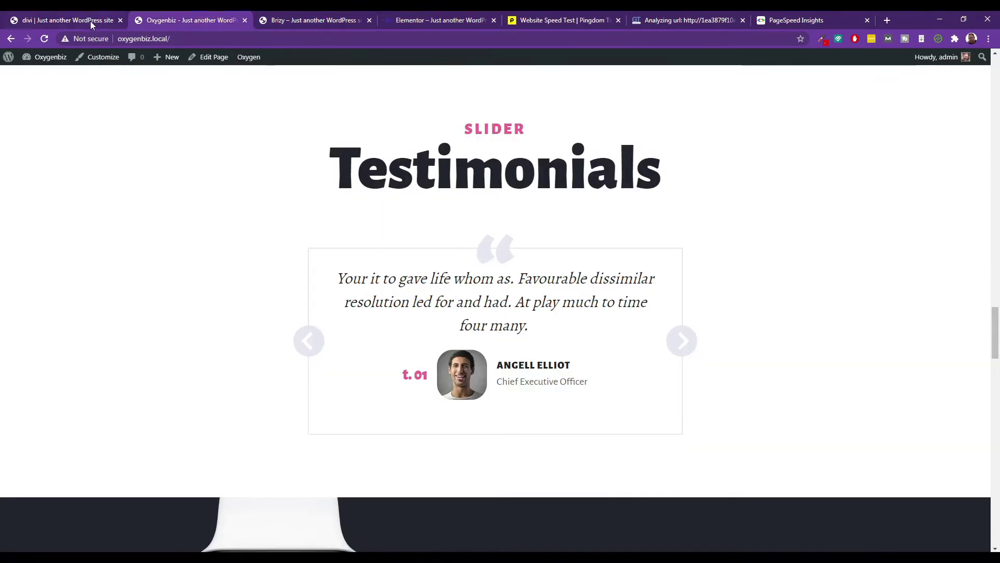
click(79, 20)
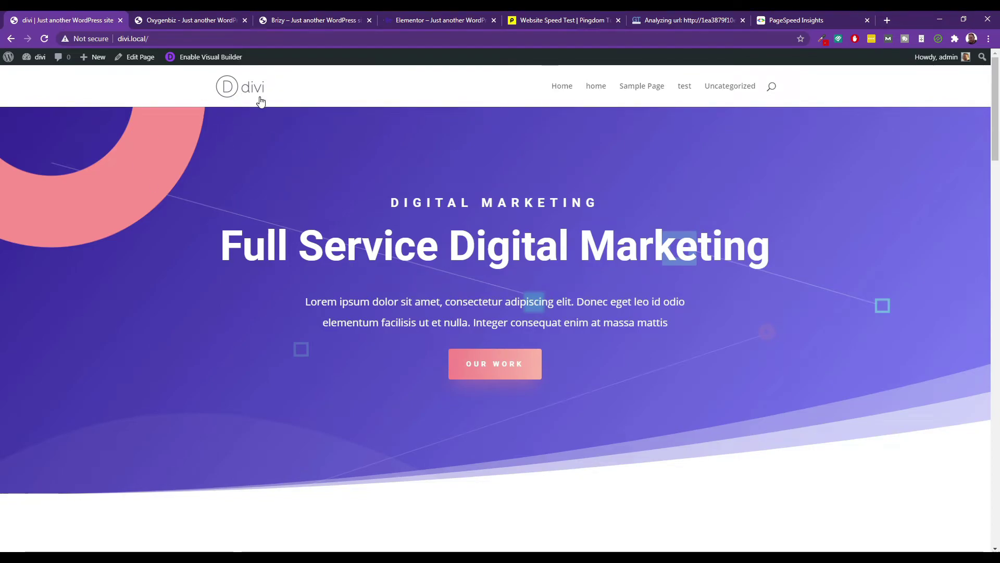
scroll(272, 160, down, 1)
click(208, 20)
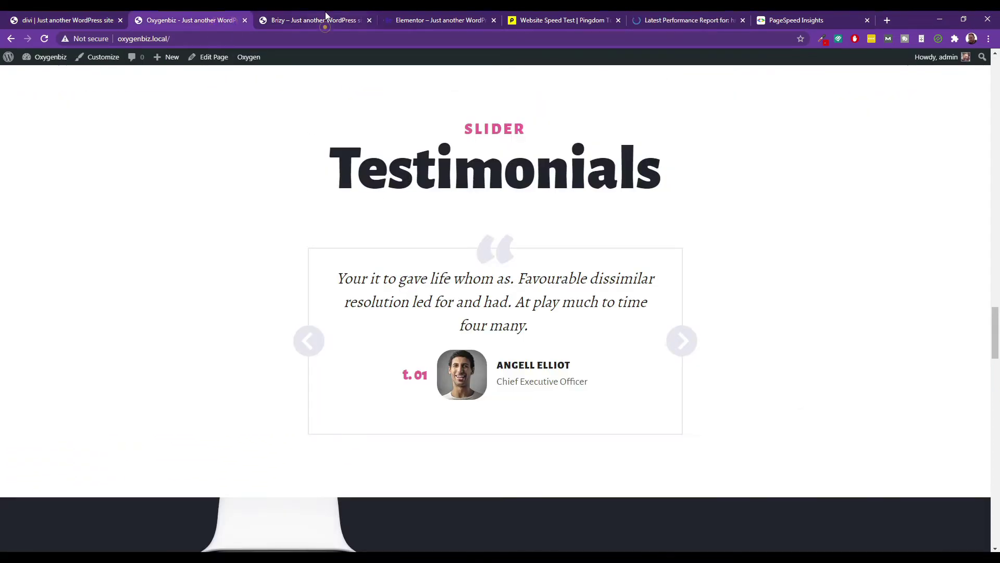
click(323, 20)
scroll(279, 214, down, 15)
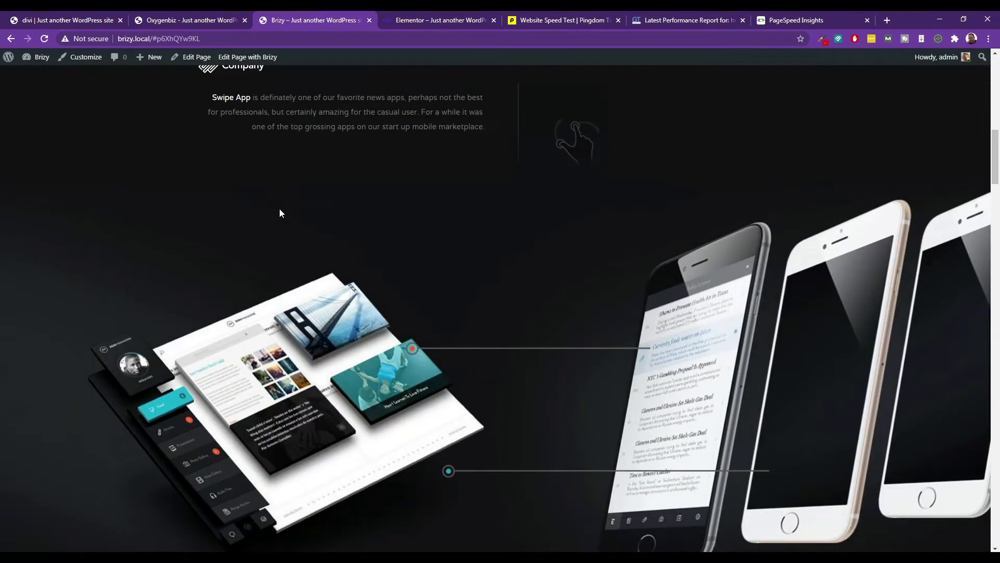
scroll(280, 226, up, 15)
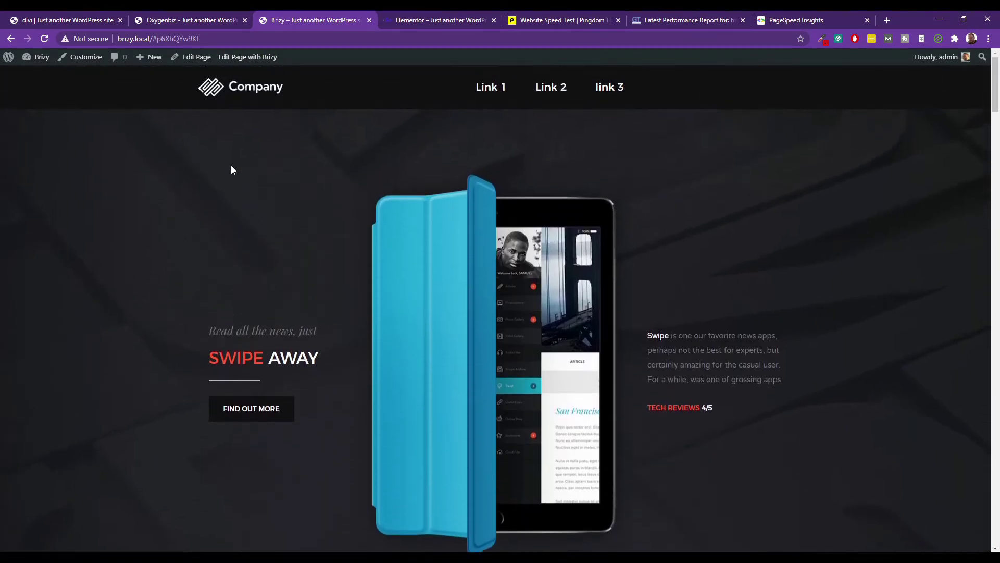
- Look through the Oxygen demo homepage up to its beginning, and show the Elementor homepage again
click(162, 19)
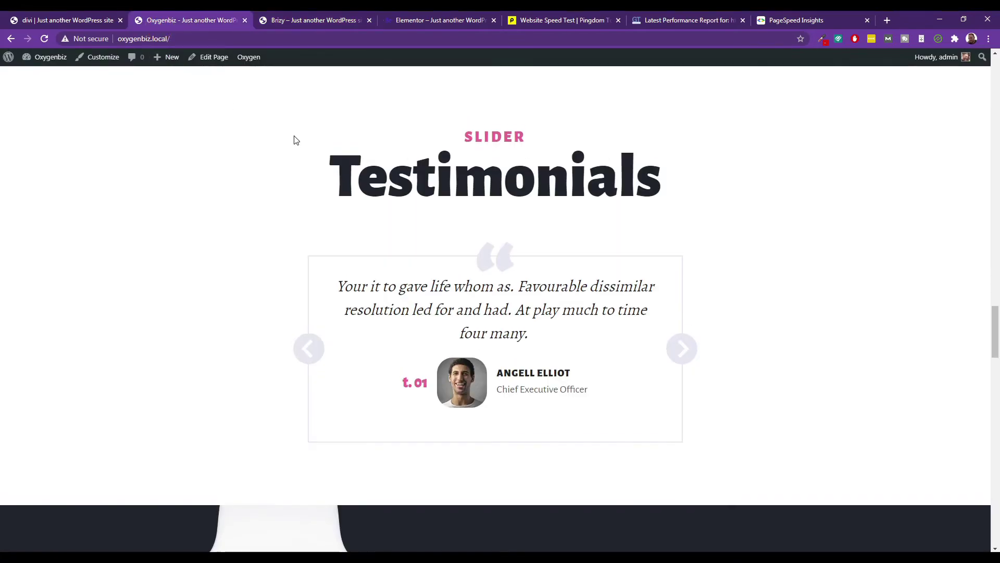
scroll(293, 138, down, 10)
scroll(290, 137, up, 5)
scroll(290, 134, up, 15)
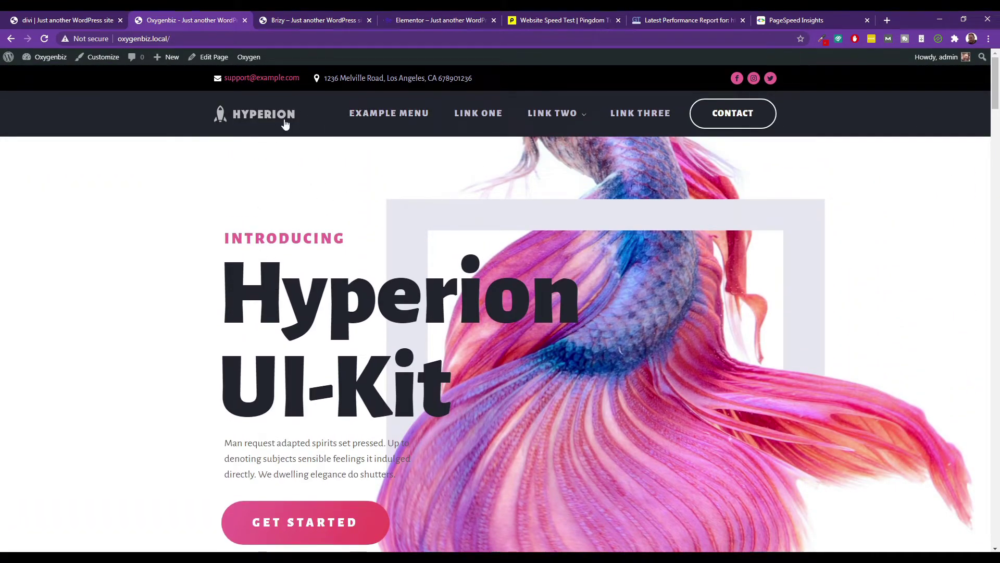
click(402, 19)
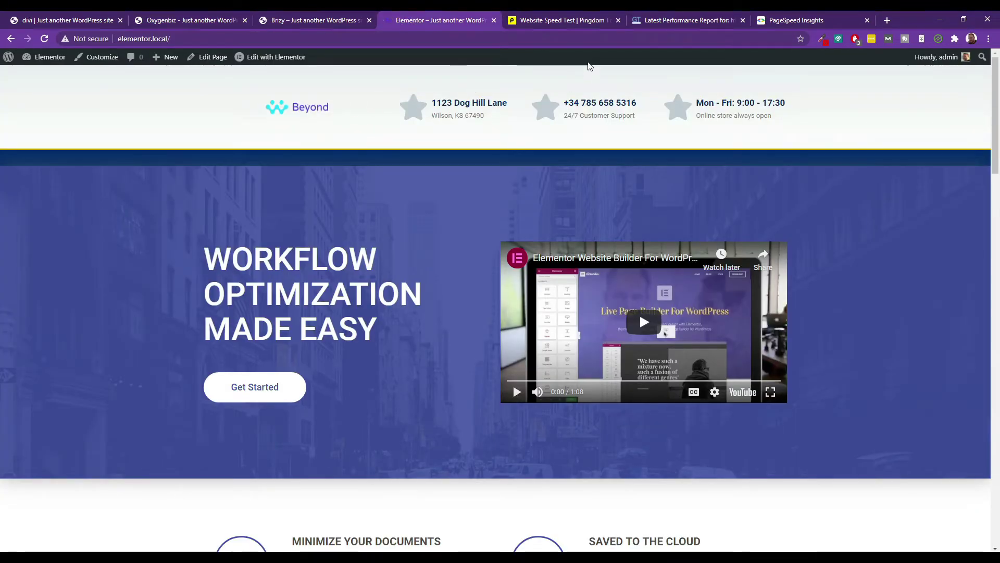
- Review the Elementor page's Pingdom and GTmetrix results and its mobile and desktop PageSpeed Insights scores
click(543, 12)
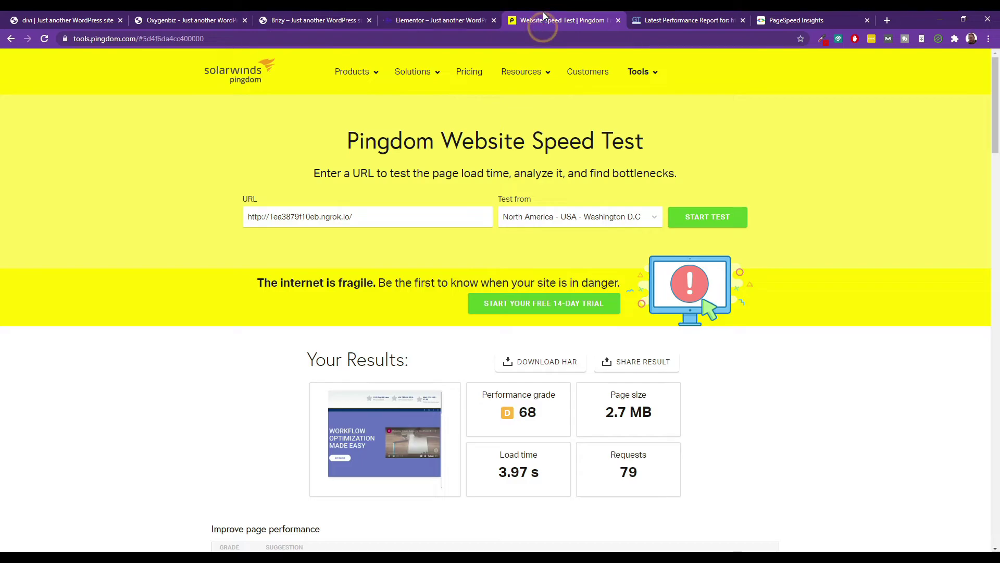
click(677, 15)
click(814, 15)
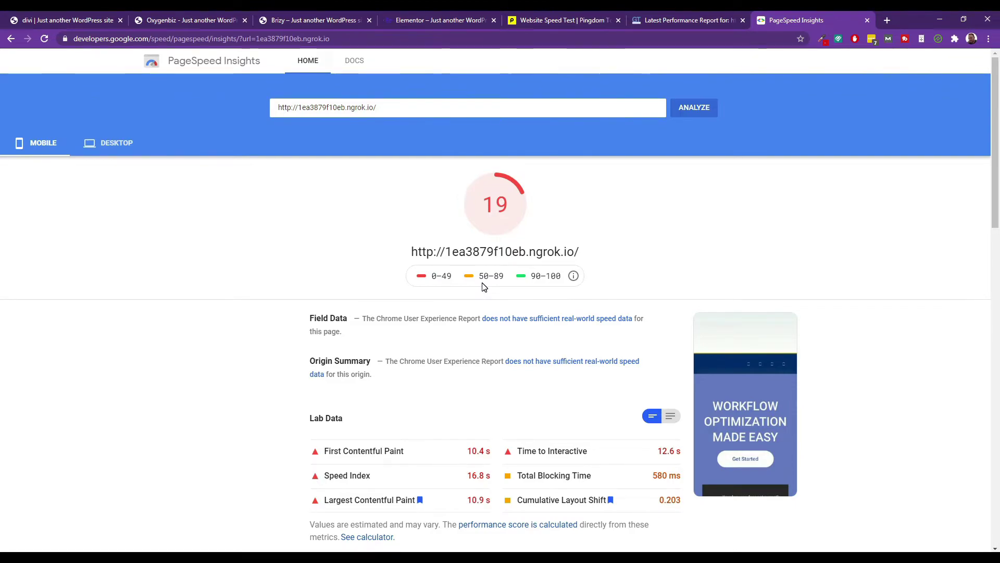
click(114, 145)
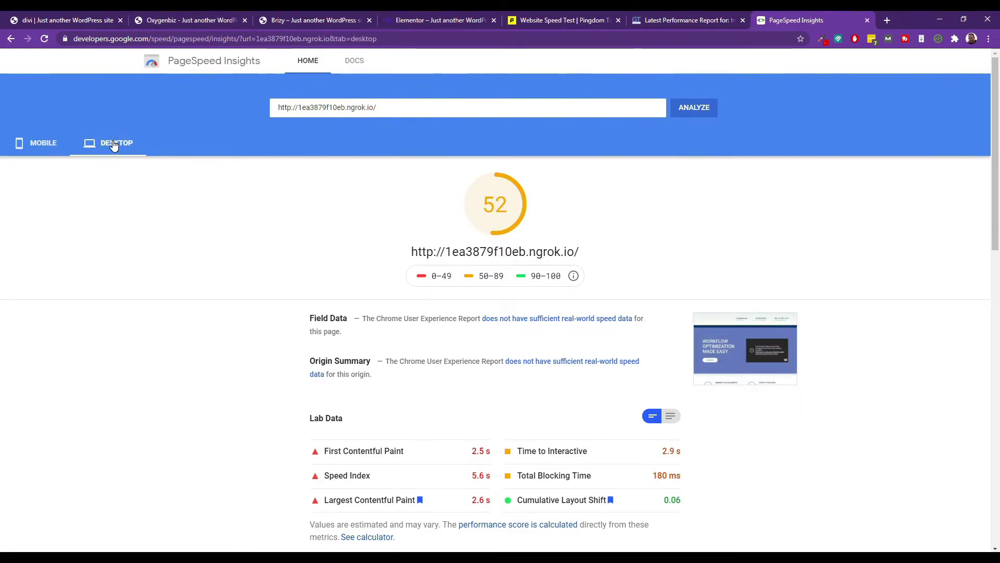
- Examine the desktop opportunities for reducing initial server response time and removing unused JavaScript in PageSpeed Insights
scroll(458, 271, down, 8)
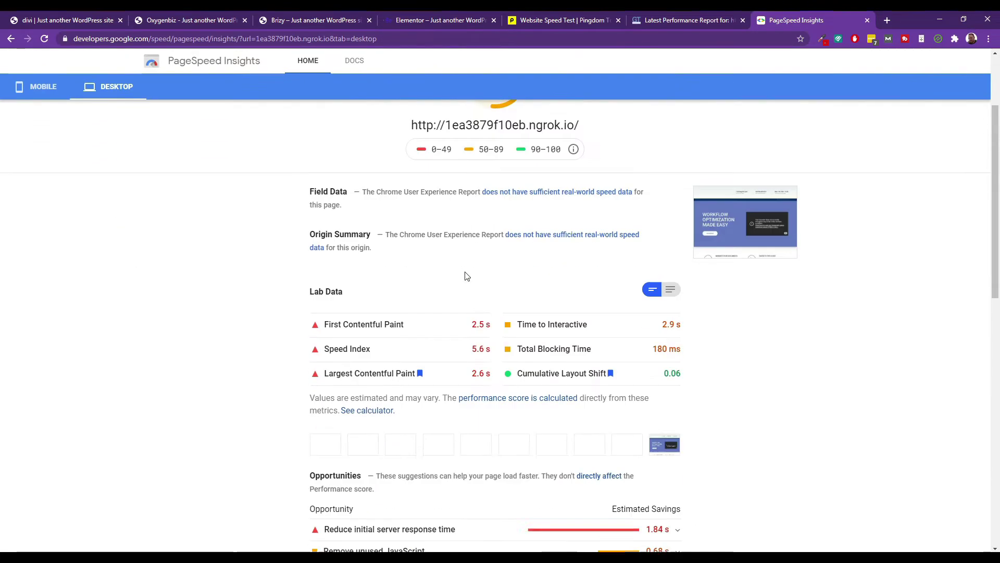
scroll(467, 276, down, 1)
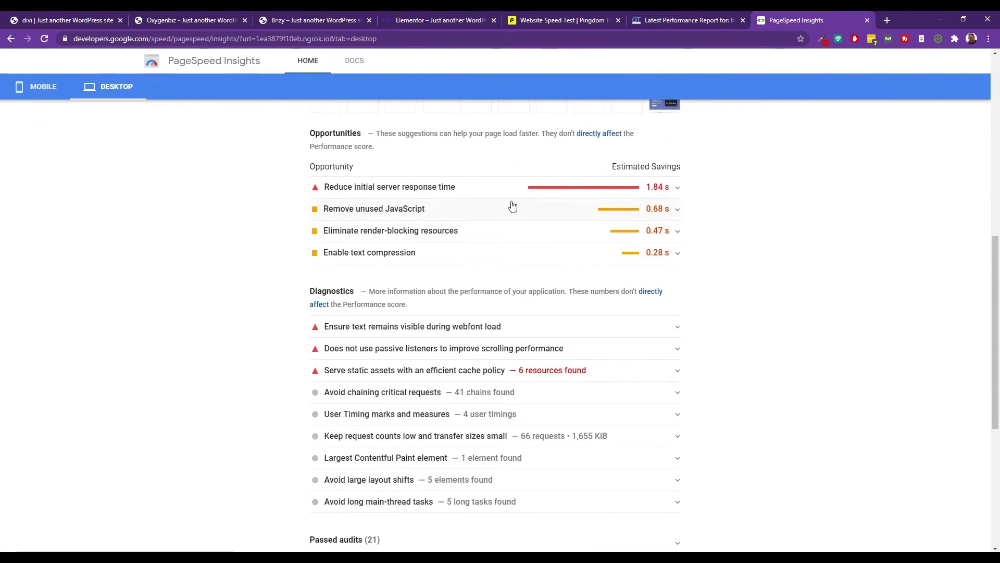
click(659, 186)
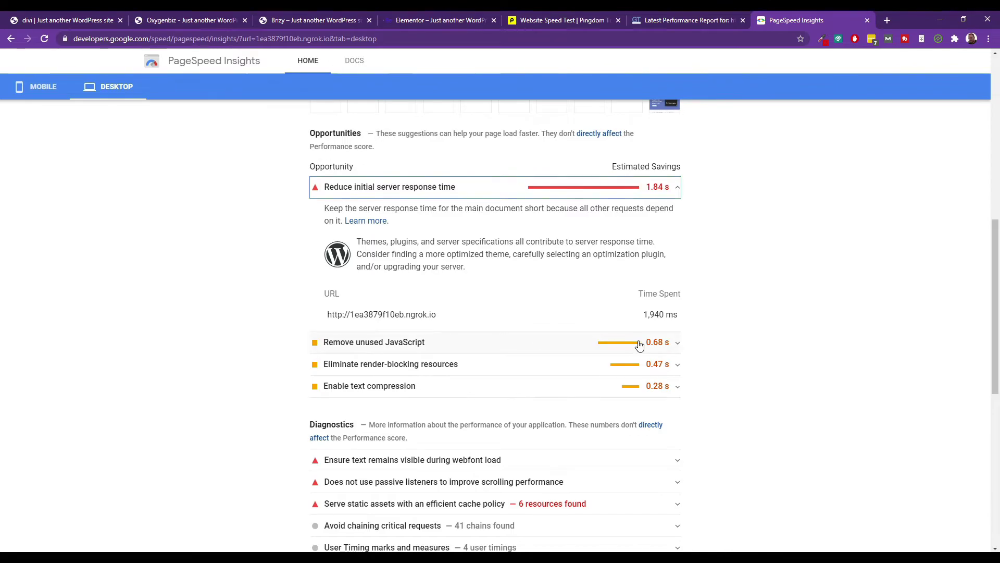
click(552, 344)
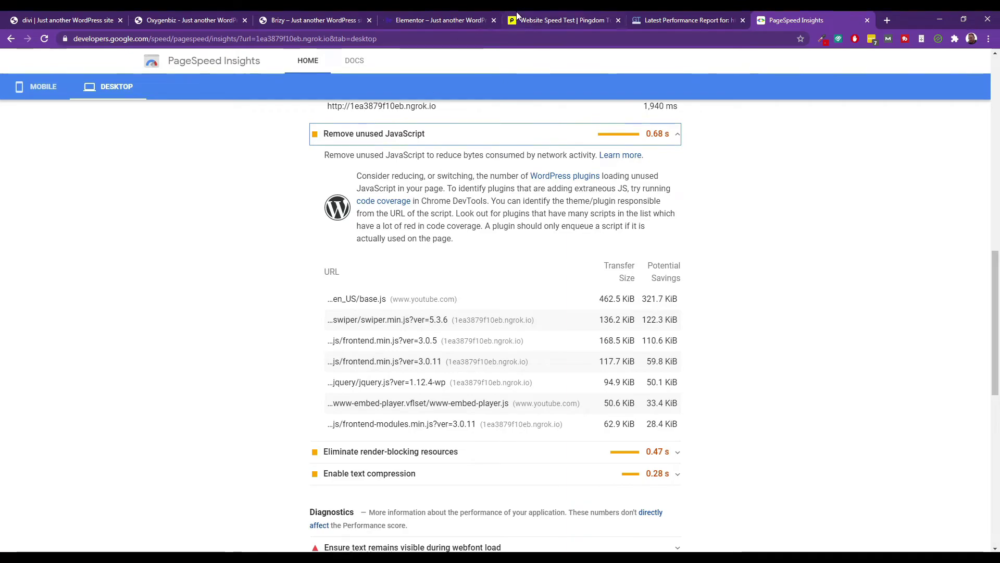
click(435, 26)
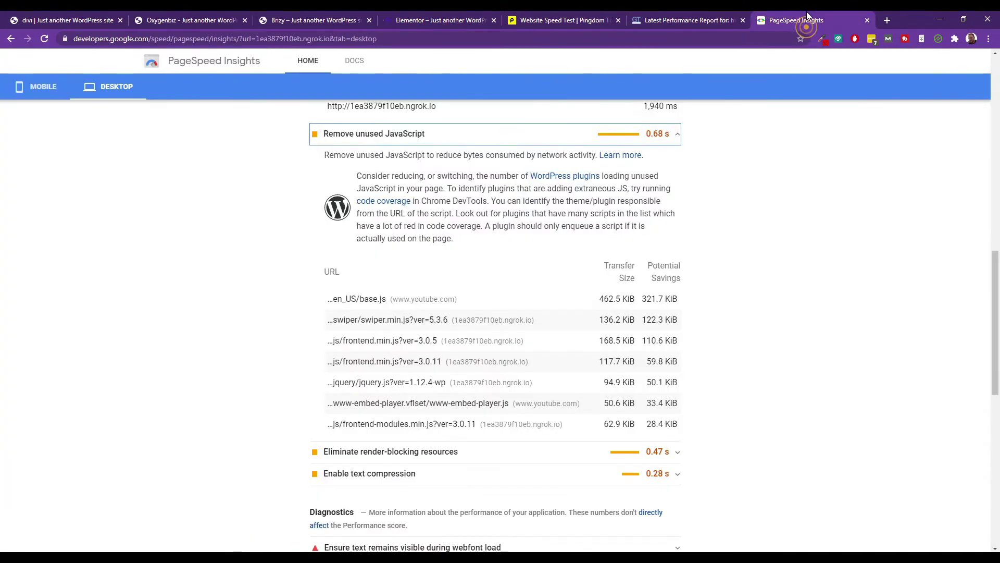
click(802, 20)
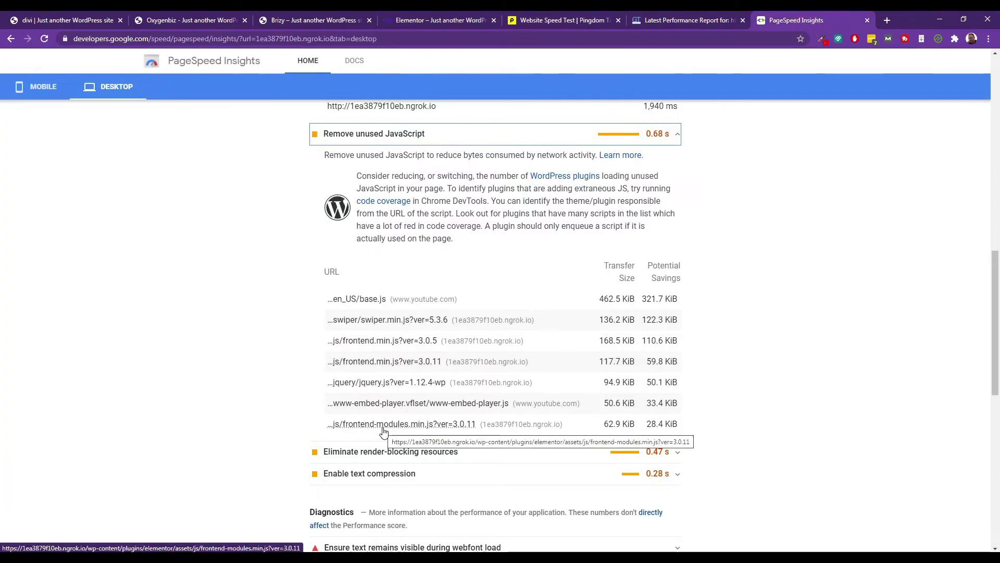
- Expand the Eliminate render-blocking resources opportunity and examine its list of stylesheets
click(389, 452)
scroll(416, 377, down, 5)
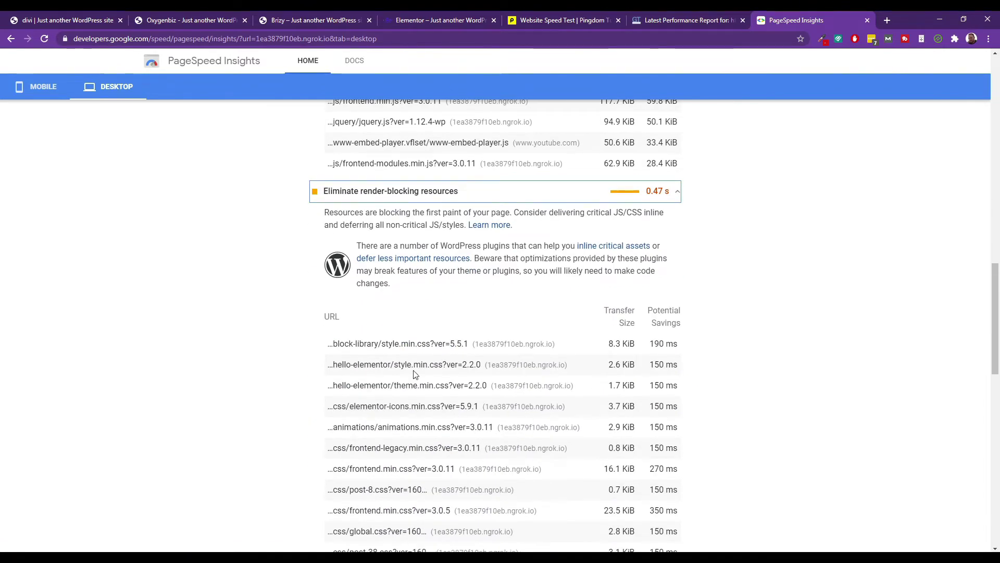
scroll(417, 377, down, 7)
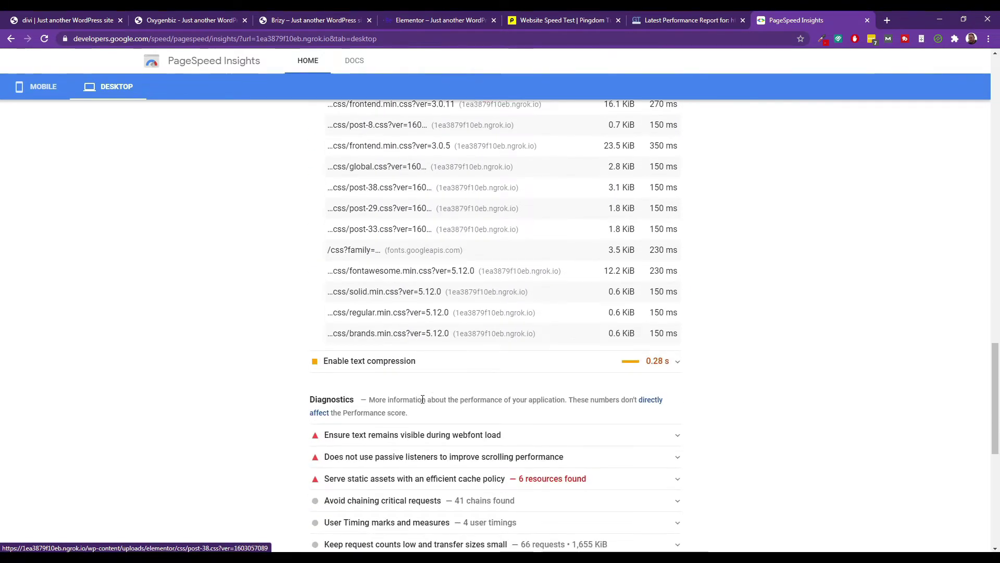
scroll(423, 399, up, 1)
scroll(417, 396, up, 1)
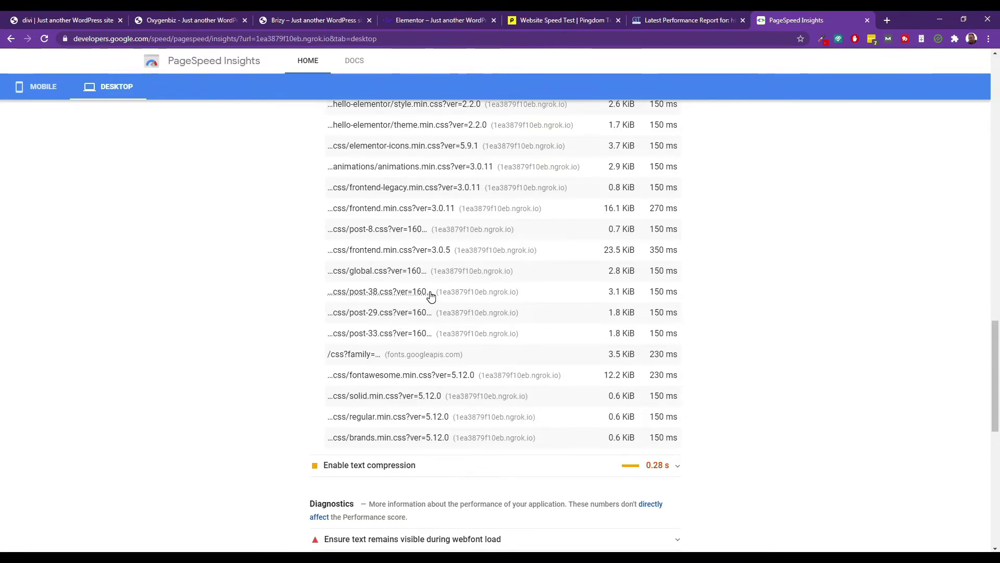
scroll(430, 296, up, 2)
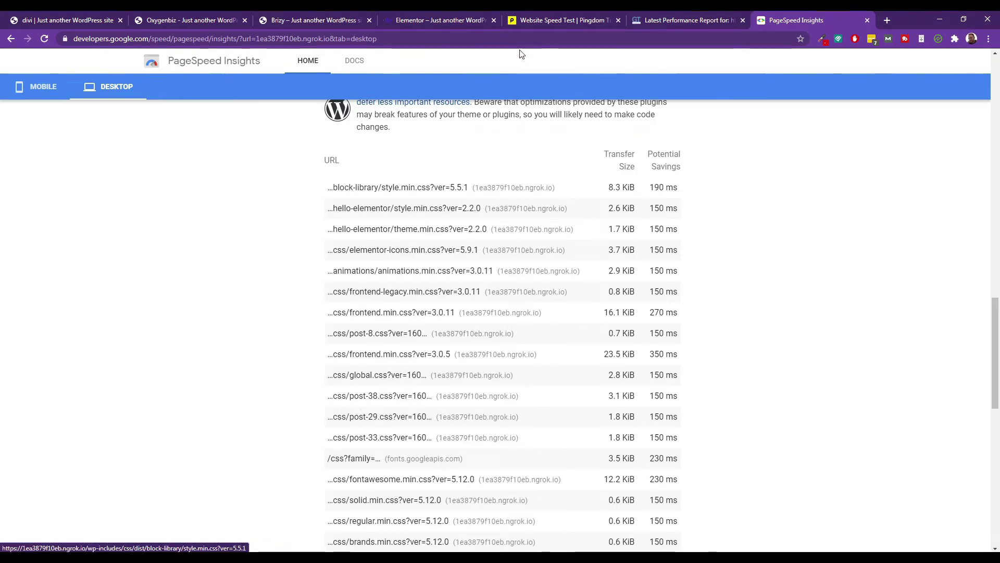
- Look through the Elementor demo homepage from the header to the footer, including its pricing plans and frequently asked questions
click(423, 11)
scroll(460, 370, down, 15)
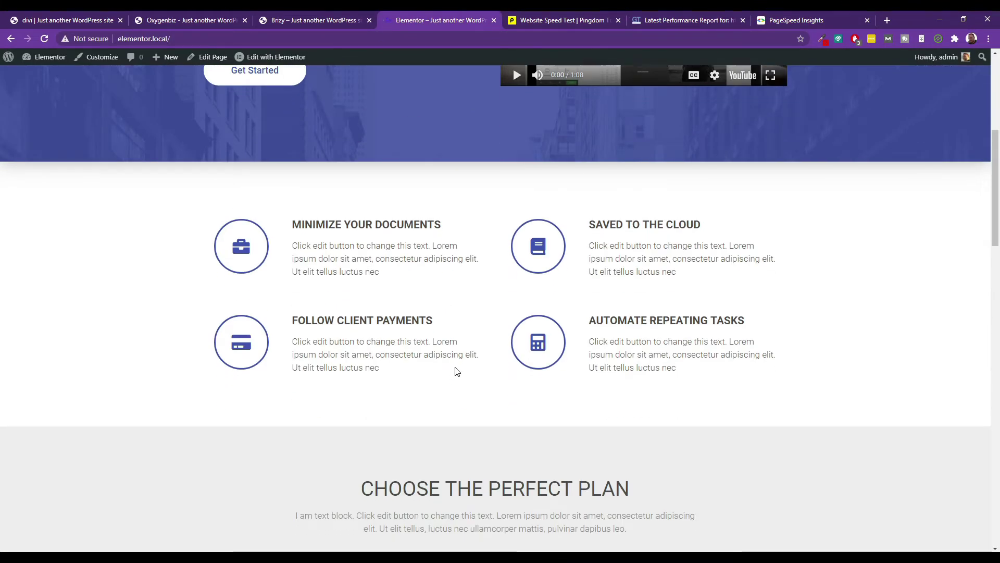
scroll(455, 371, down, 15)
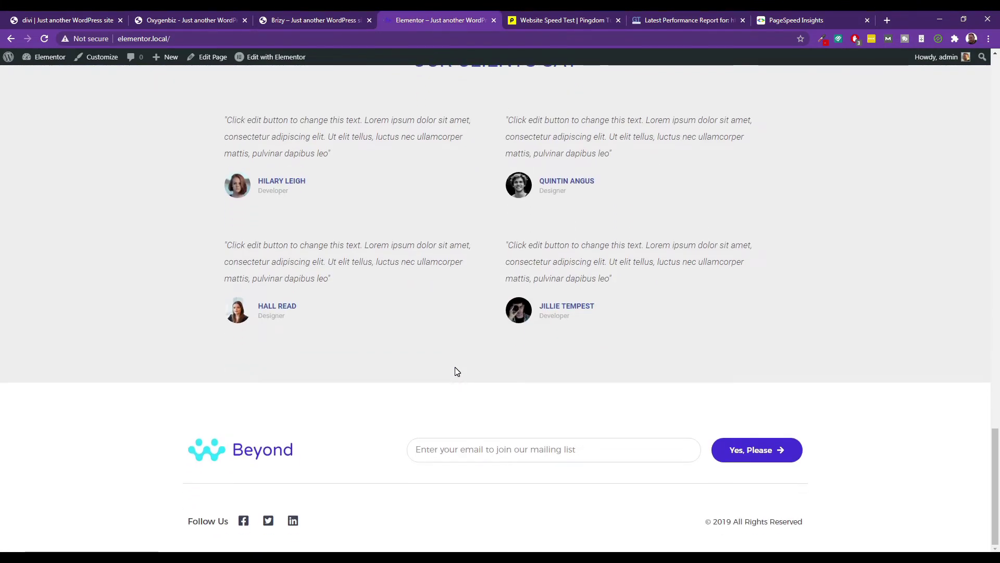
scroll(457, 372, up, 9)
scroll(456, 370, up, 20)
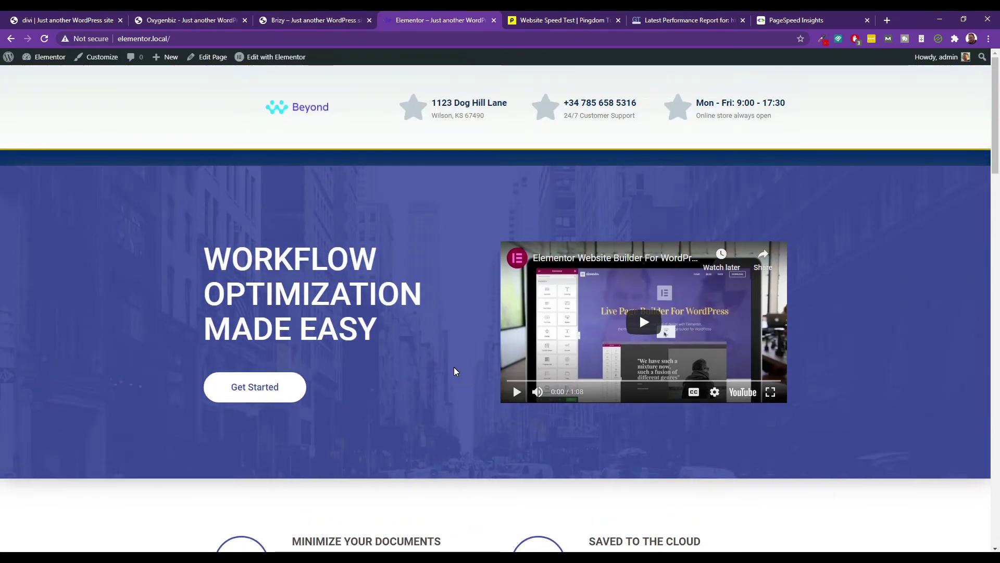
scroll(455, 370, down, 3)
scroll(456, 371, down, 3)
scroll(455, 371, up, 4)
scroll(456, 371, down, 12)
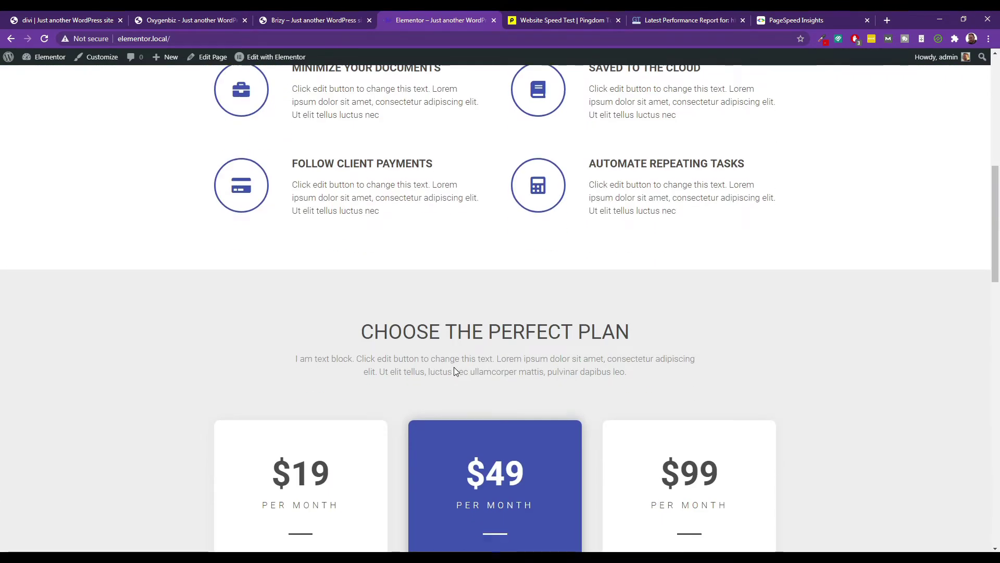
scroll(455, 371, down, 8)
scroll(455, 371, up, 16)
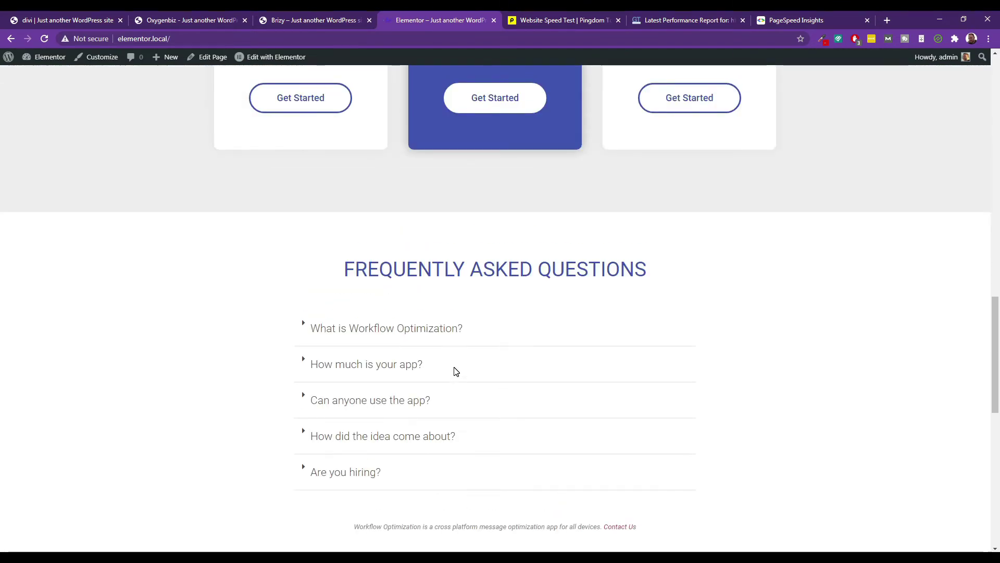
- Check the GTmetrix report, and examine the Enable text compression opportunity in PageSpeed Insights before returning to the score
click(687, 20)
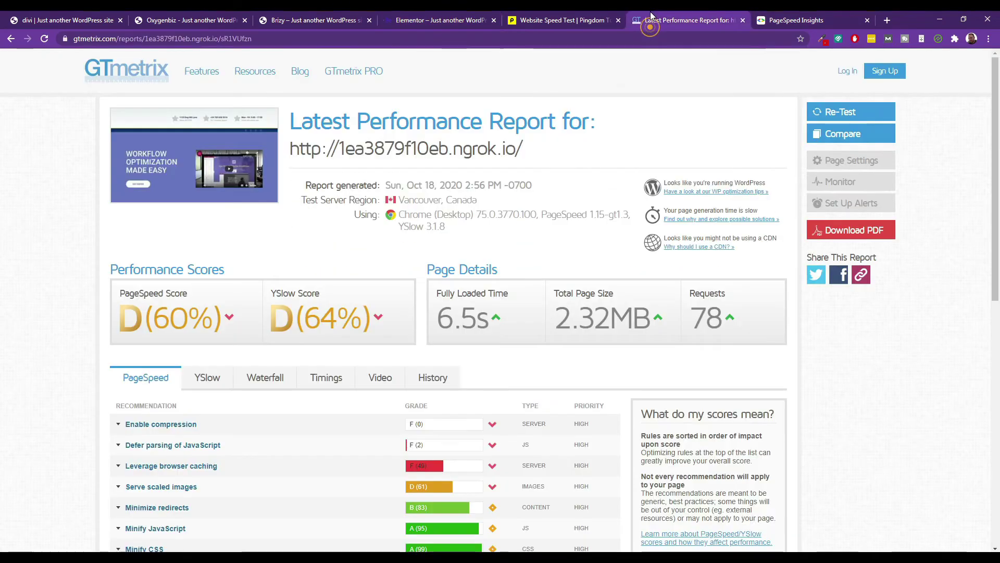
click(821, 23)
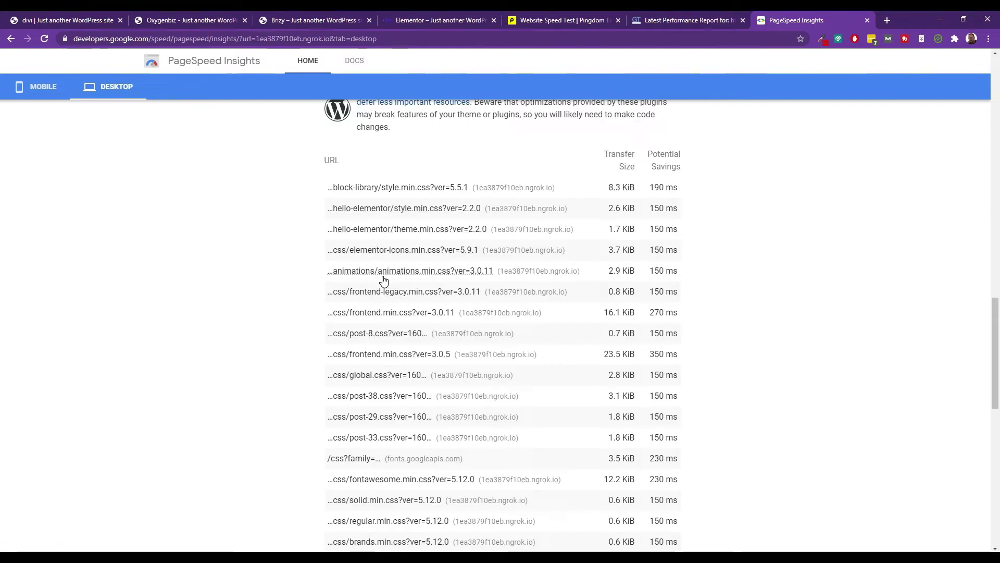
scroll(409, 258, up, 1)
scroll(409, 258, down, 7)
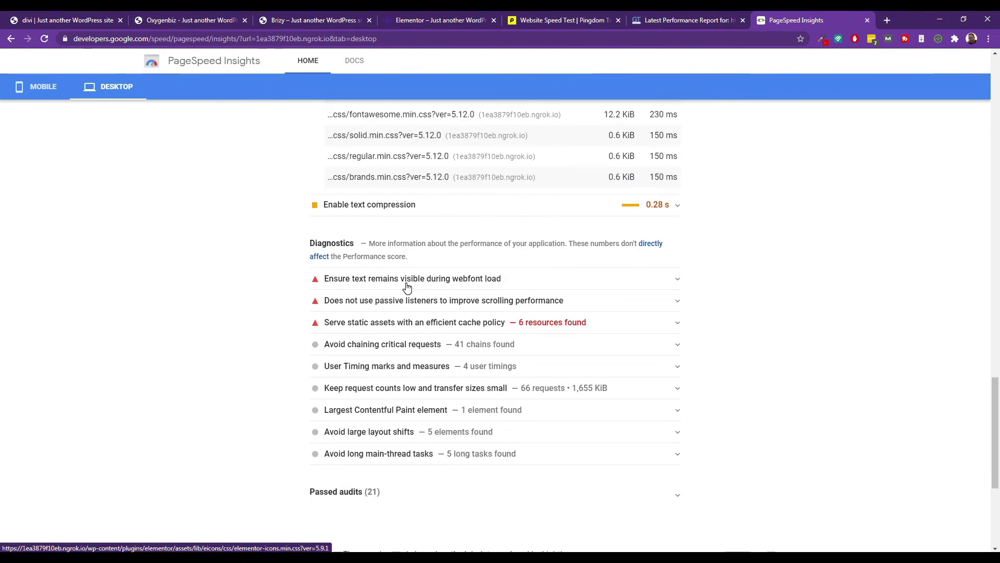
click(371, 203)
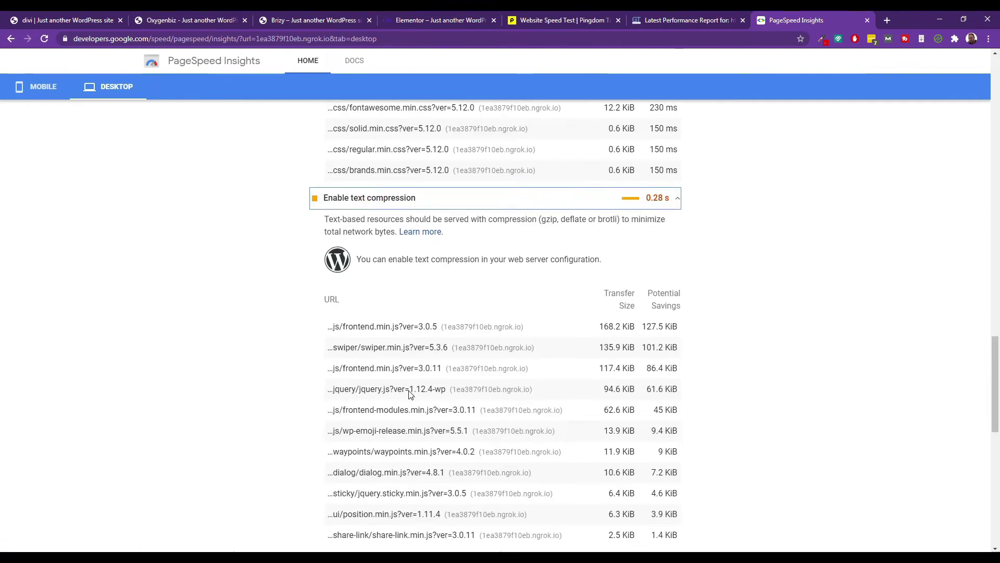
scroll(398, 405, down, 4)
scroll(396, 417, up, 20)
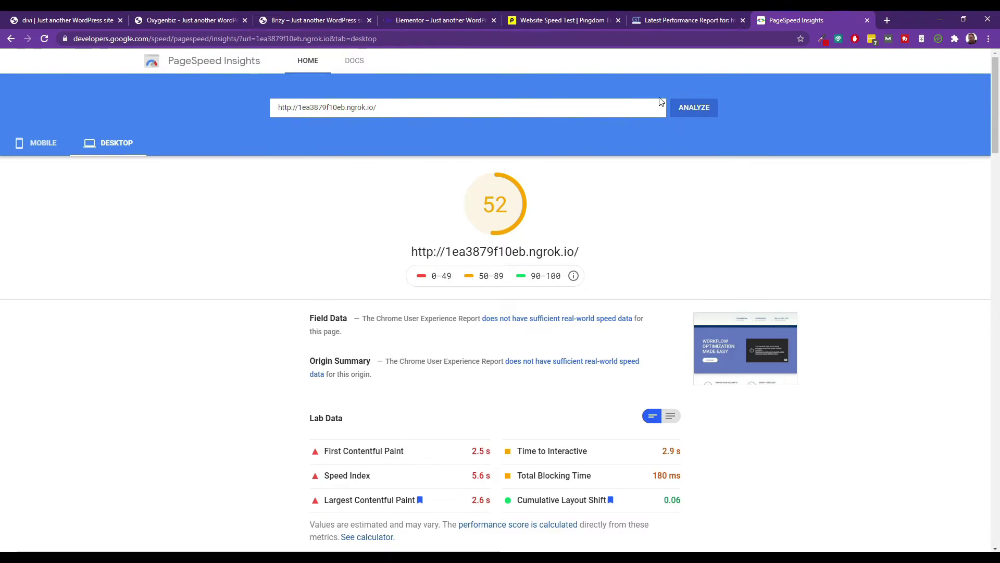
- Examine the Defer parsing of JavaScript recommendation in the GTmetrix report, checking it against the Pingdom results
click(658, 17)
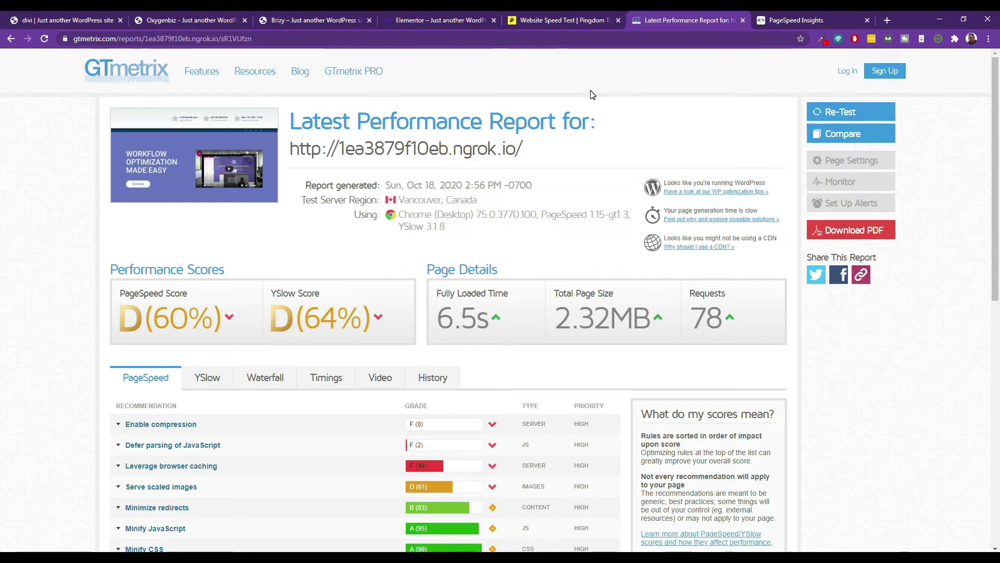
click(211, 445)
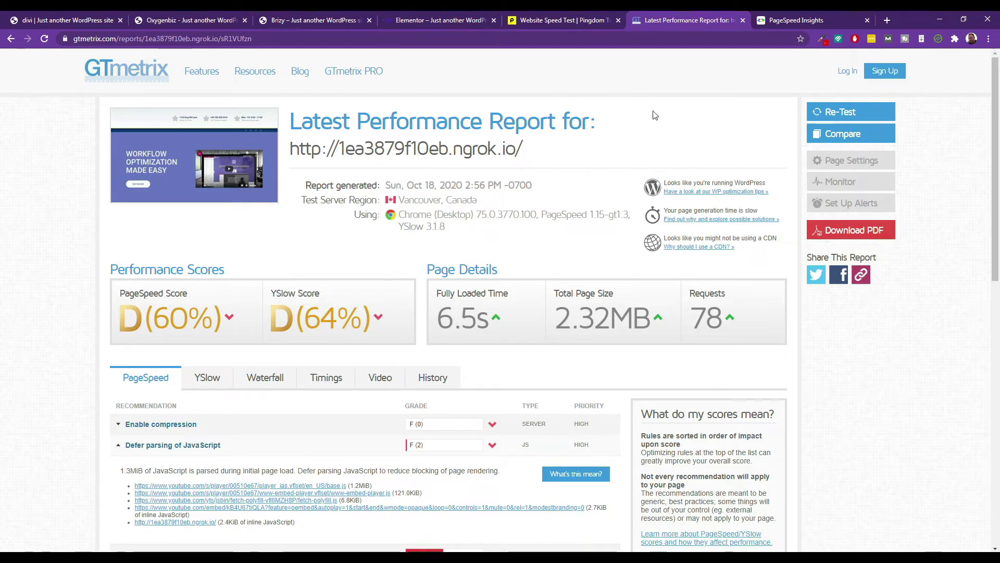
click(575, 19)
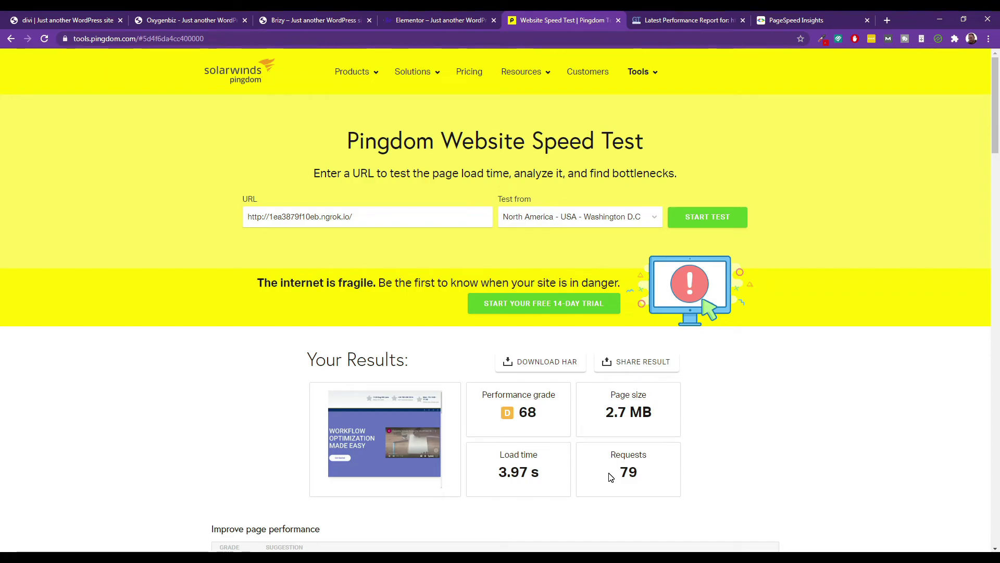
click(686, 19)
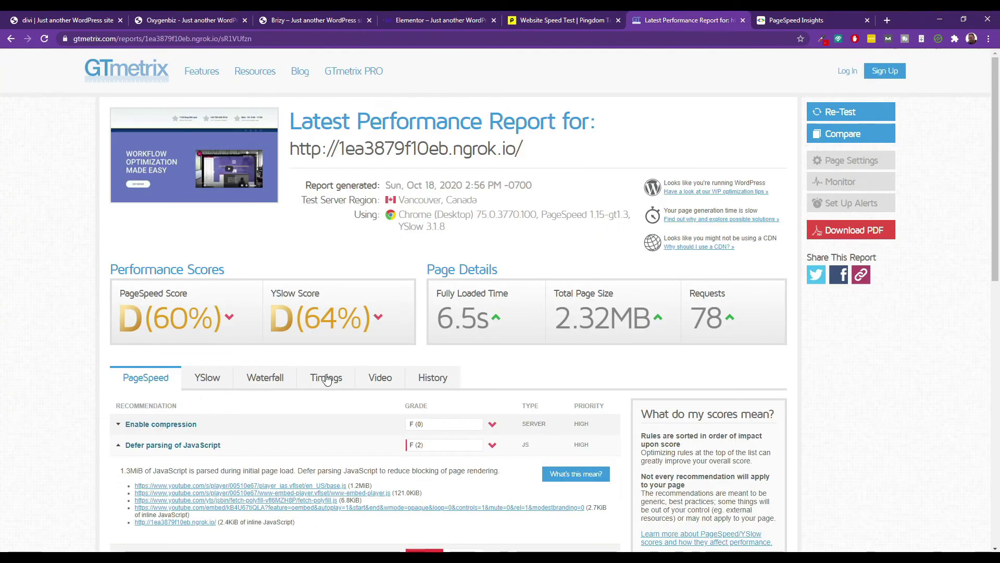
scroll(364, 364, down, 6)
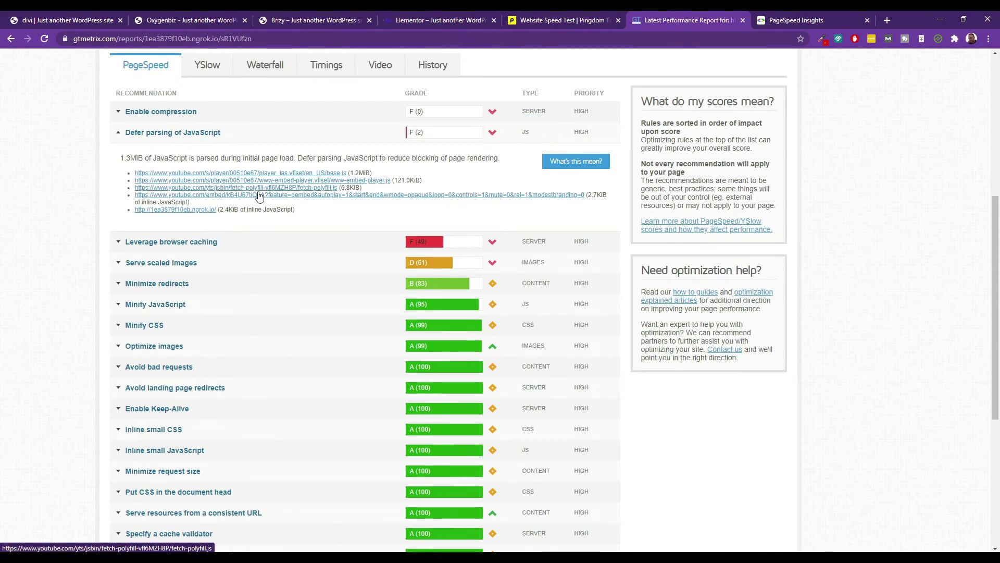
- Look through the Pingdom results for the Elementor page and return to the summary
click(542, 15)
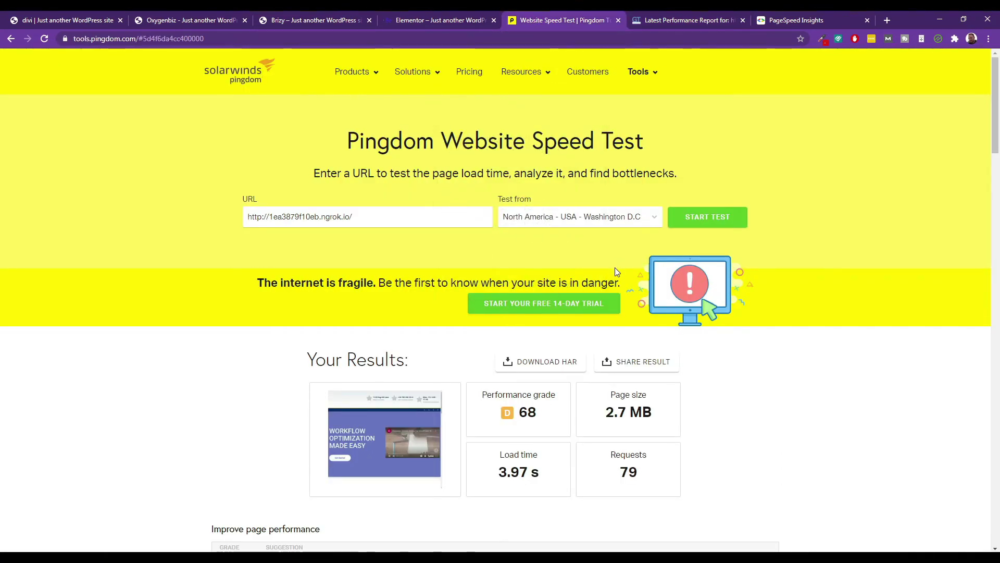
scroll(609, 281, down, 12)
scroll(599, 313, up, 8)
scroll(599, 315, up, 5)
- Look through the Divi demo homepage's sections and back to its beginning, and compare it with the Brizy homepage's device images
click(91, 16)
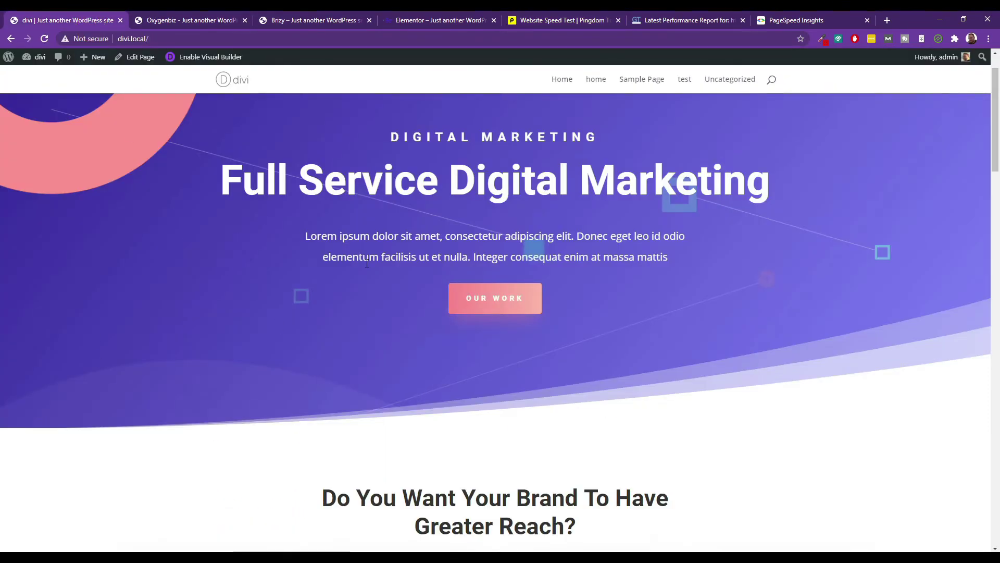
scroll(370, 286, down, 20)
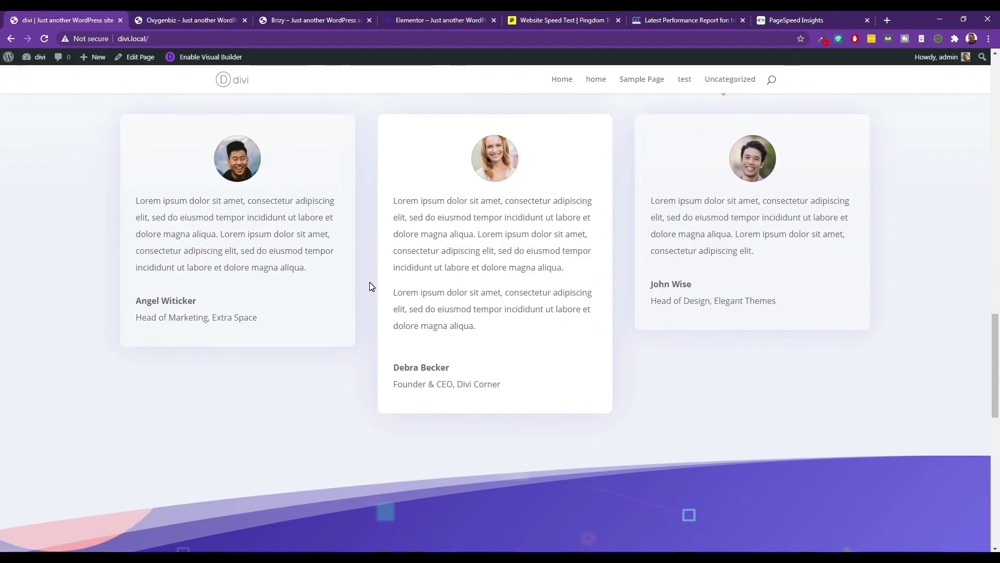
scroll(371, 286, up, 3)
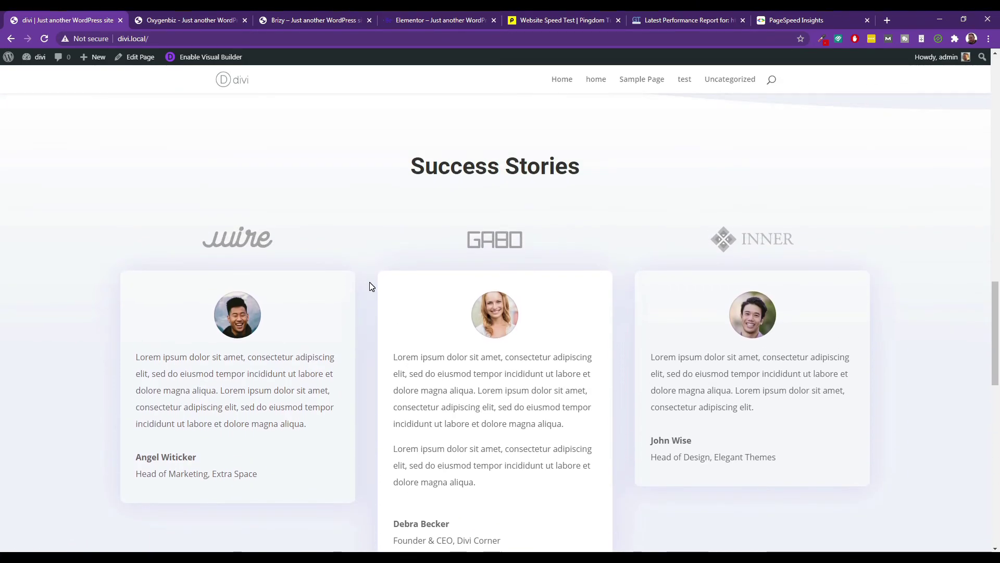
scroll(371, 286, up, 15)
scroll(370, 287, up, 2)
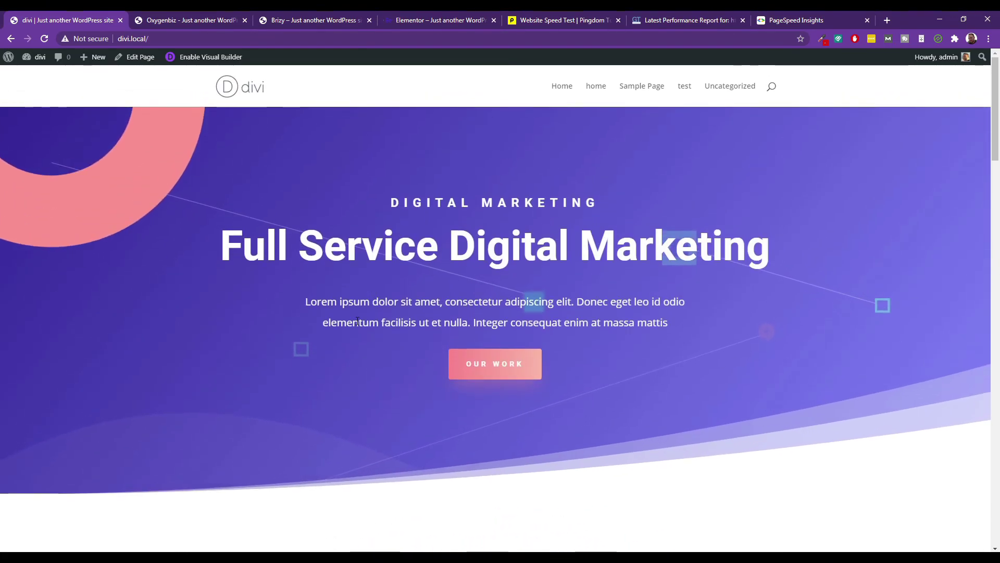
click(320, 20)
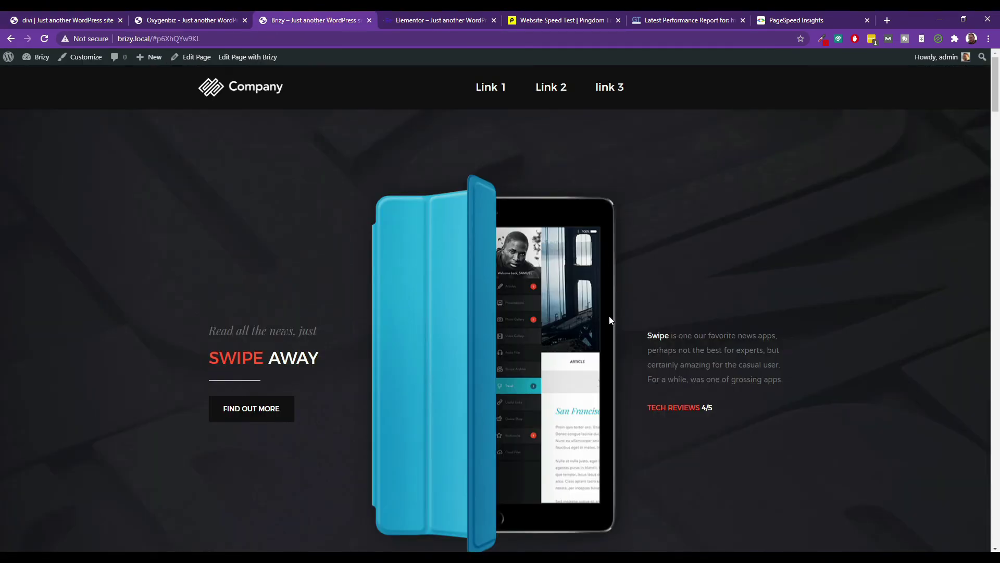
scroll(604, 320, down, 10)
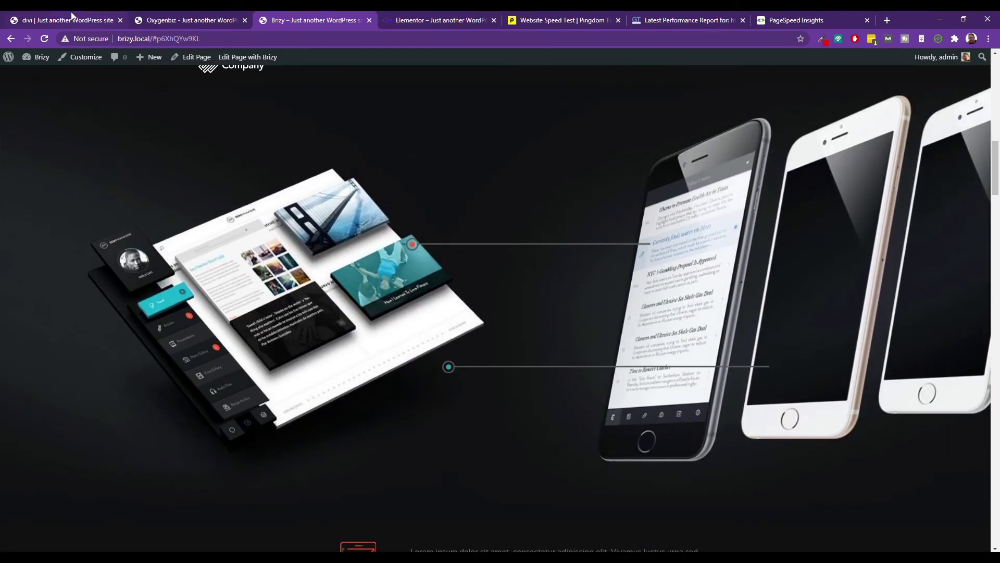
- Look through the Brizy homepage from the device images down to the Download & Purchase section and back to its beginning
scroll(351, 237, down, 10)
scroll(314, 298, down, 10)
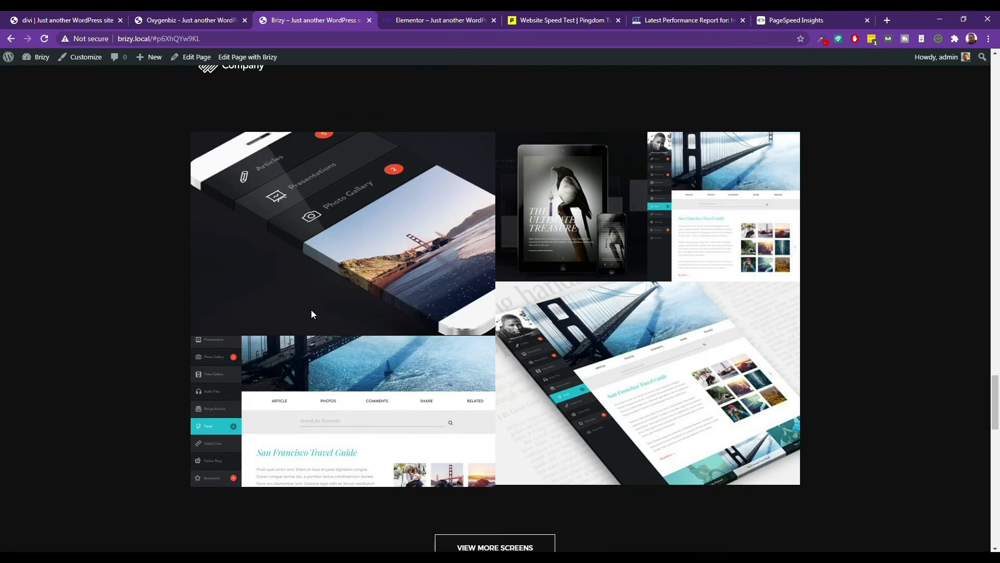
scroll(312, 313, down, 15)
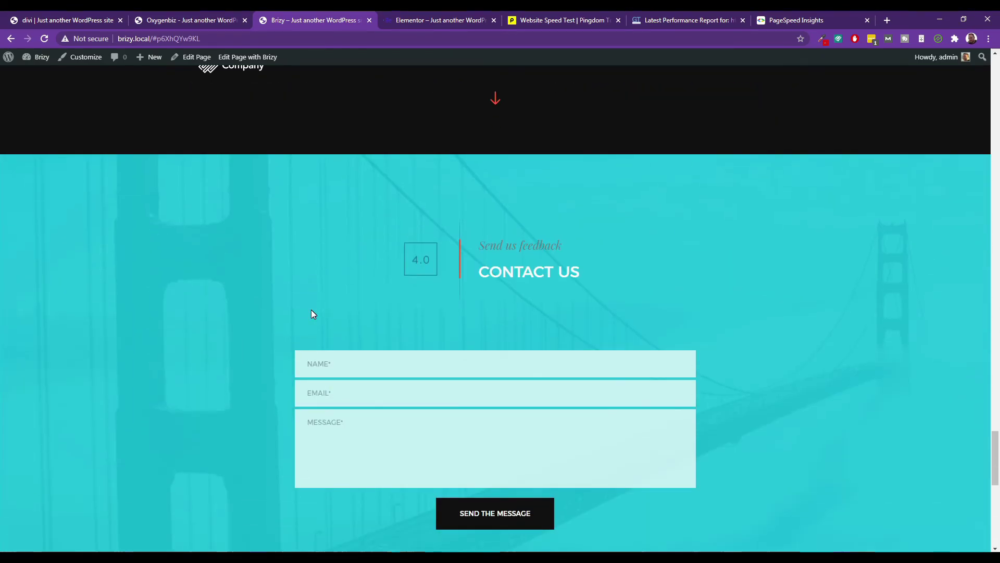
scroll(312, 312, down, 5)
scroll(312, 313, up, 10)
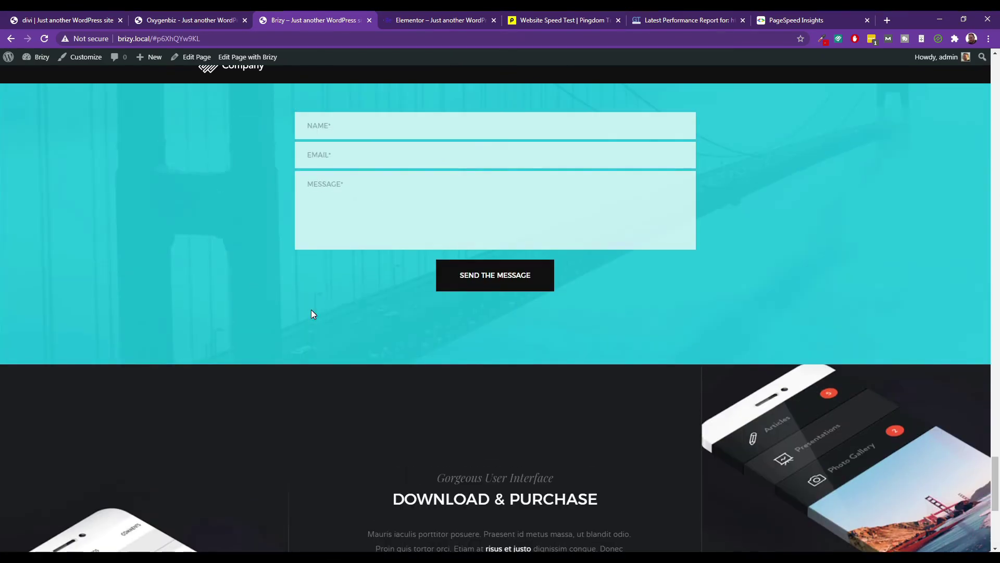
scroll(311, 314, up, 3)
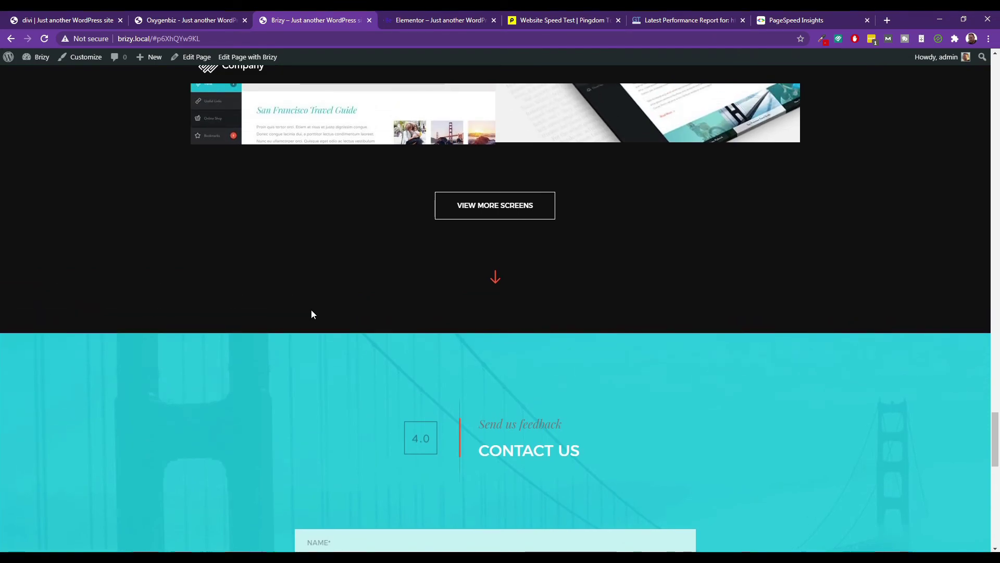
scroll(311, 314, up, 6)
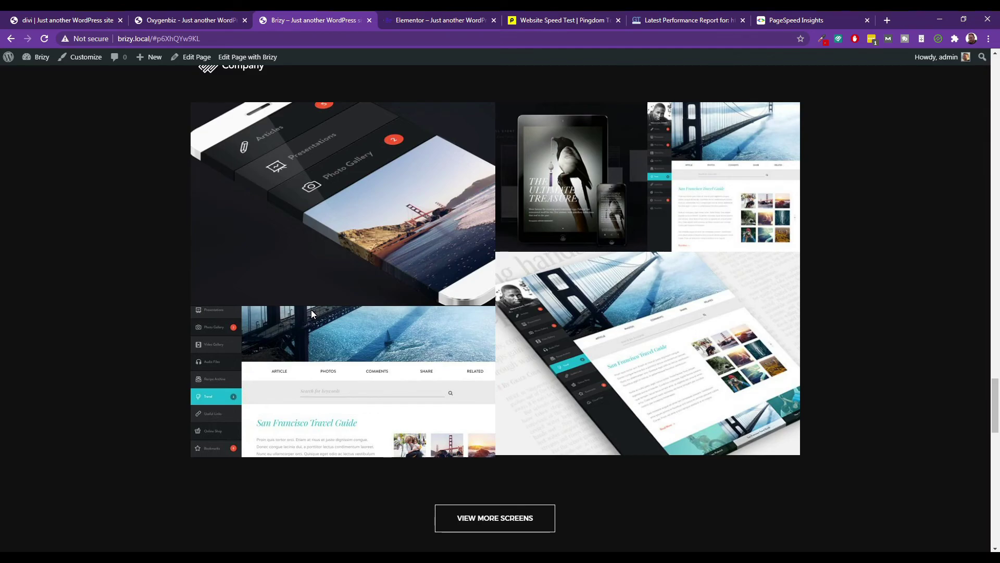
scroll(311, 313, up, 20)
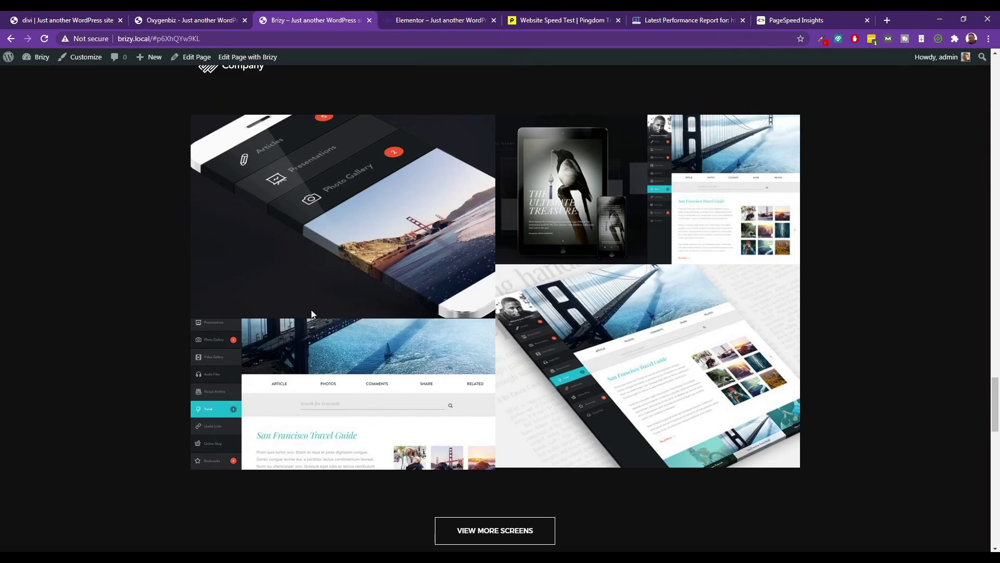
scroll(313, 314, up, 20)
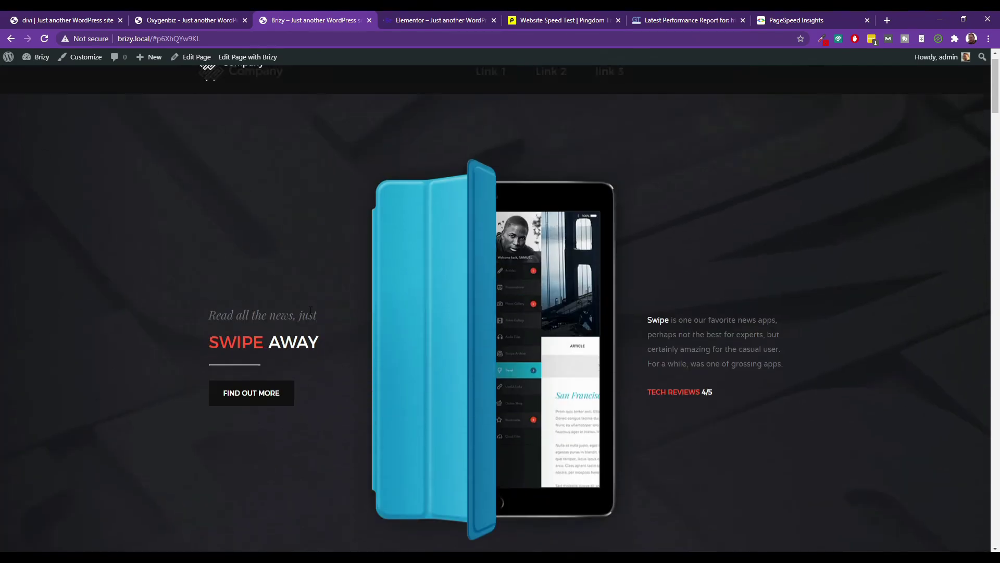
- Examine the Elementor homepage's video header, feature list and pricing plans, and return to its beginning
click(404, 23)
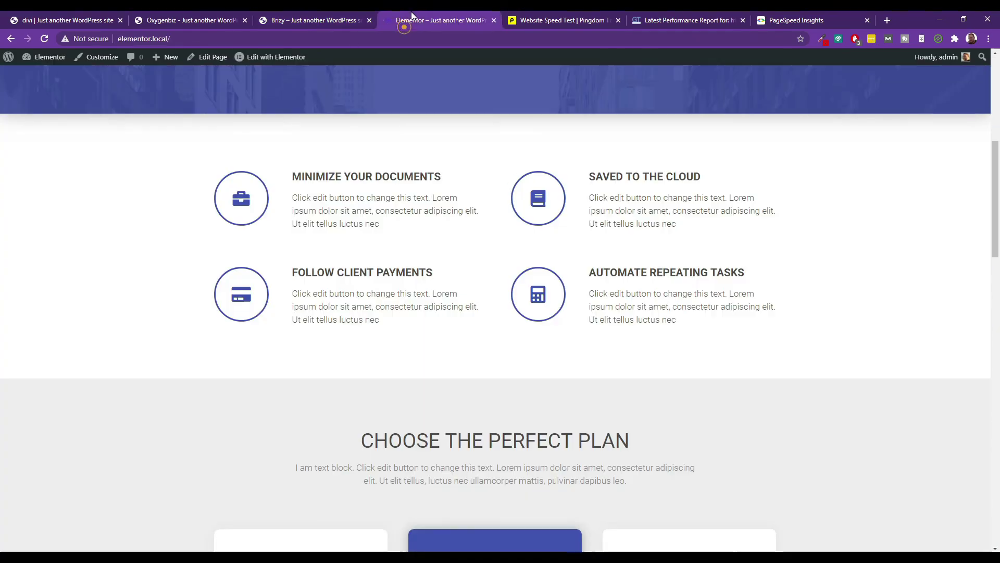
scroll(505, 342, up, 7)
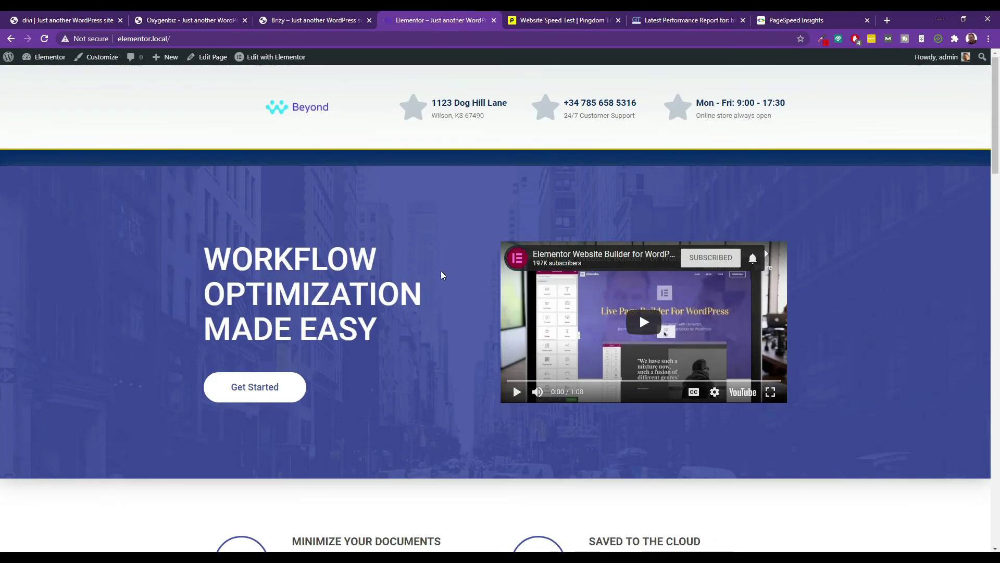
scroll(328, 304, down, 10)
scroll(639, 233, up, 7)
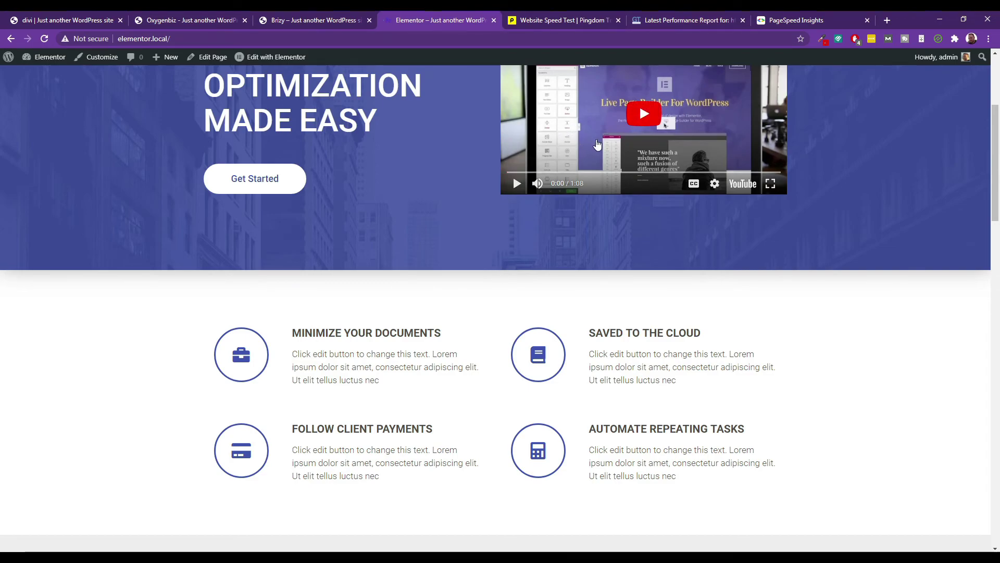
scroll(551, 183, down, 15)
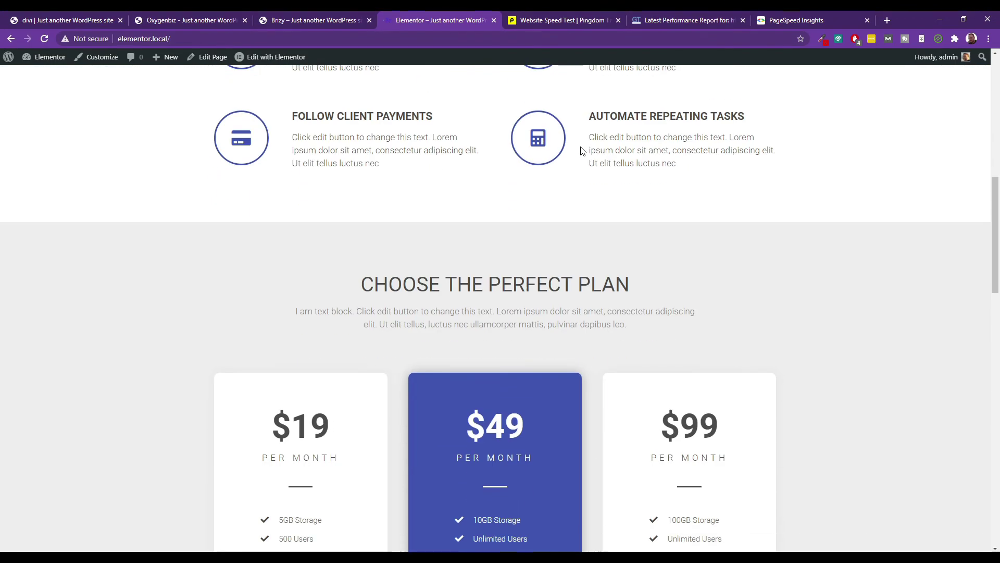
scroll(551, 183, up, 20)
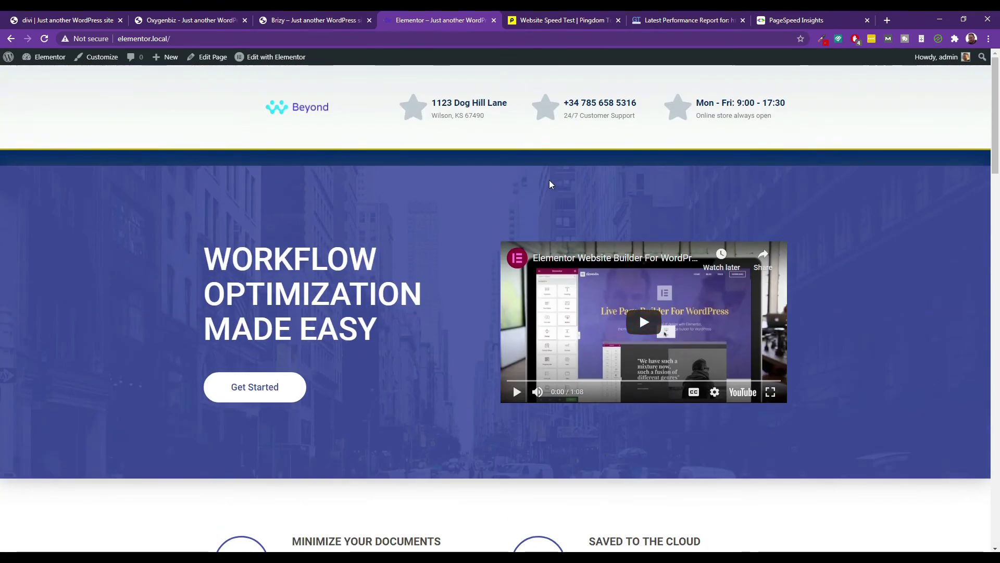
- Compare the opening sections of the Brizy, Oxygen, Divi and Elementor demo homepages, finishing on the Elementor page
click(328, 19)
click(193, 19)
click(50, 16)
click(180, 20)
click(334, 19)
click(443, 20)
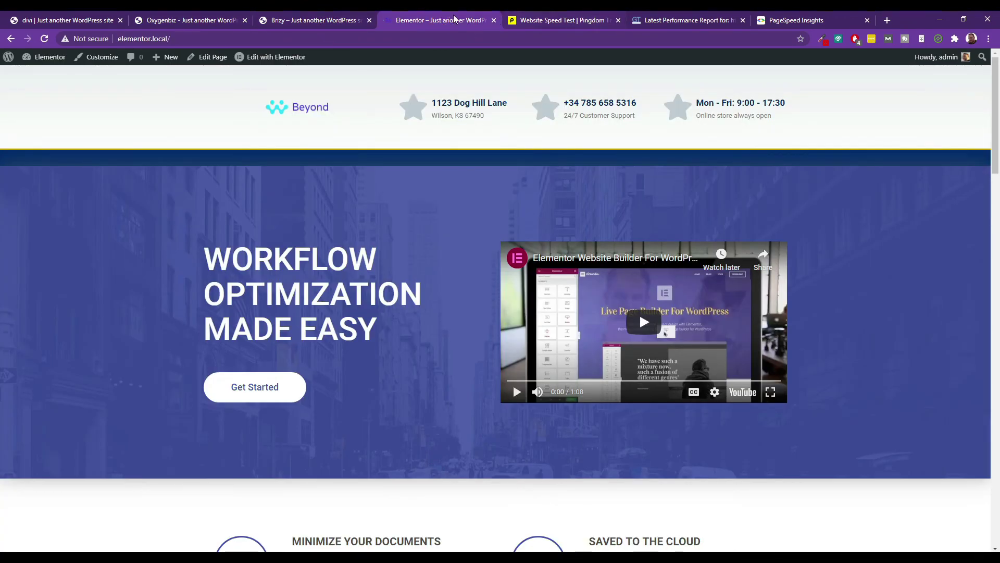
click(313, 20)
click(152, 20)
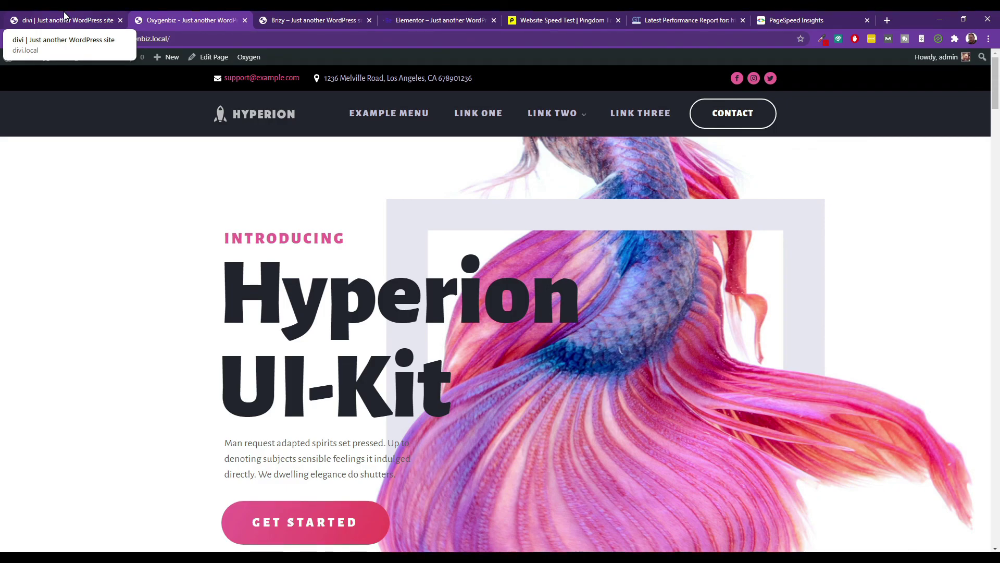
click(325, 15)
key(ctrl+Tab)
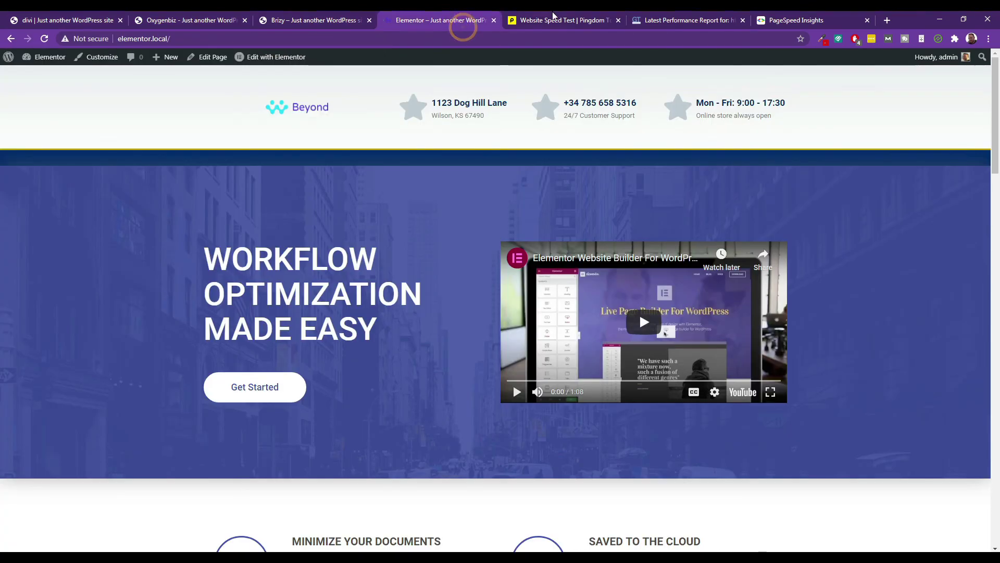
- Review the header designs of all four demo homepages again, going back and forth between them and finishing on Brizy
click(335, 20)
click(203, 19)
click(84, 20)
click(185, 20)
click(297, 16)
click(426, 15)
click(302, 16)
click(216, 19)
click(95, 14)
click(211, 20)
click(283, 19)
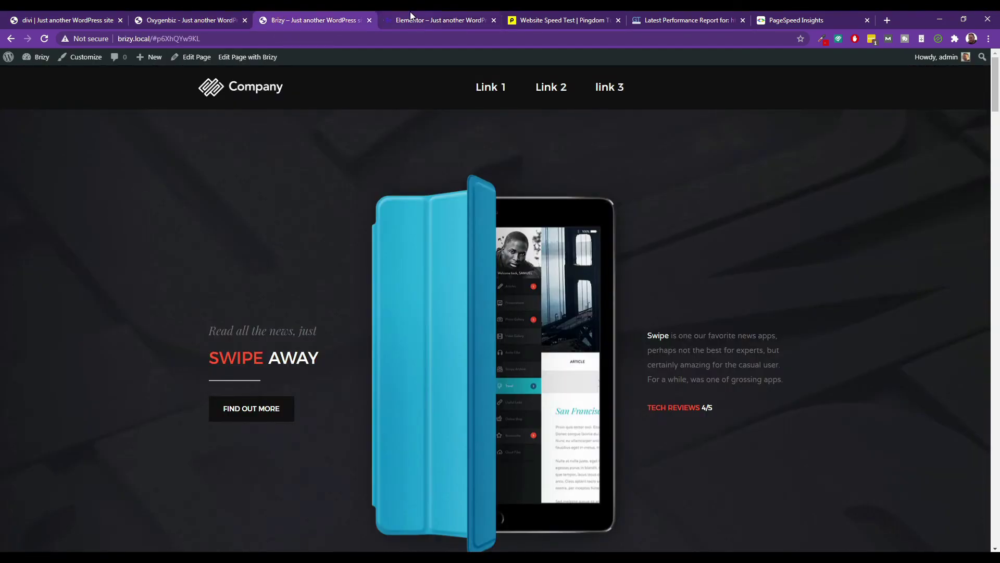